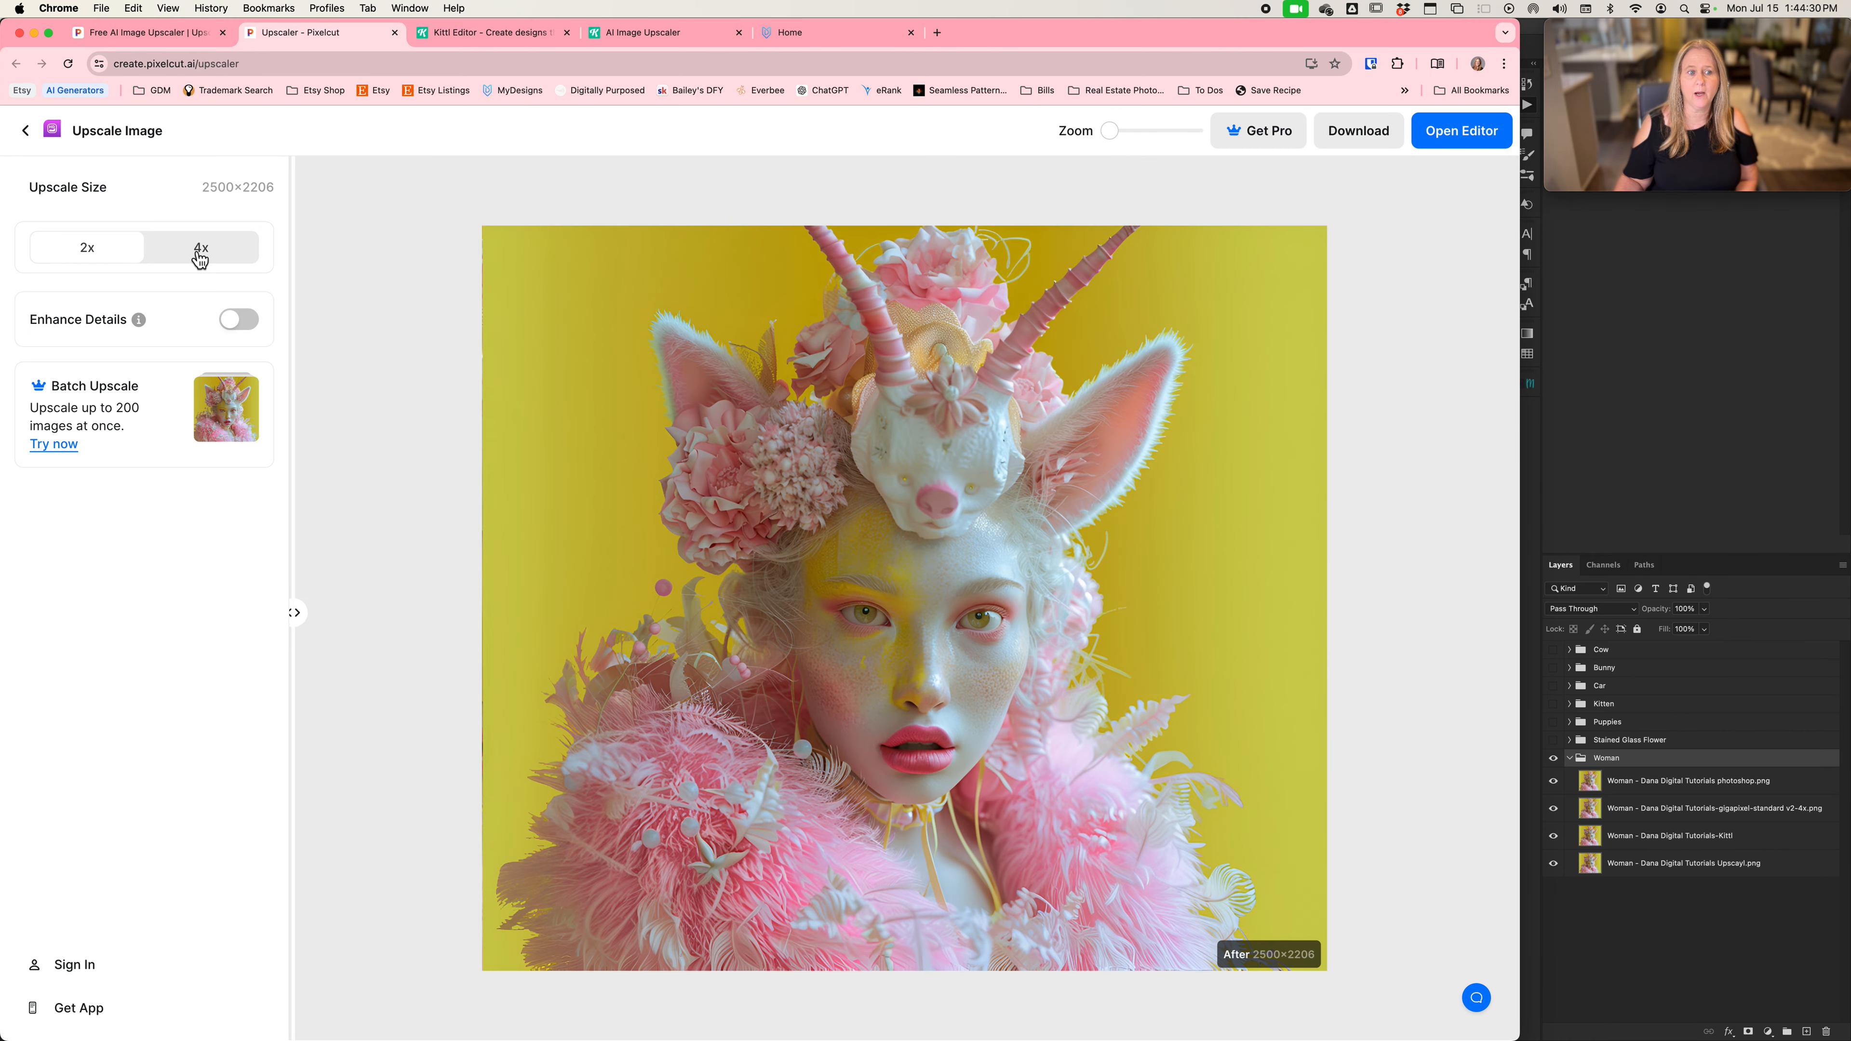
Try the 4x upscale size on the image, dismiss the upgrade offer, and switch to the Kittl editor
click(199, 249)
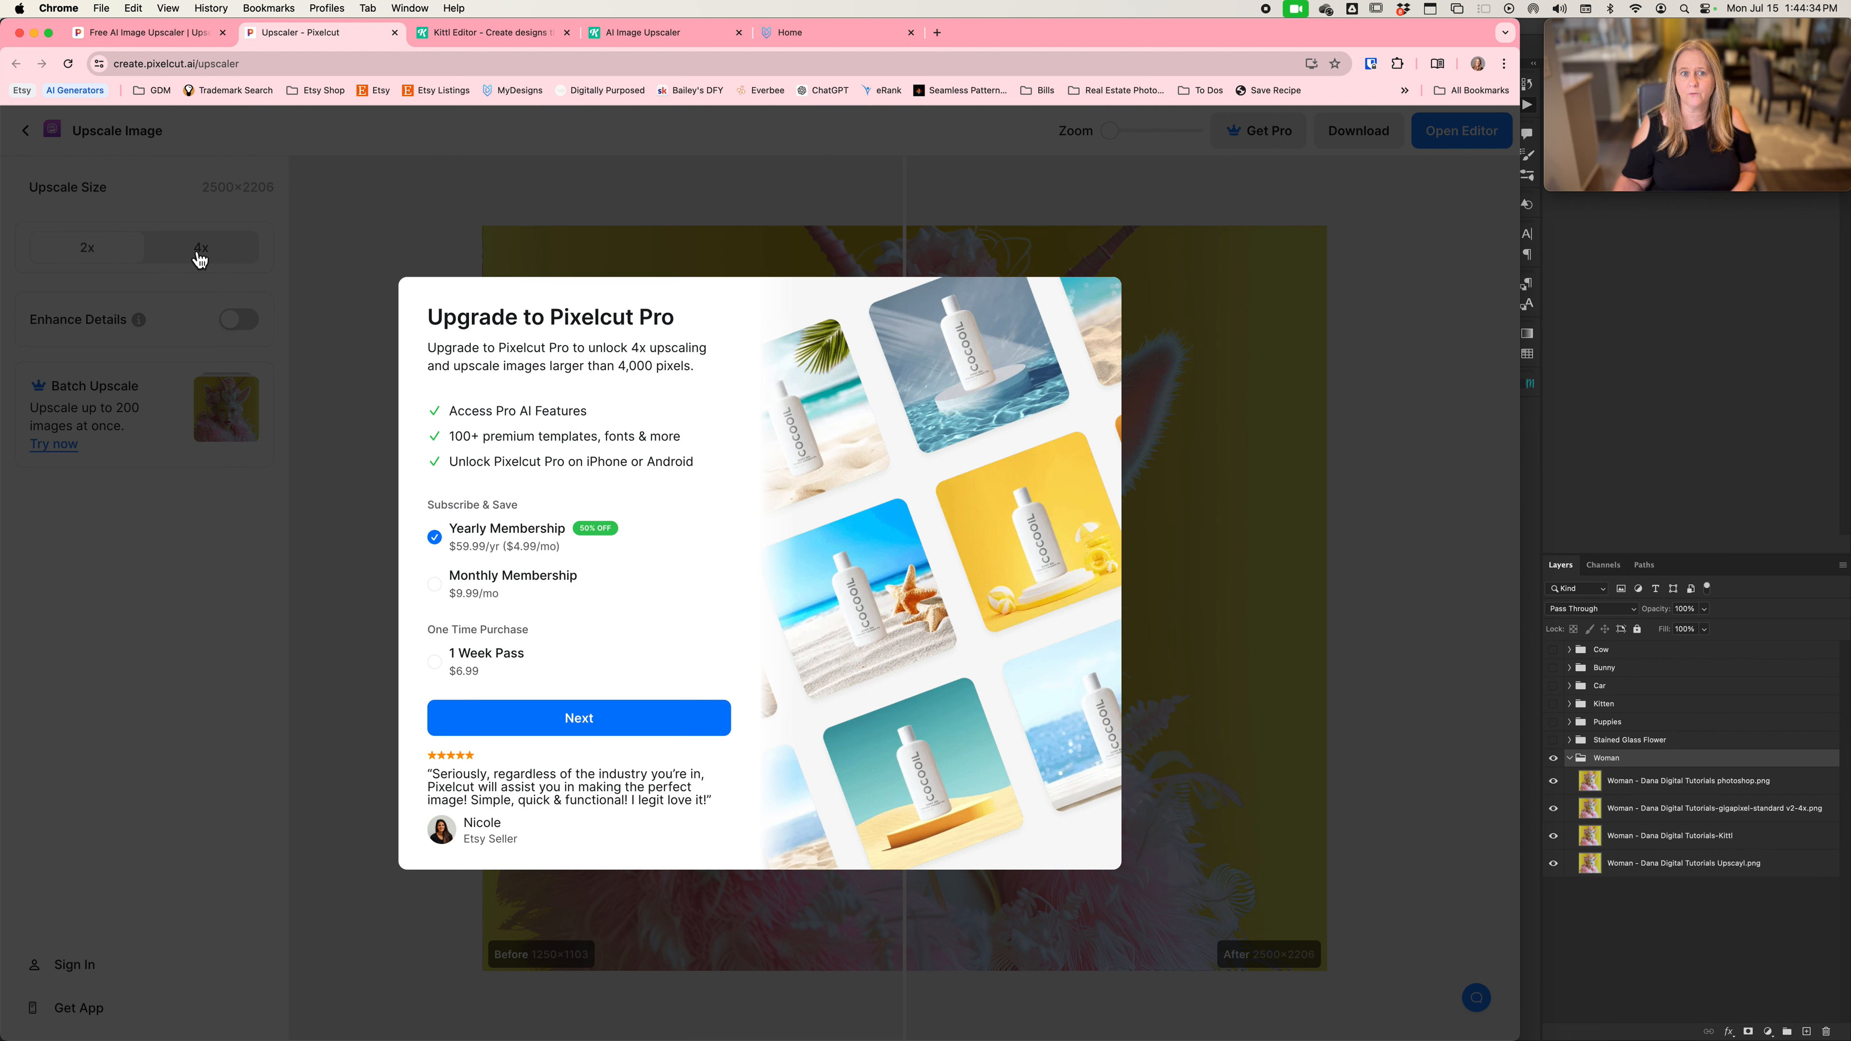
click(369, 236)
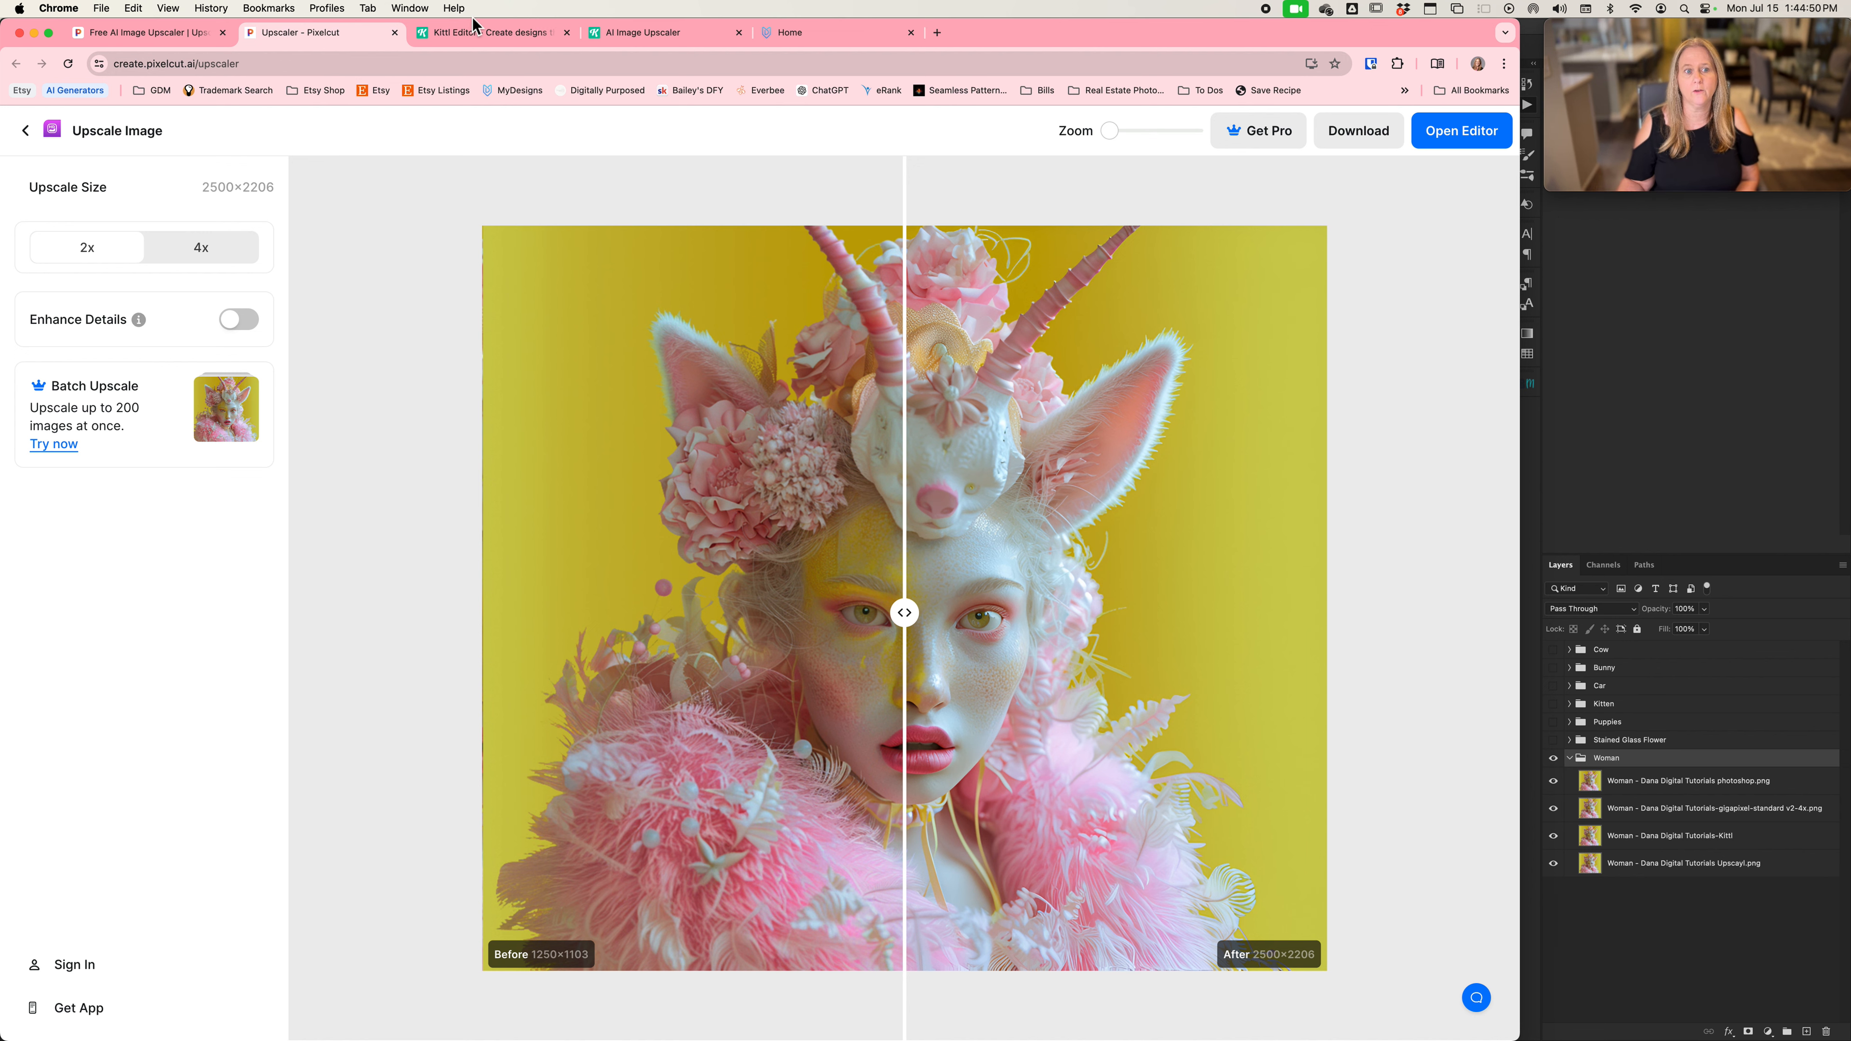
click(472, 37)
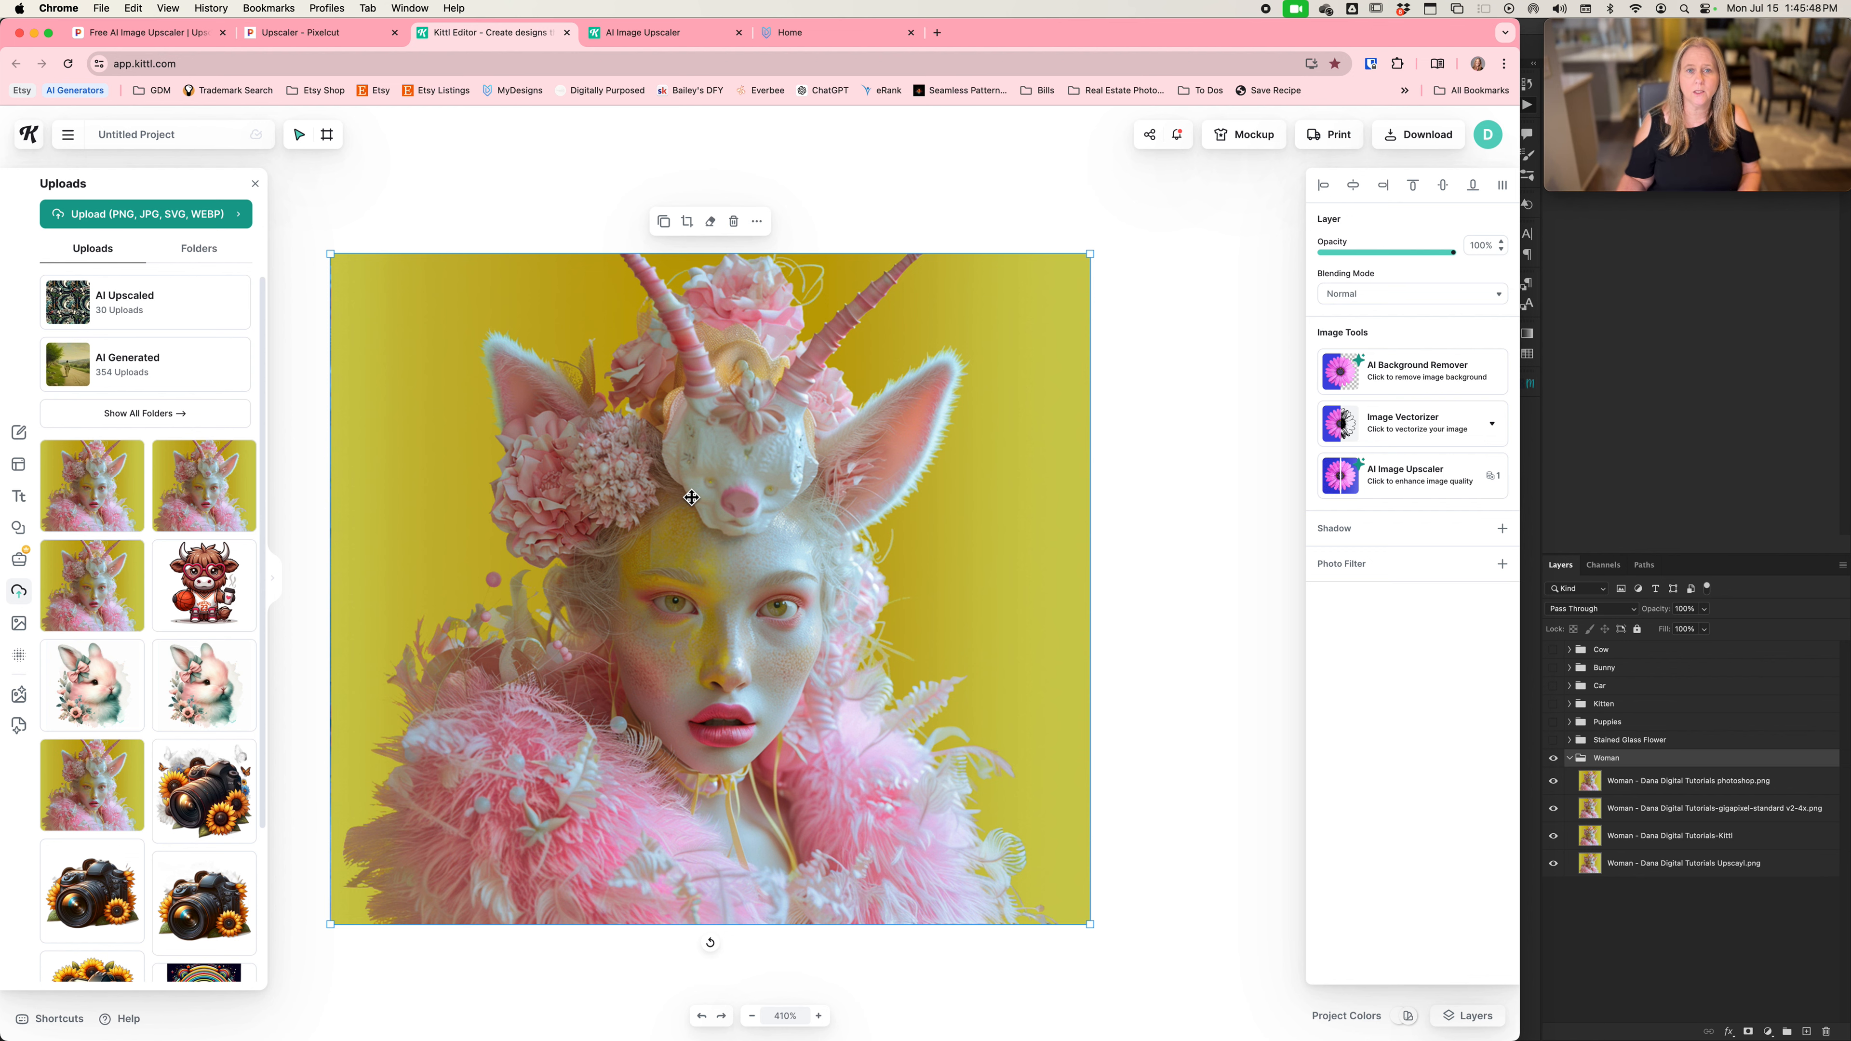
Switch to Topaz Gigapixel AI and load Woman - Dana Digital Tutorials.png from the Images to Upscale folder
key(super+Tab)
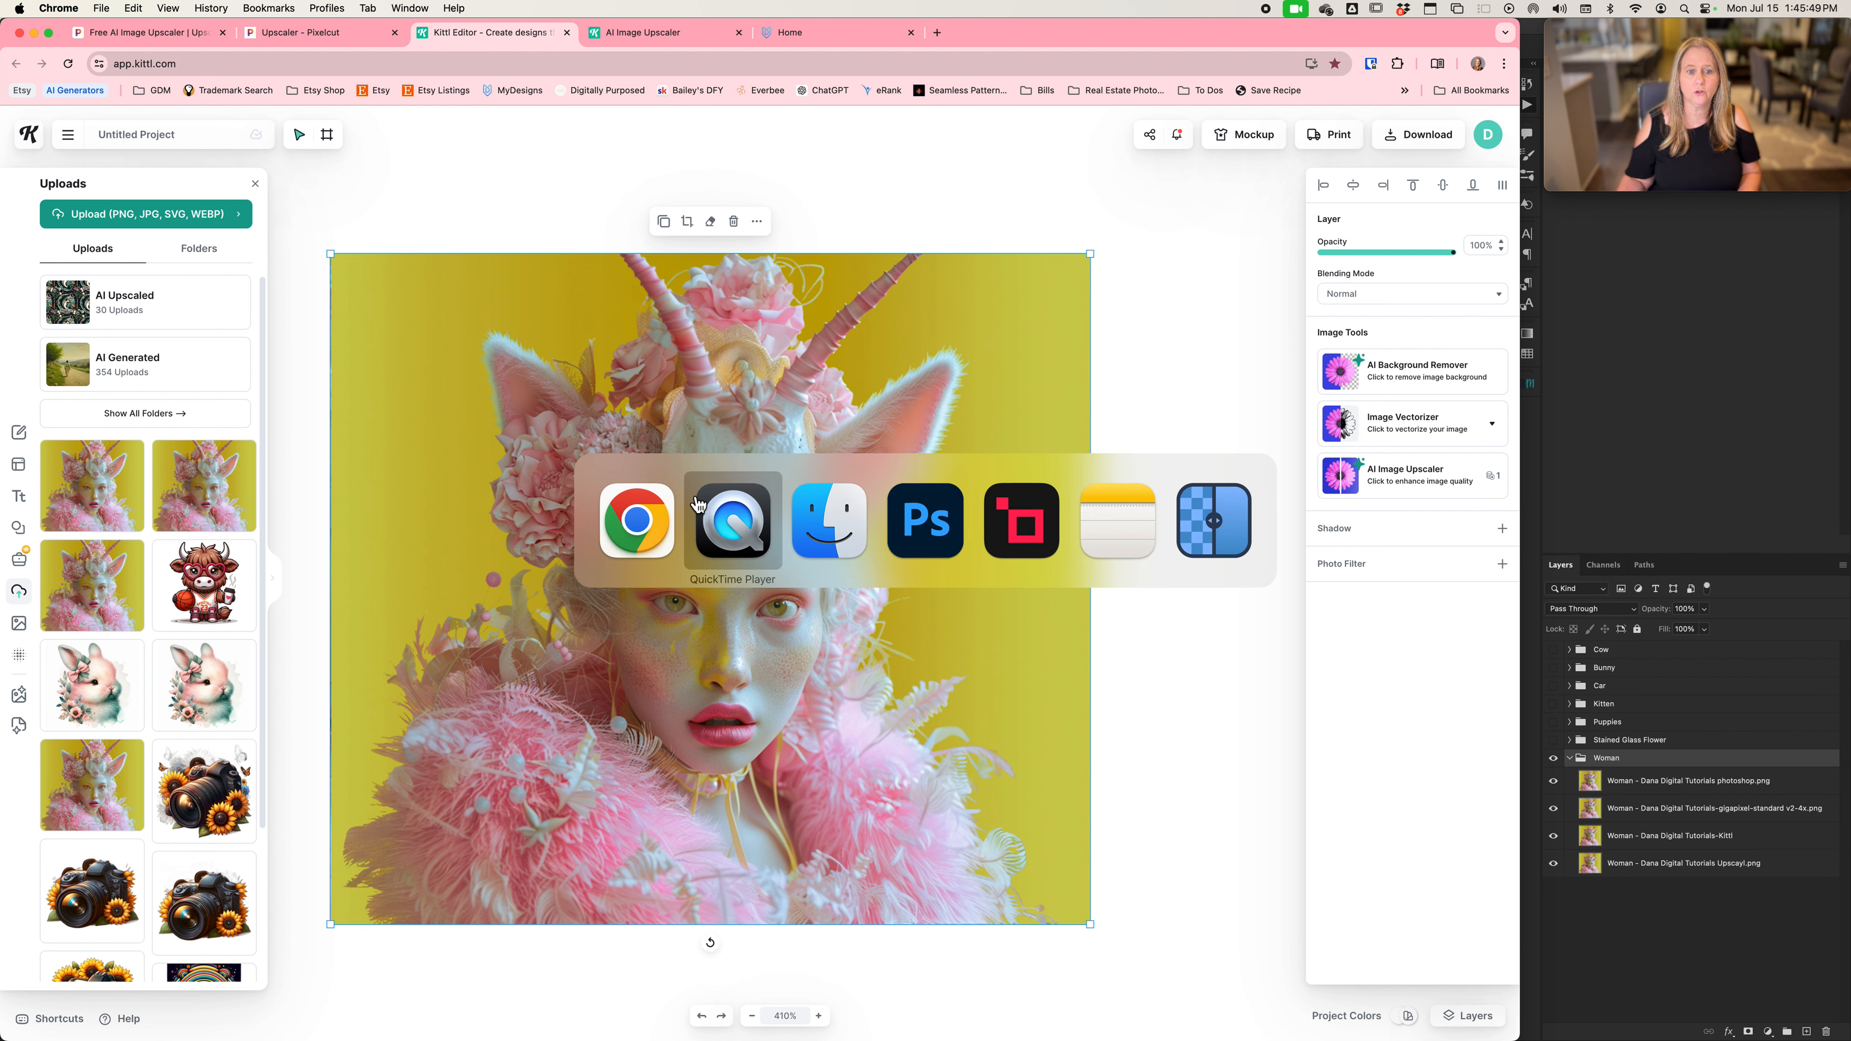
click(1015, 530)
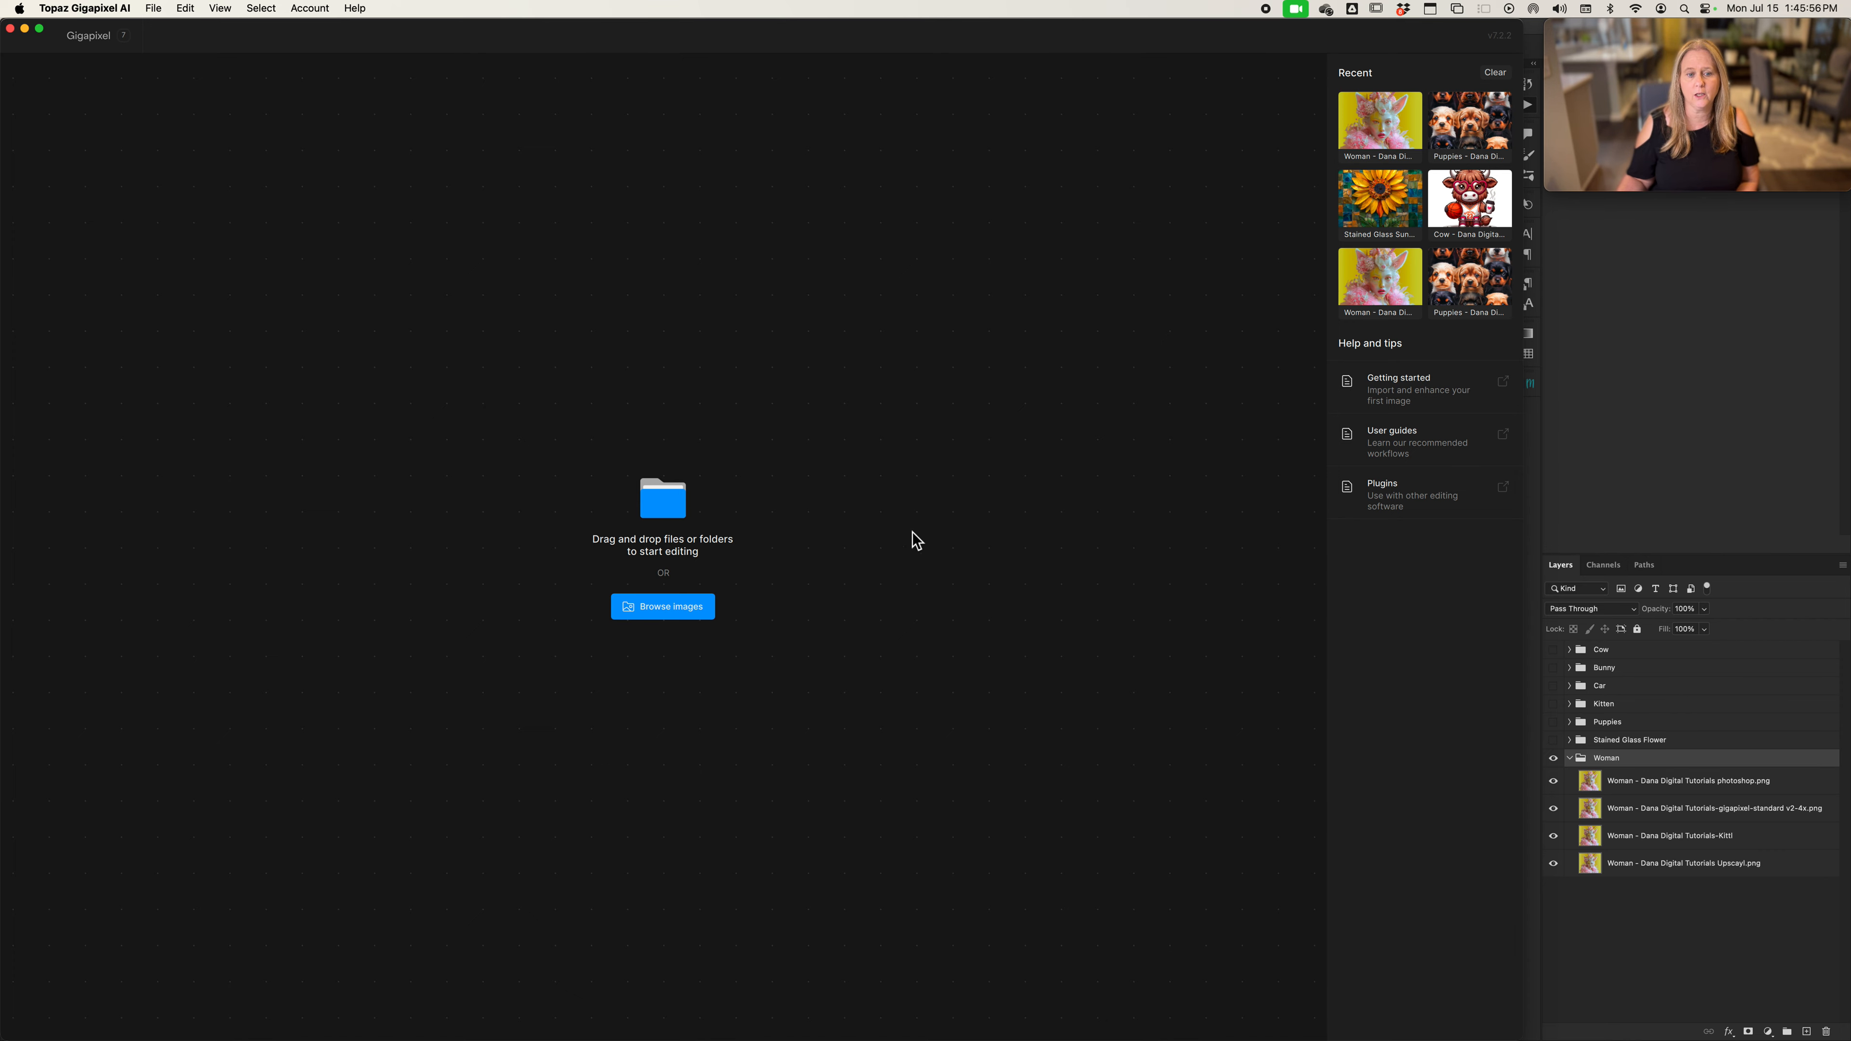
click(663, 597)
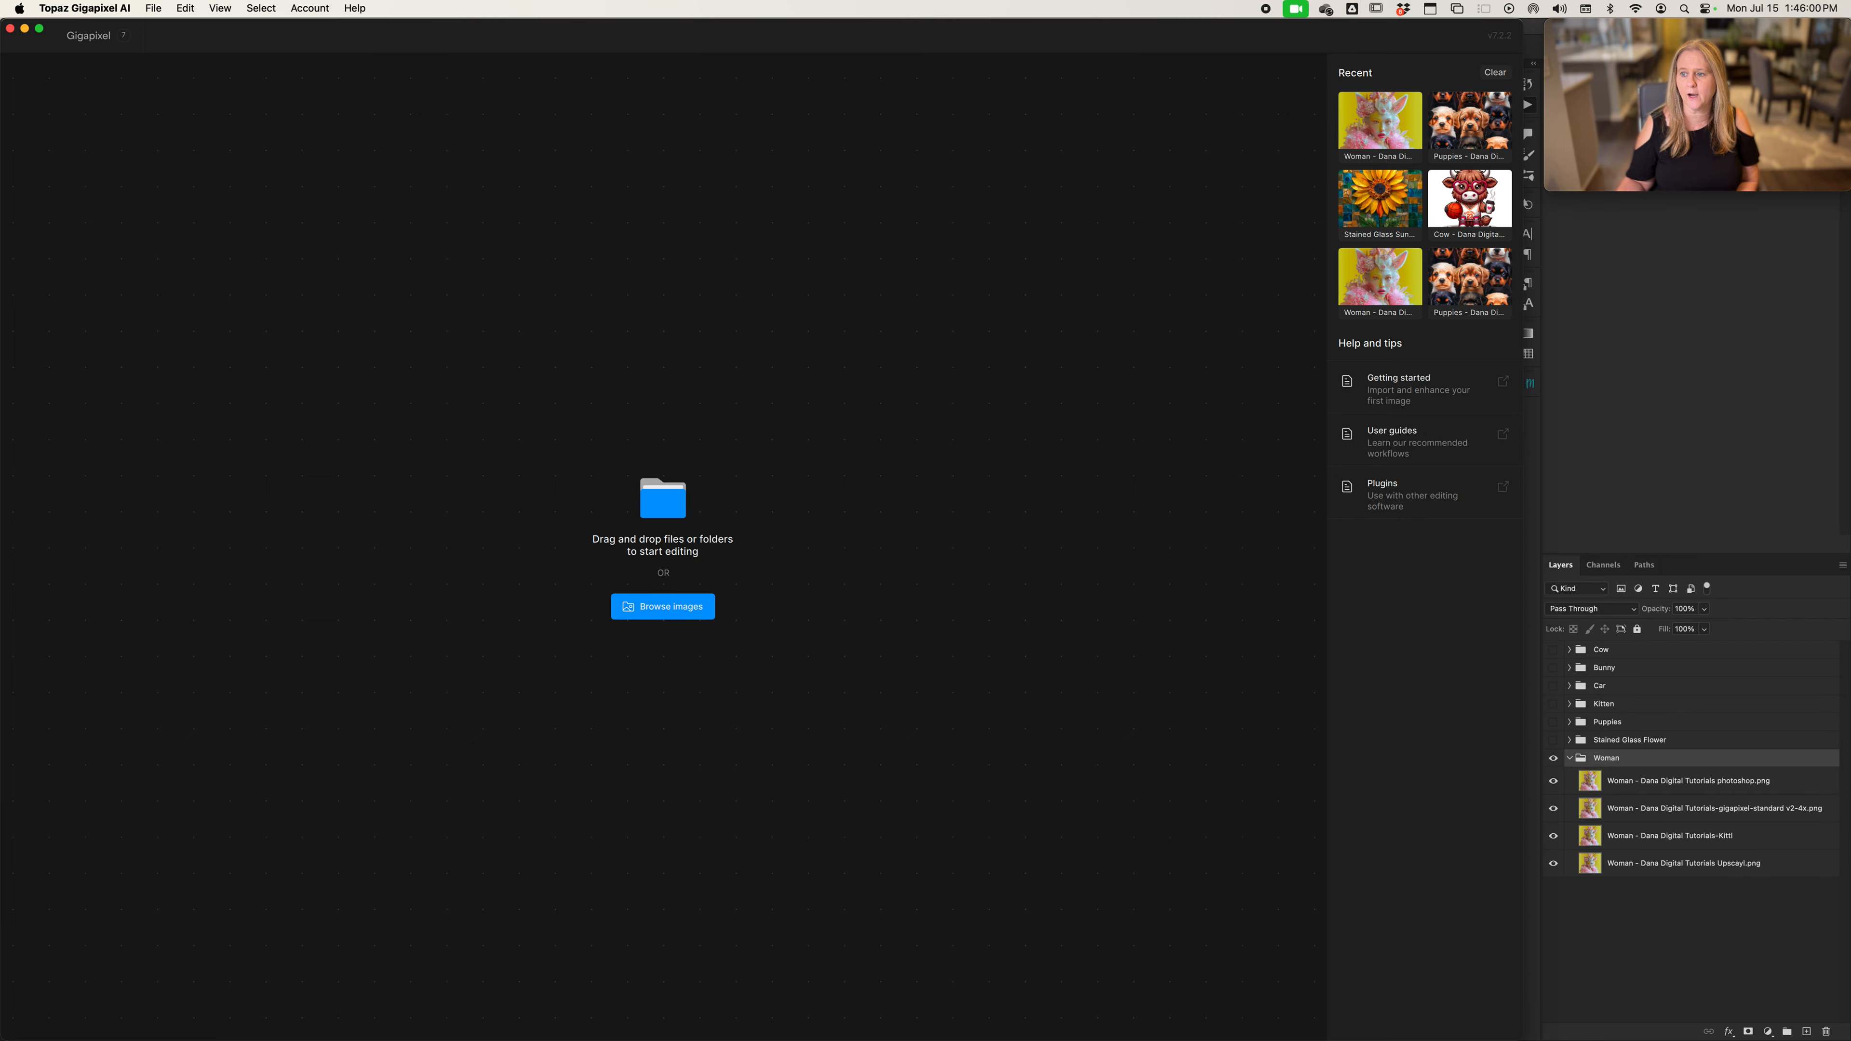
drag(1754, 245, 1560, 226)
click(1560, 226)
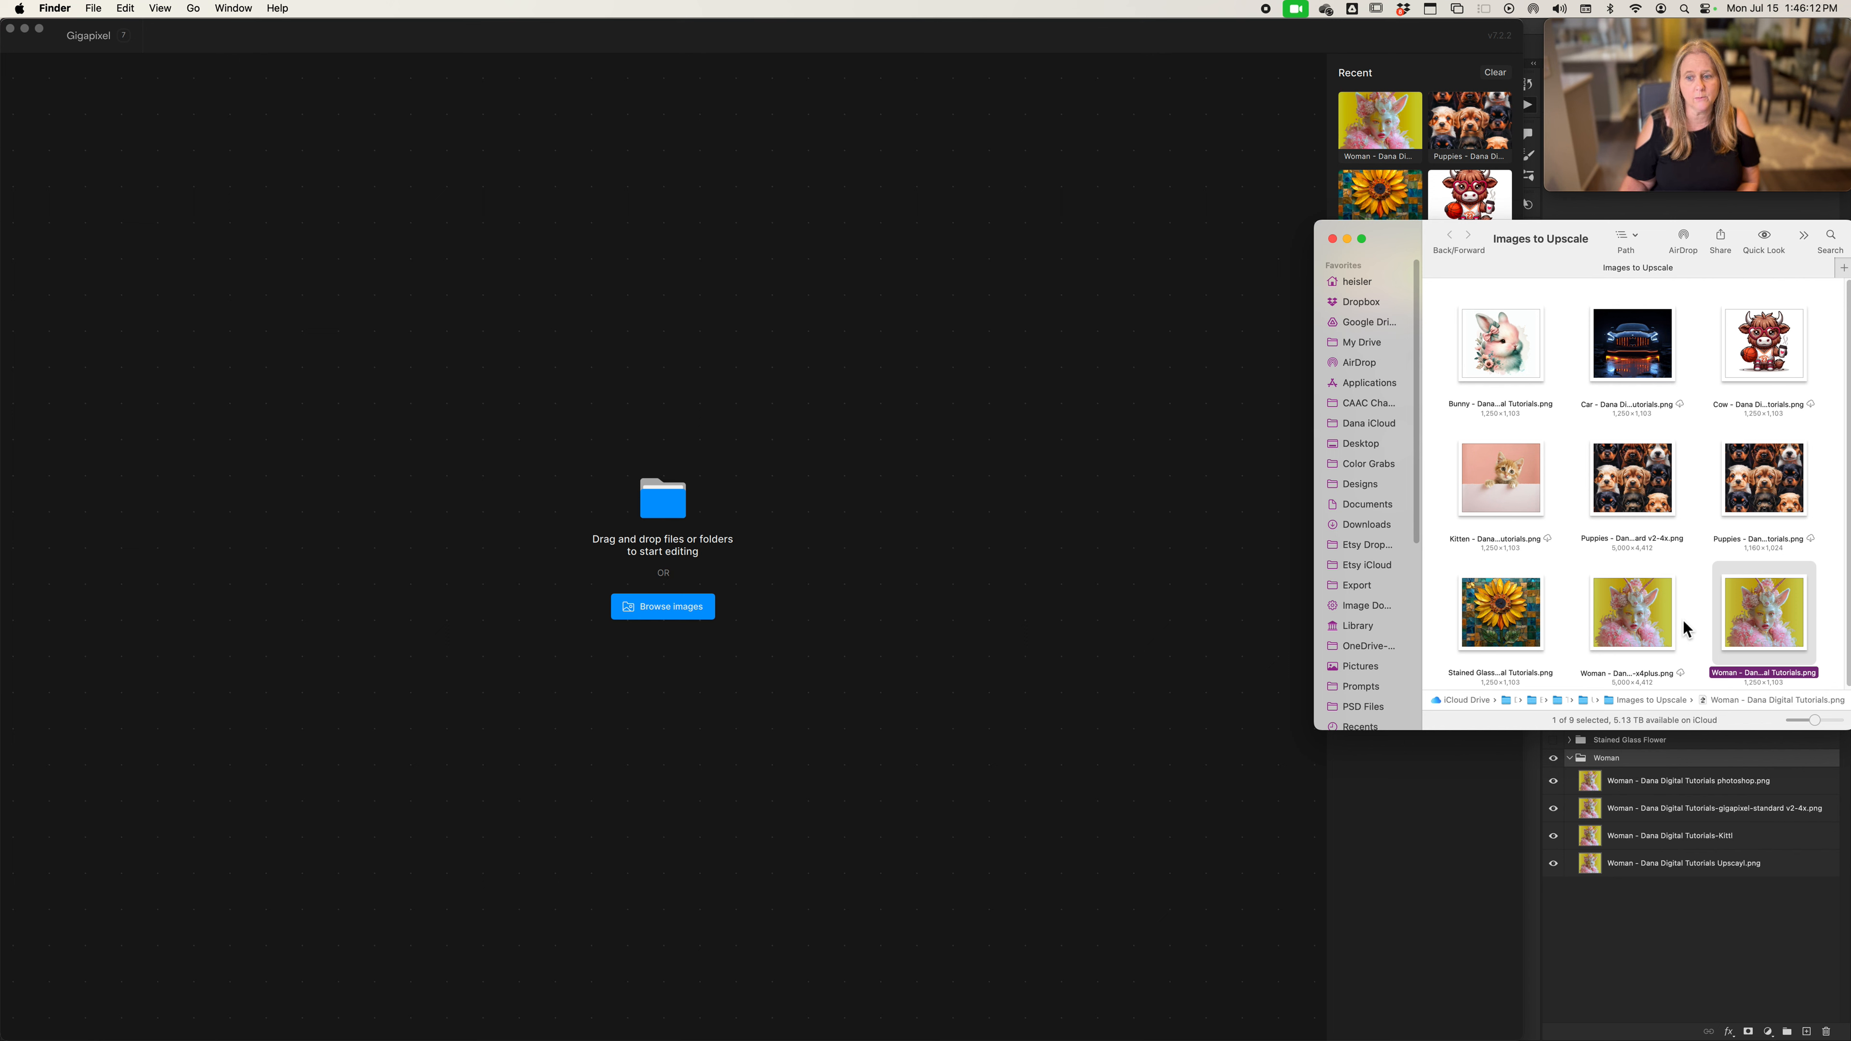
drag(1761, 618, 876, 580)
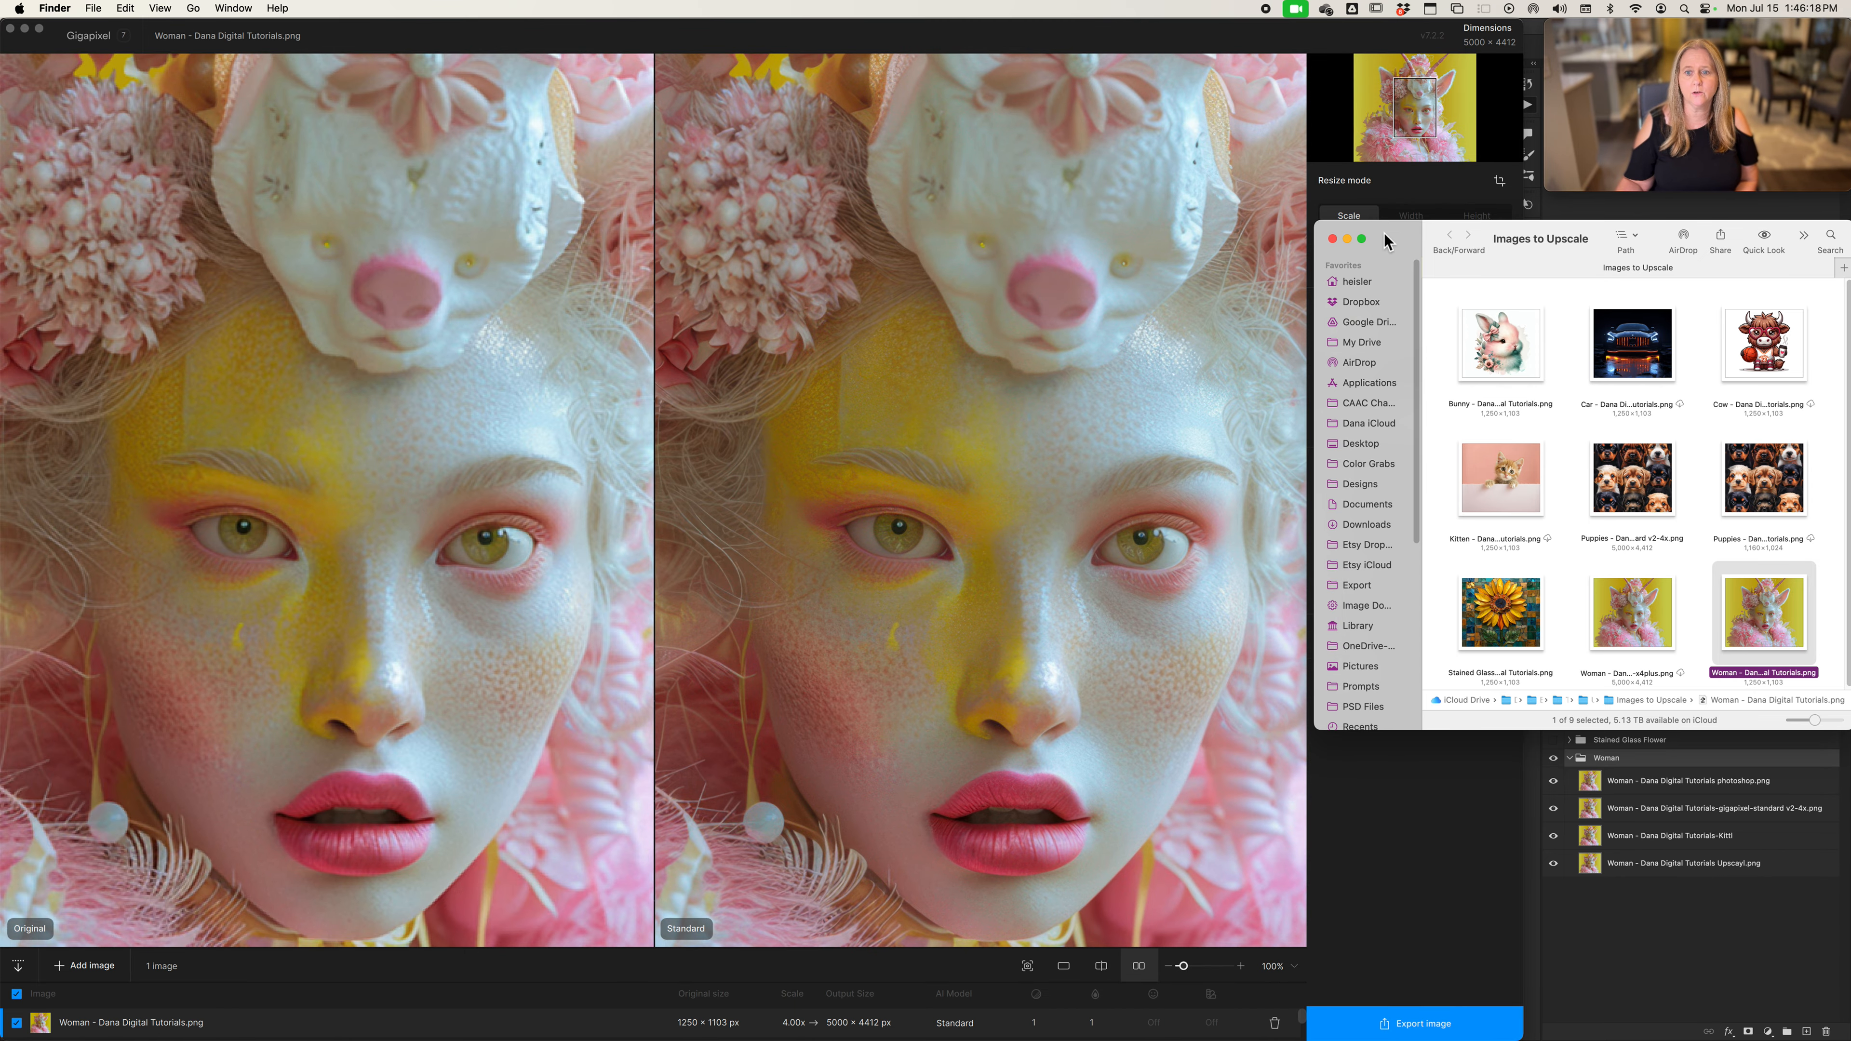
drag(1384, 235, 1849, 237)
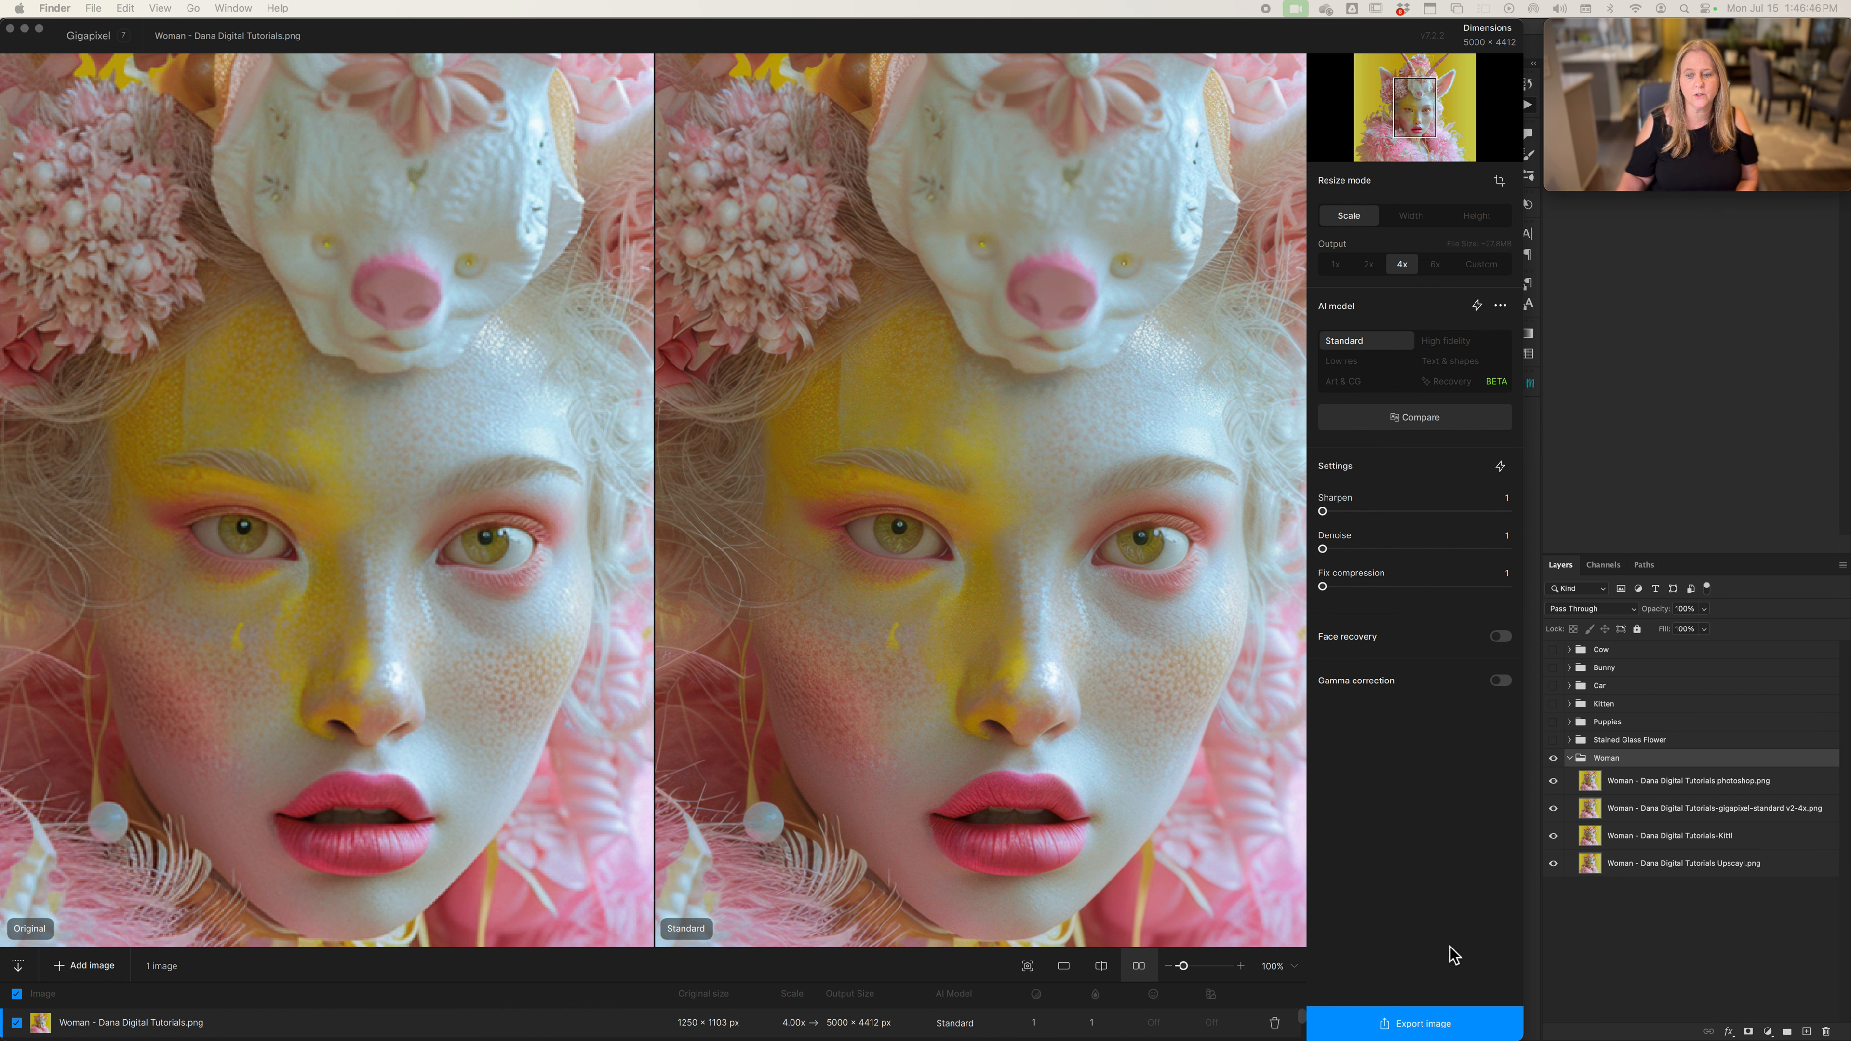
Review the export settings and filename suffix for the 4x upscaled image, and close them without saving
click(1411, 1028)
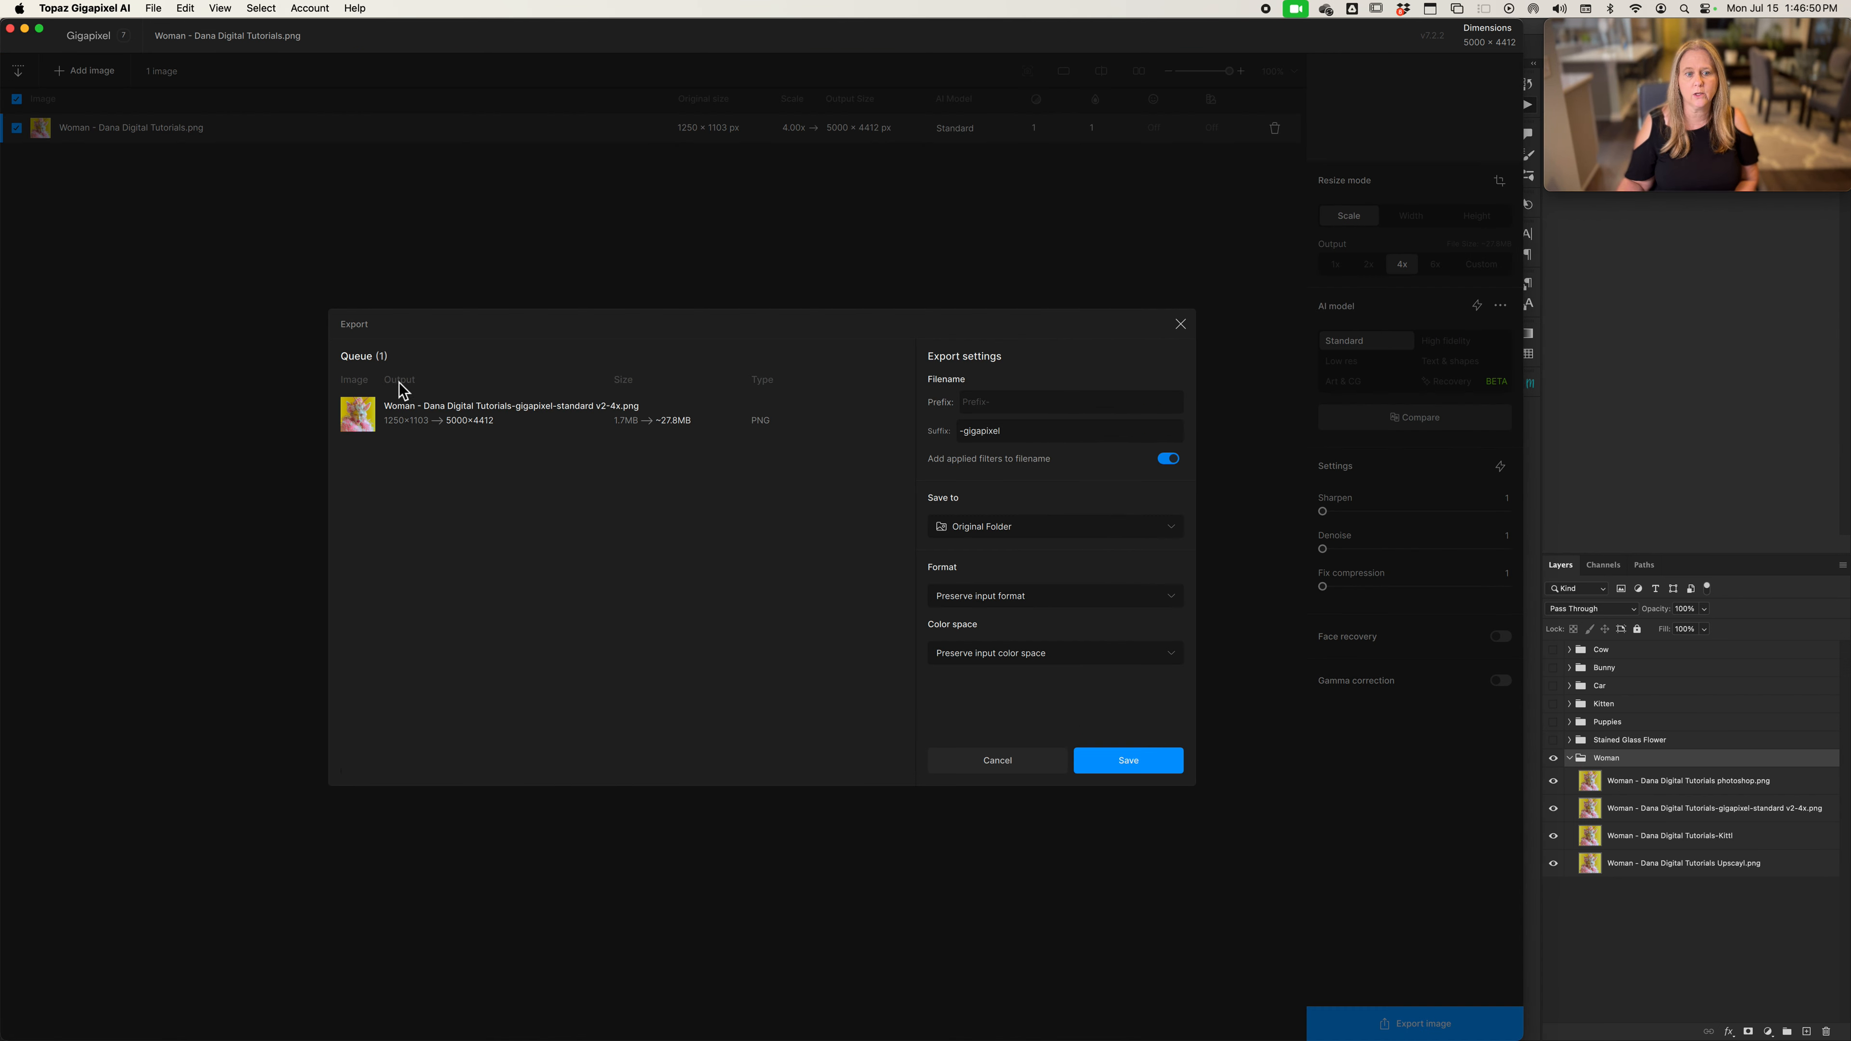
double_click(995, 429)
click(979, 762)
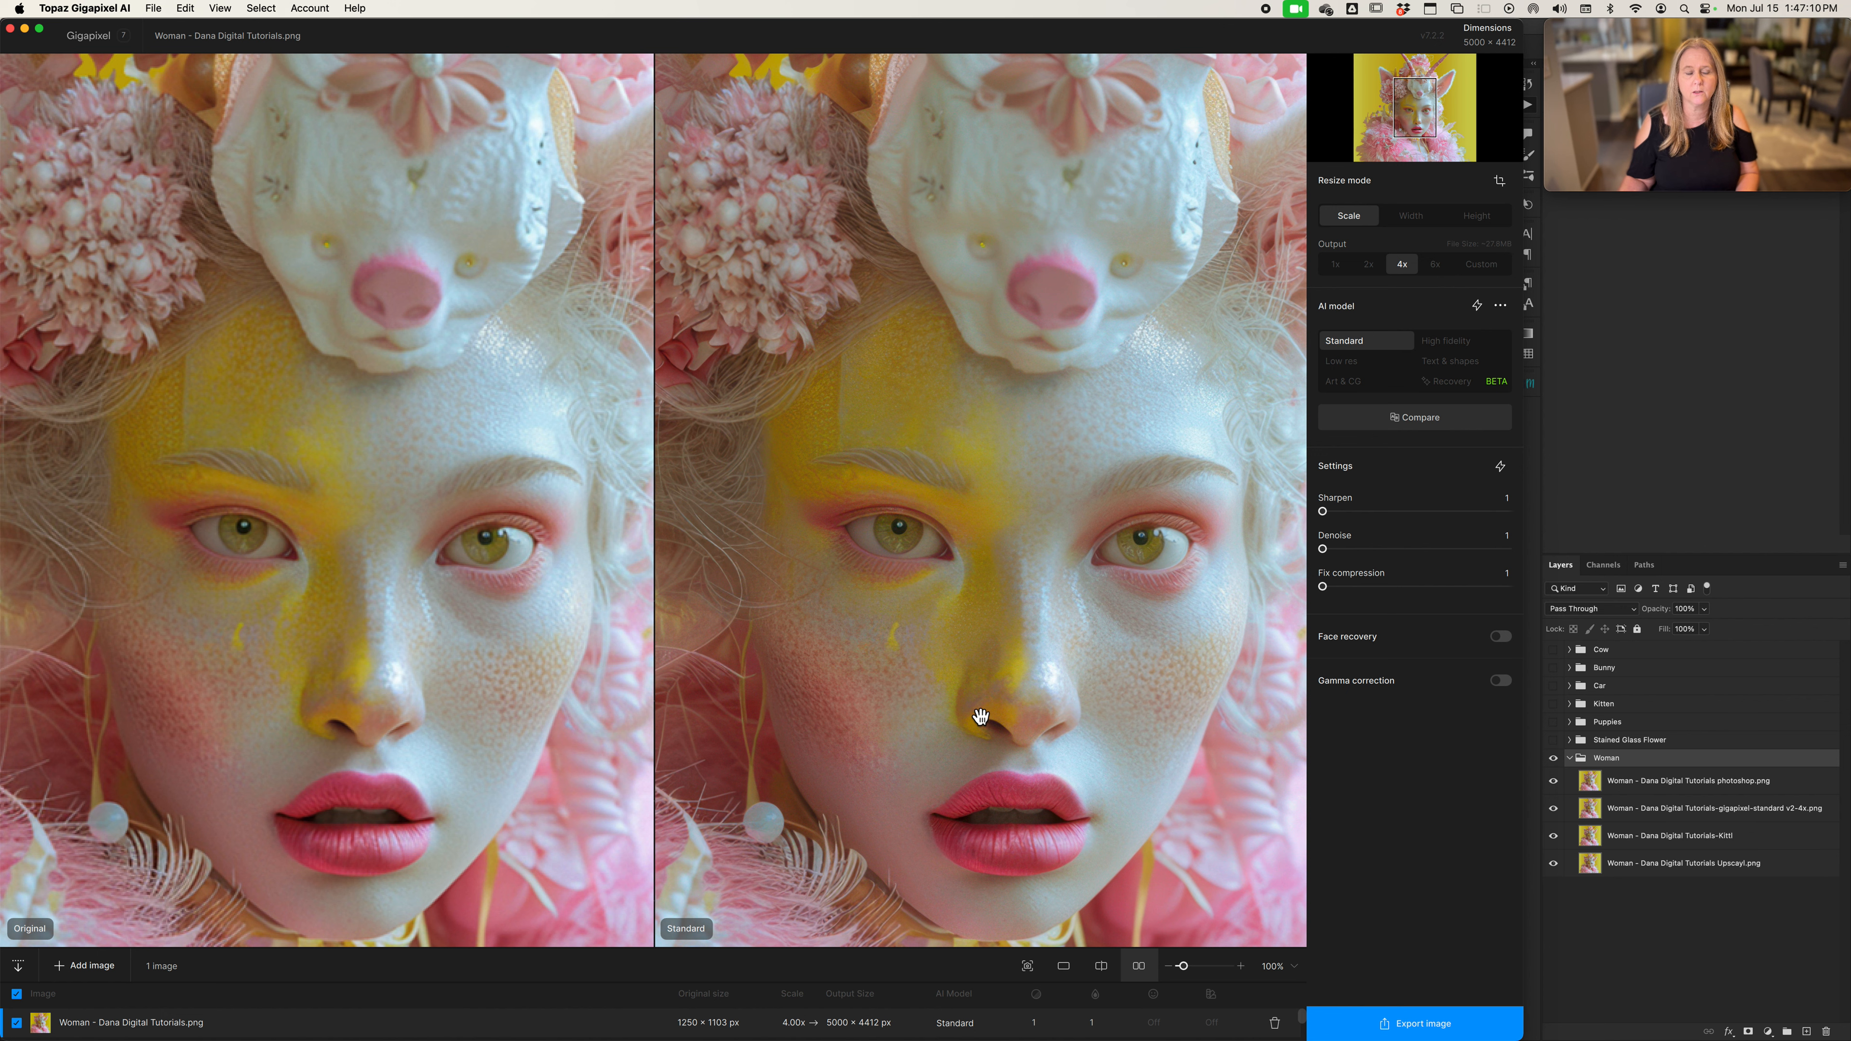
Switch to Upscayl, load Woman - Dana Digital Tutorials.png, and review the available upscaling models
key(super+Tab)
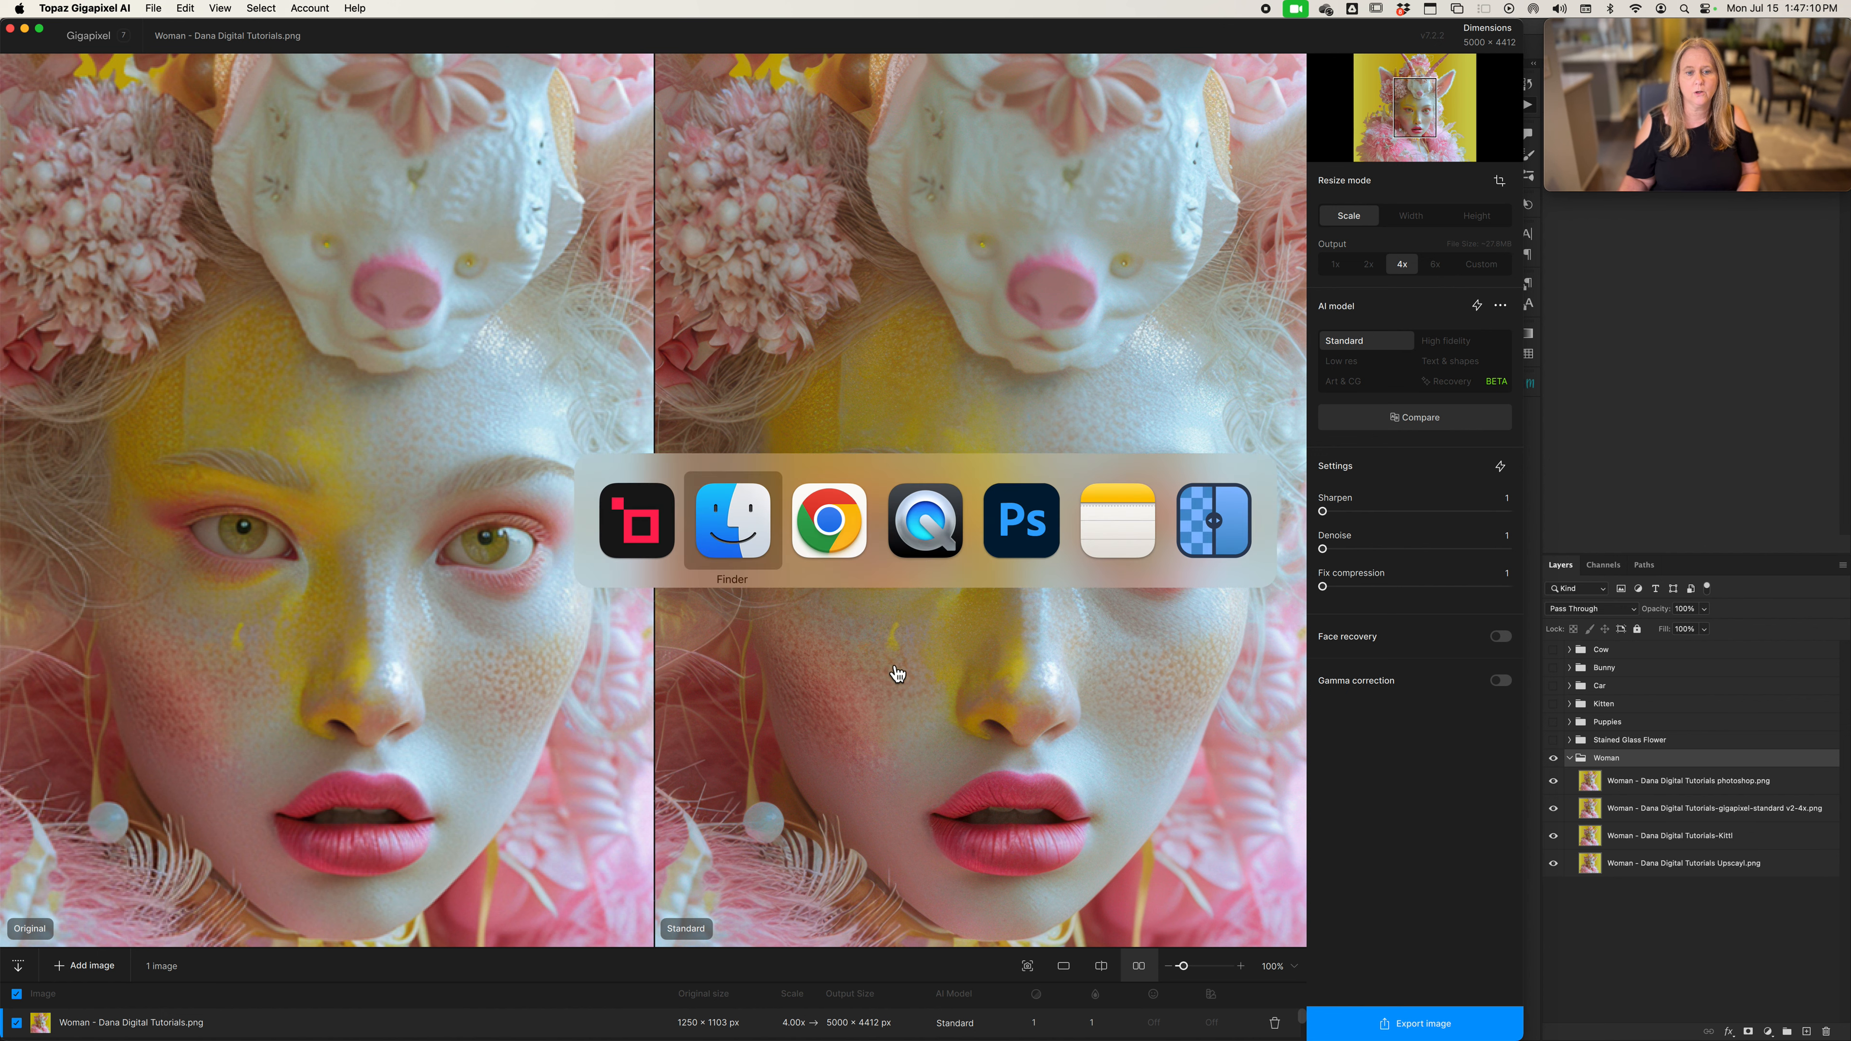
click(1197, 522)
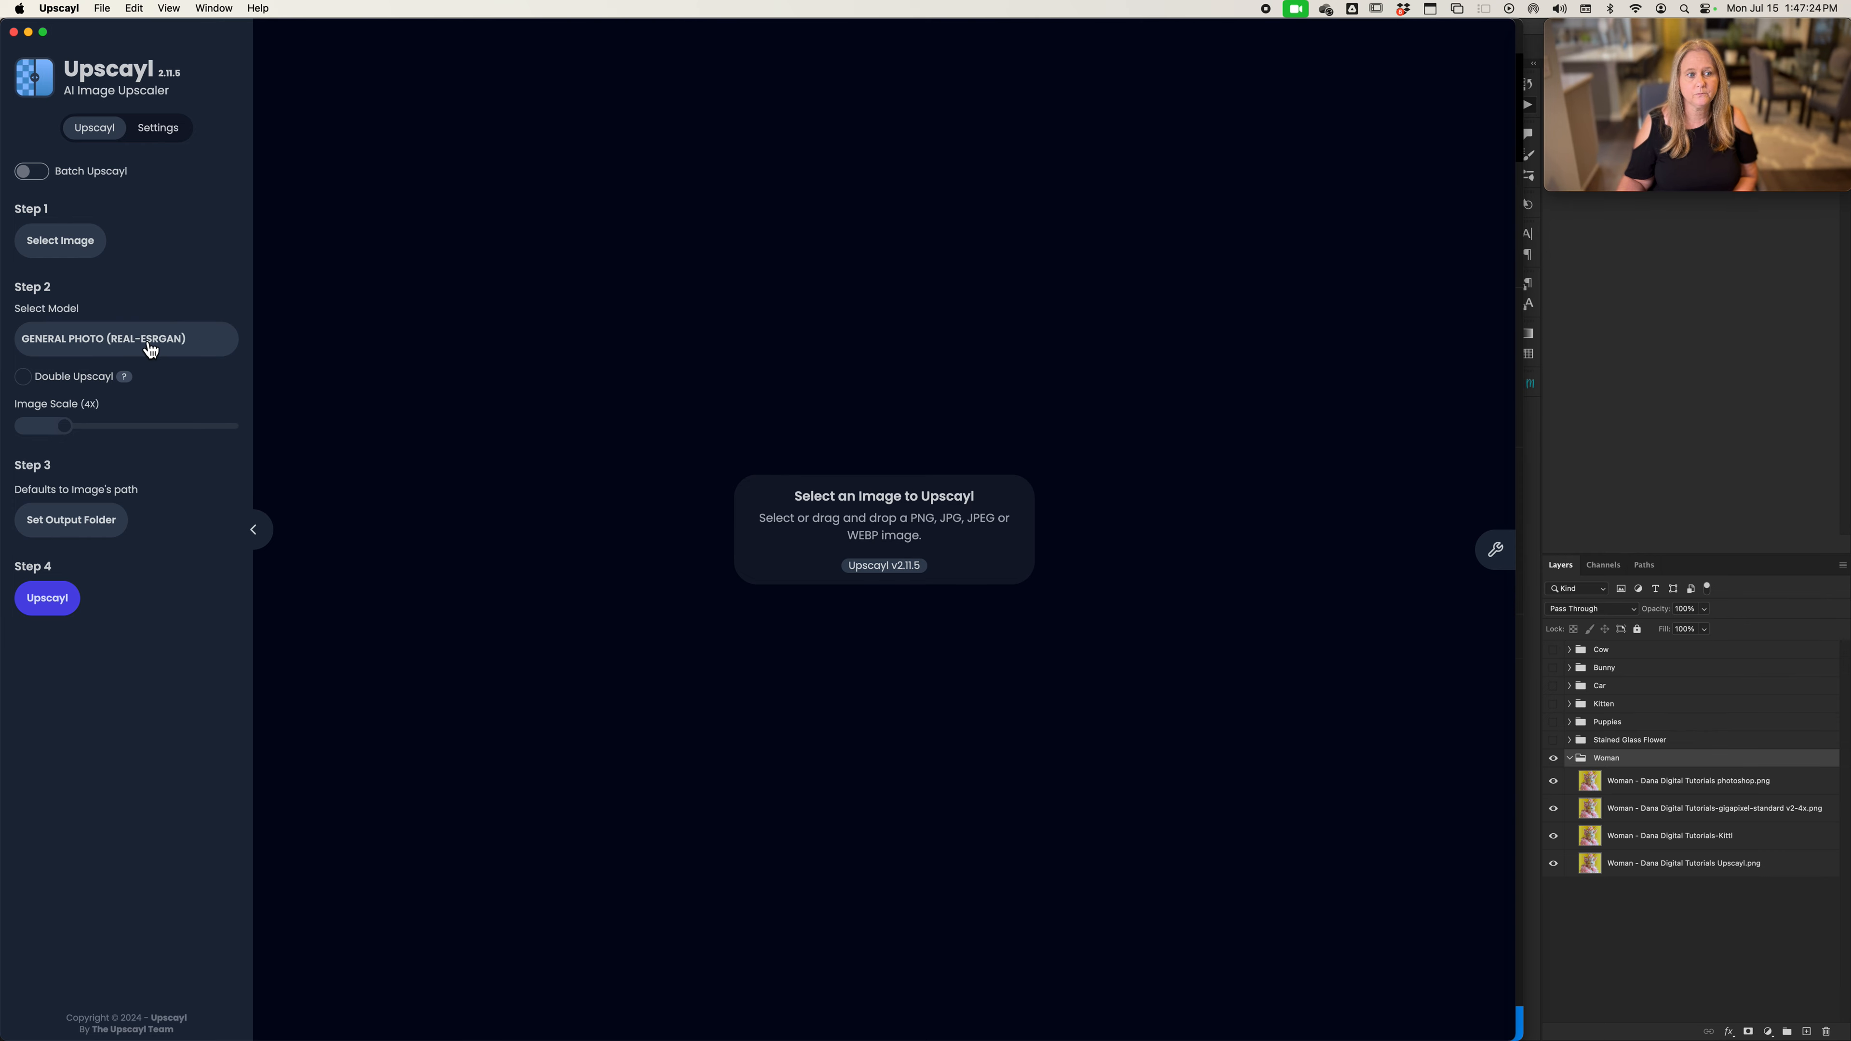
click(69, 255)
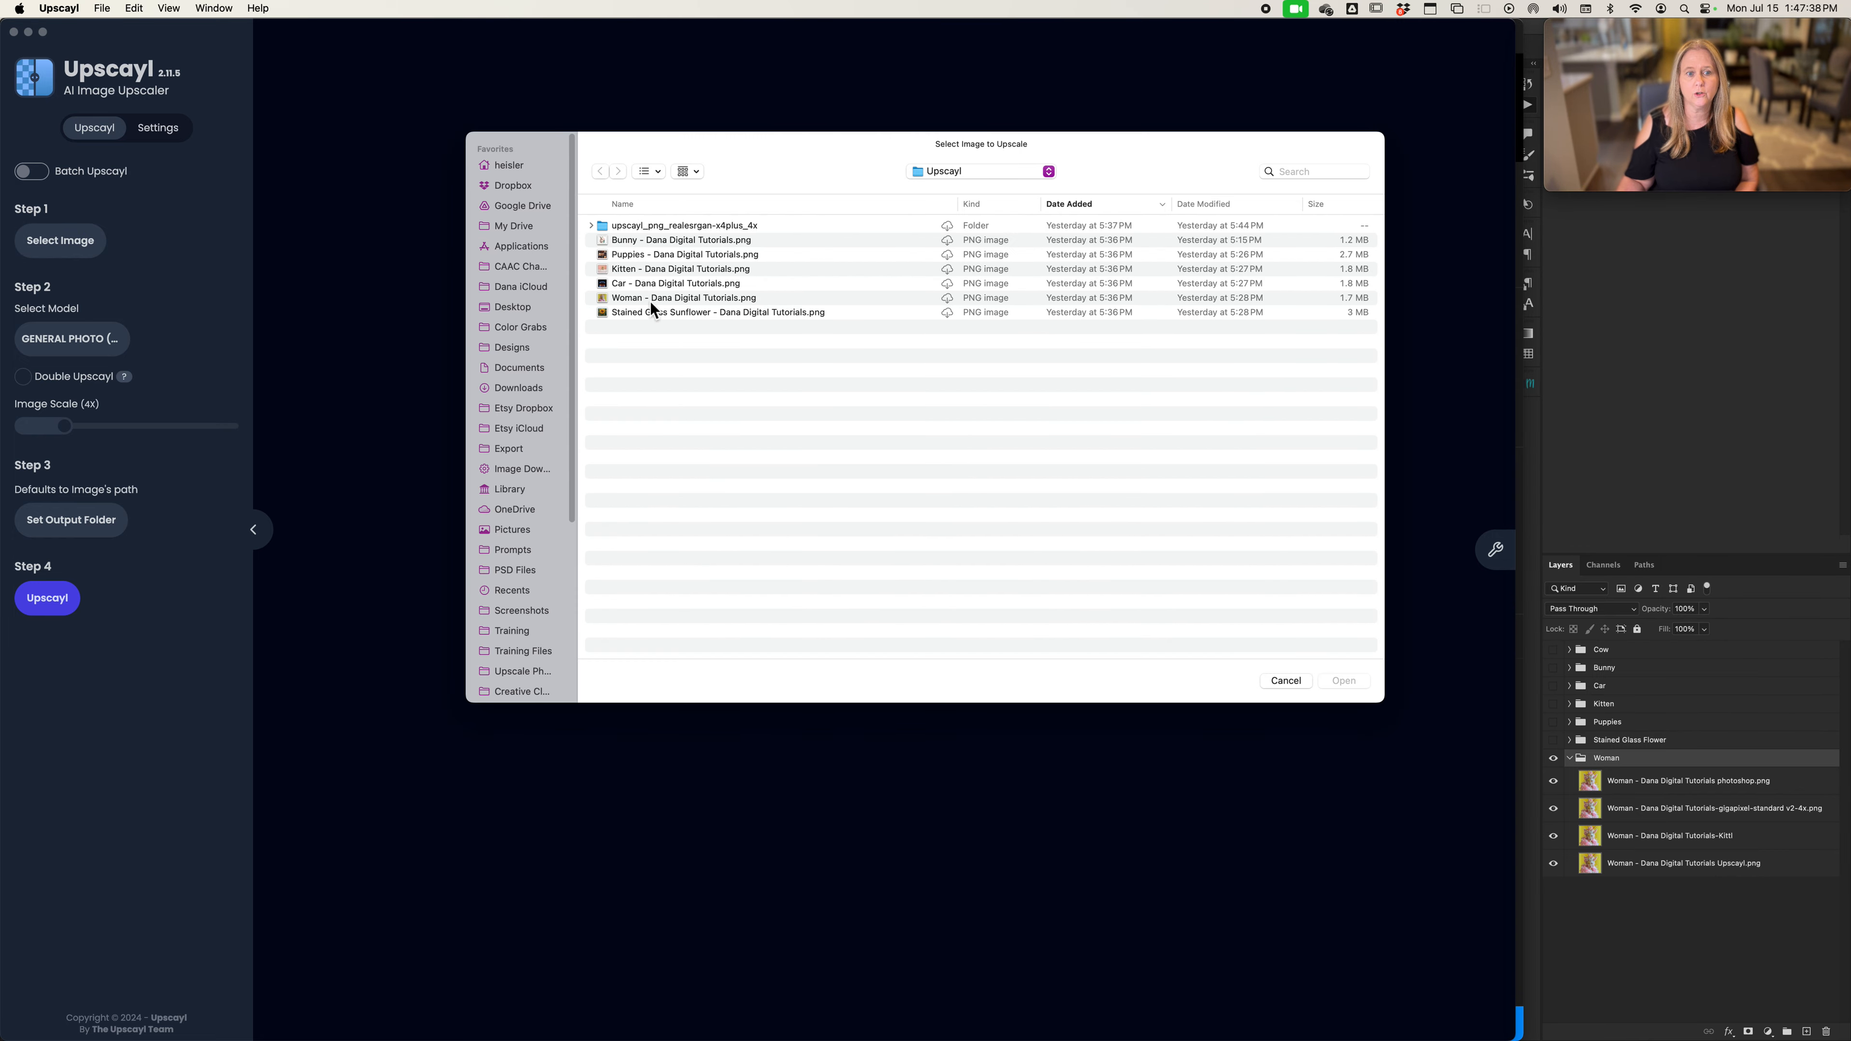
double_click(647, 299)
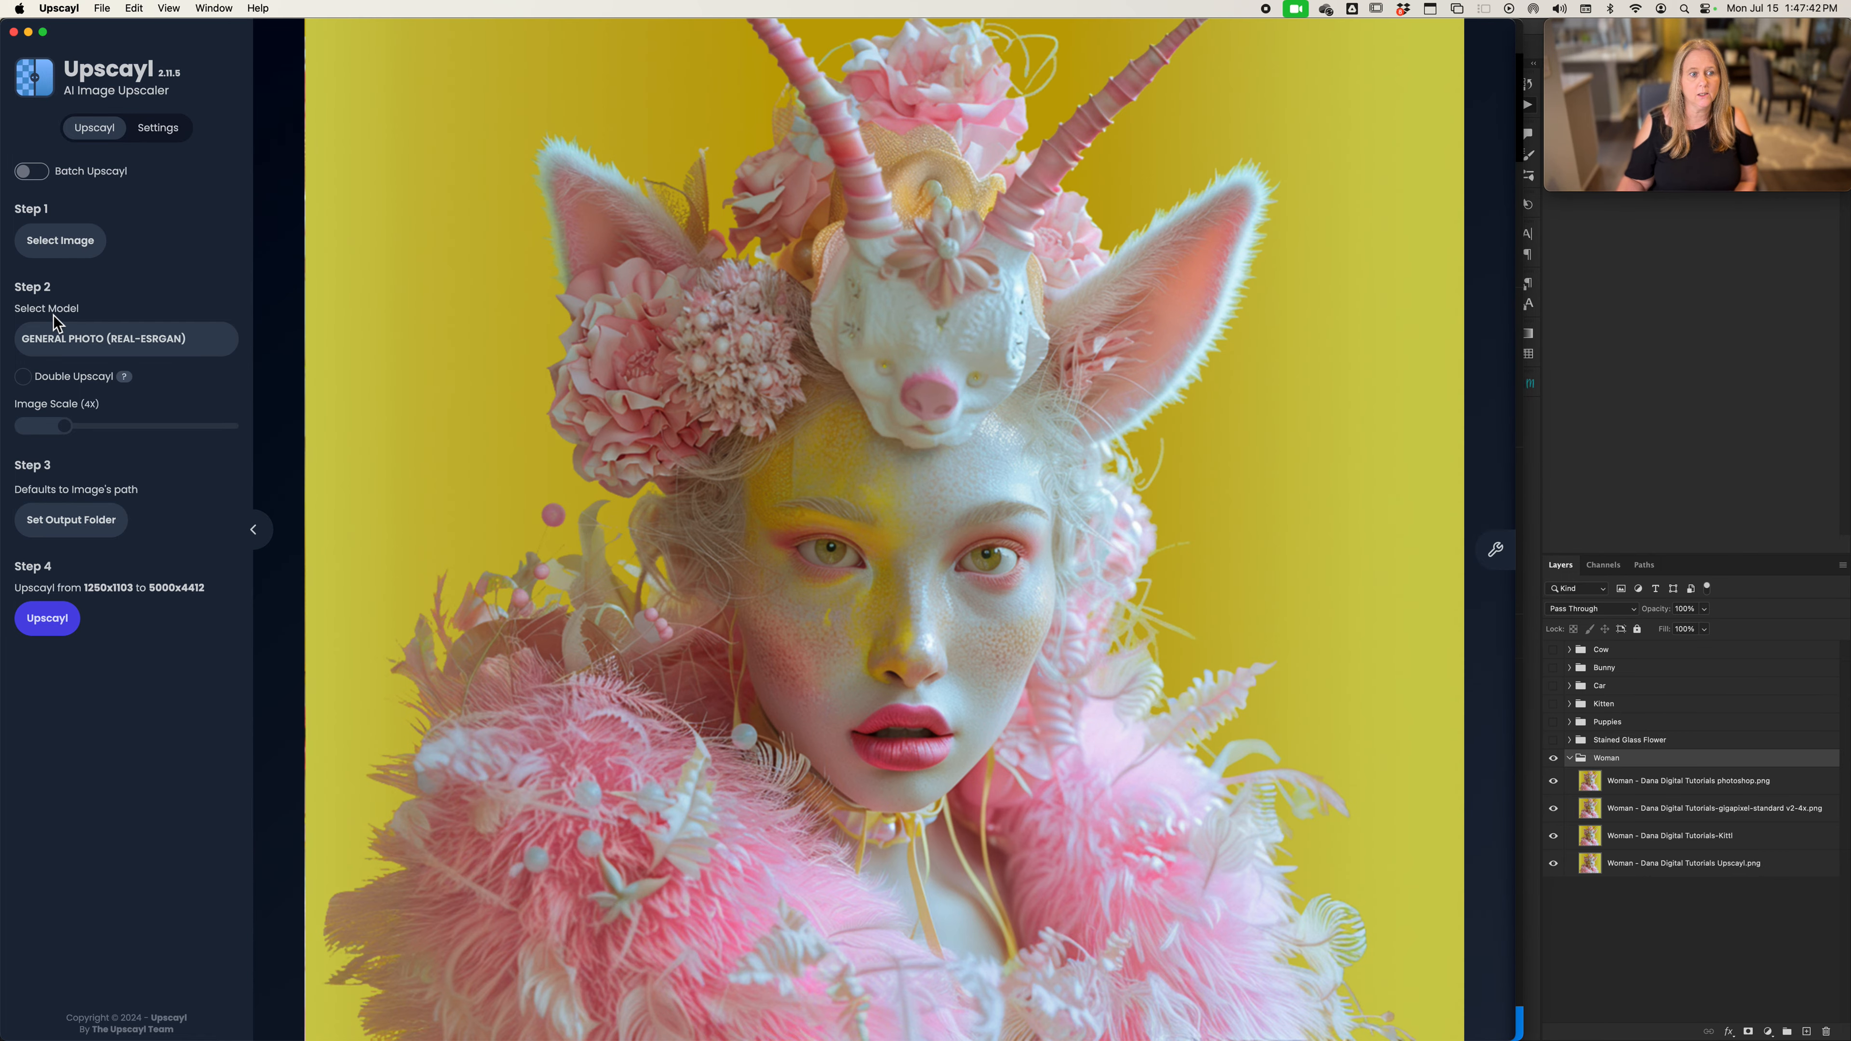
click(100, 353)
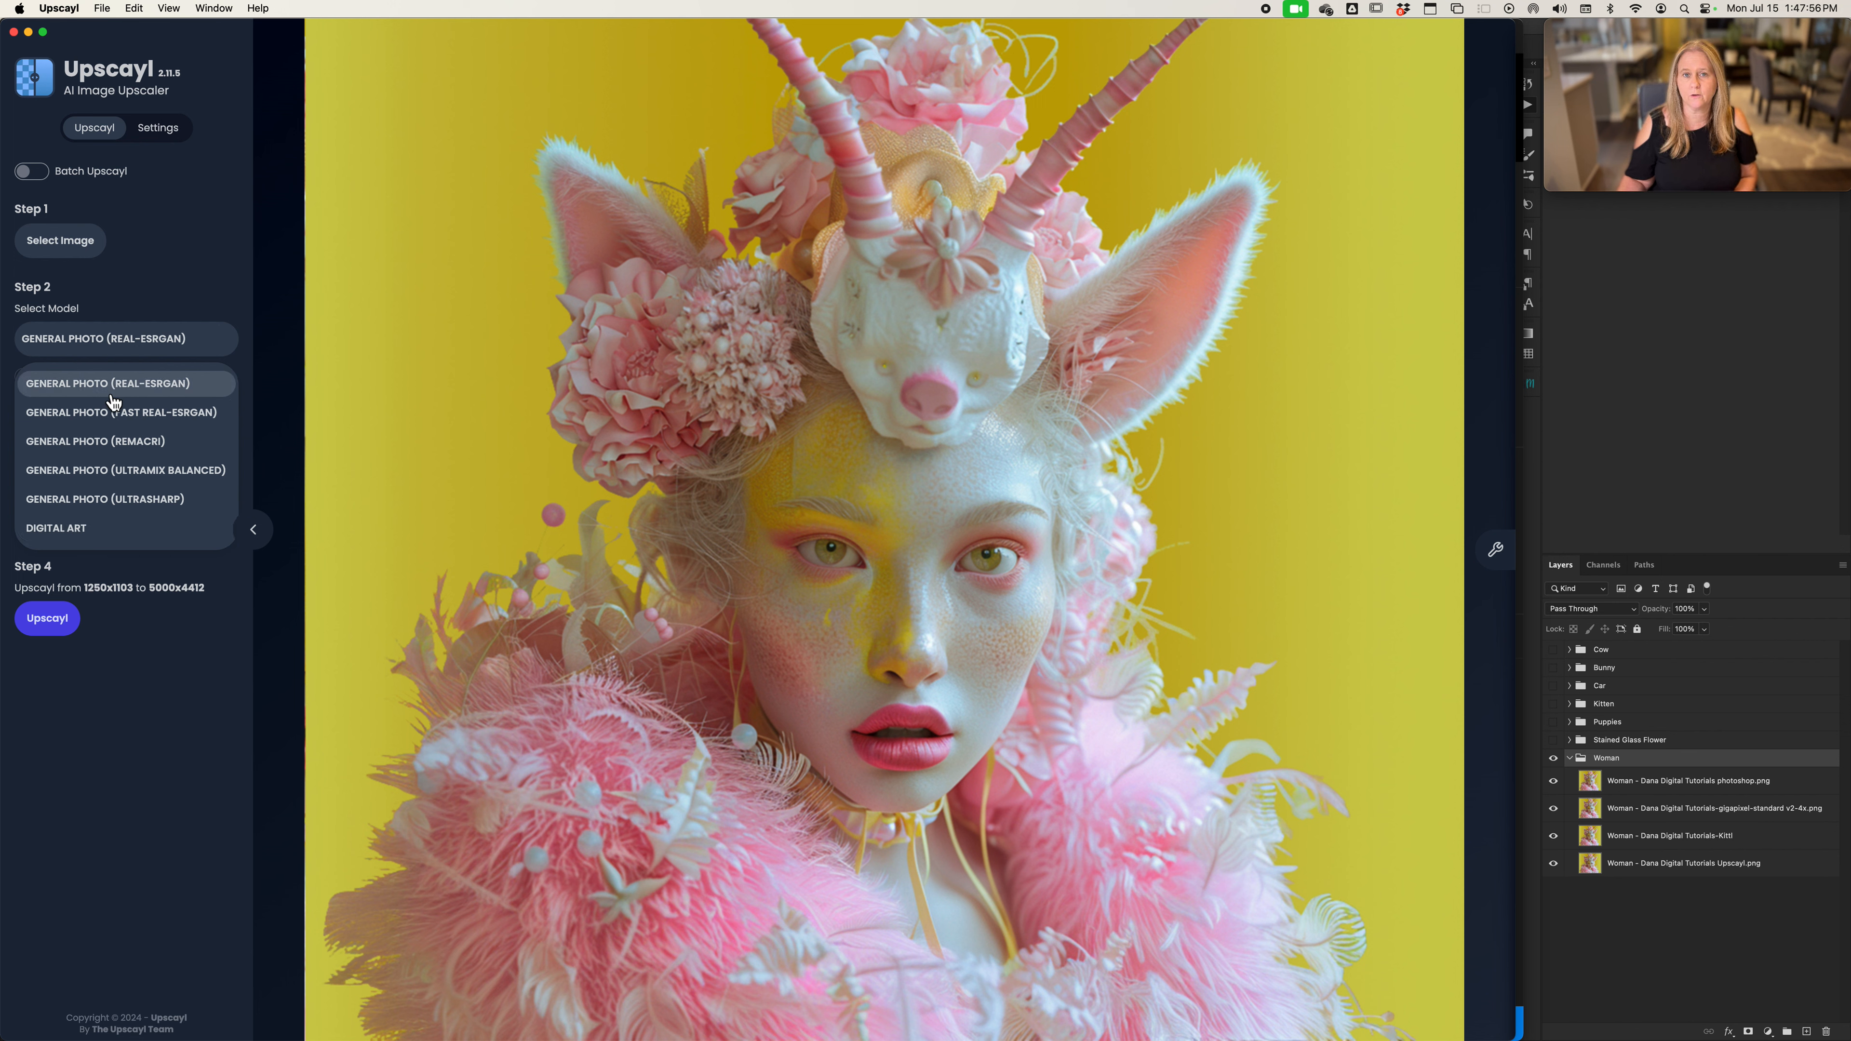
click(199, 261)
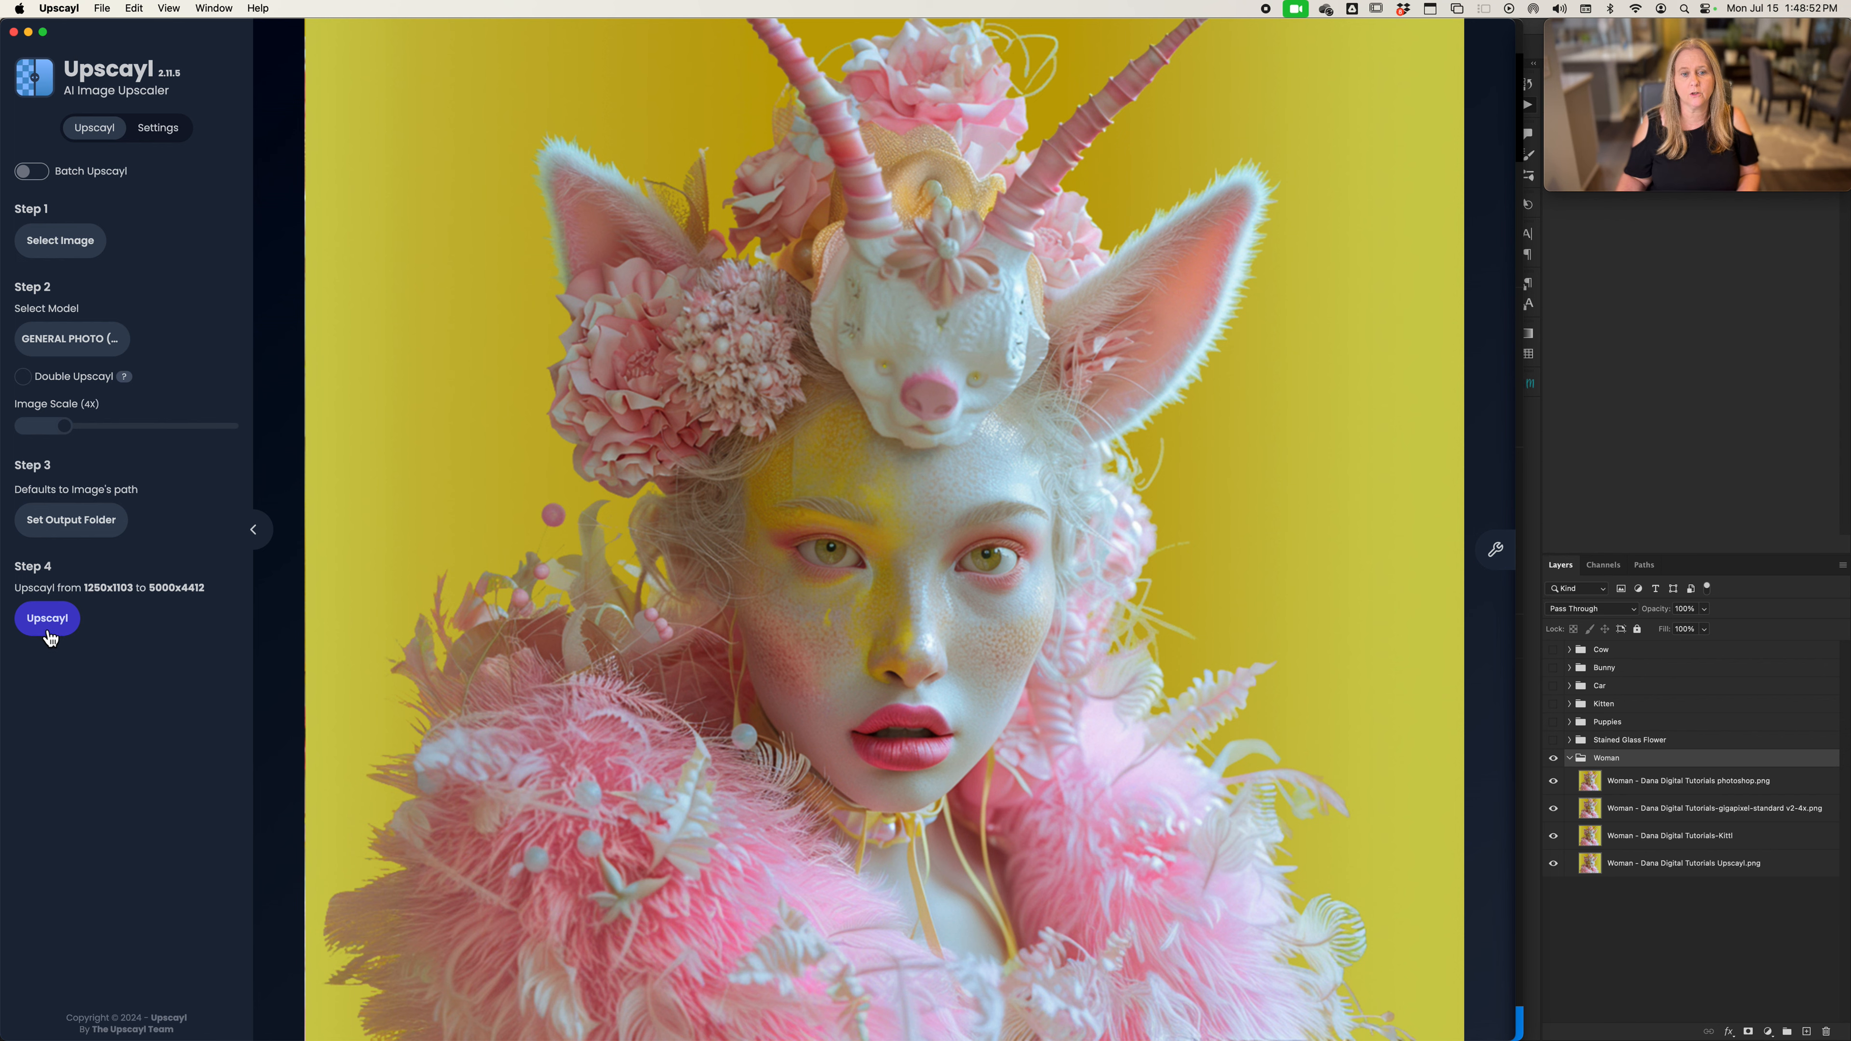
Switch to Adobe Photoshop 2024 and show the Woman - Dana Digital Tutorials.png document
key(super+Tab)
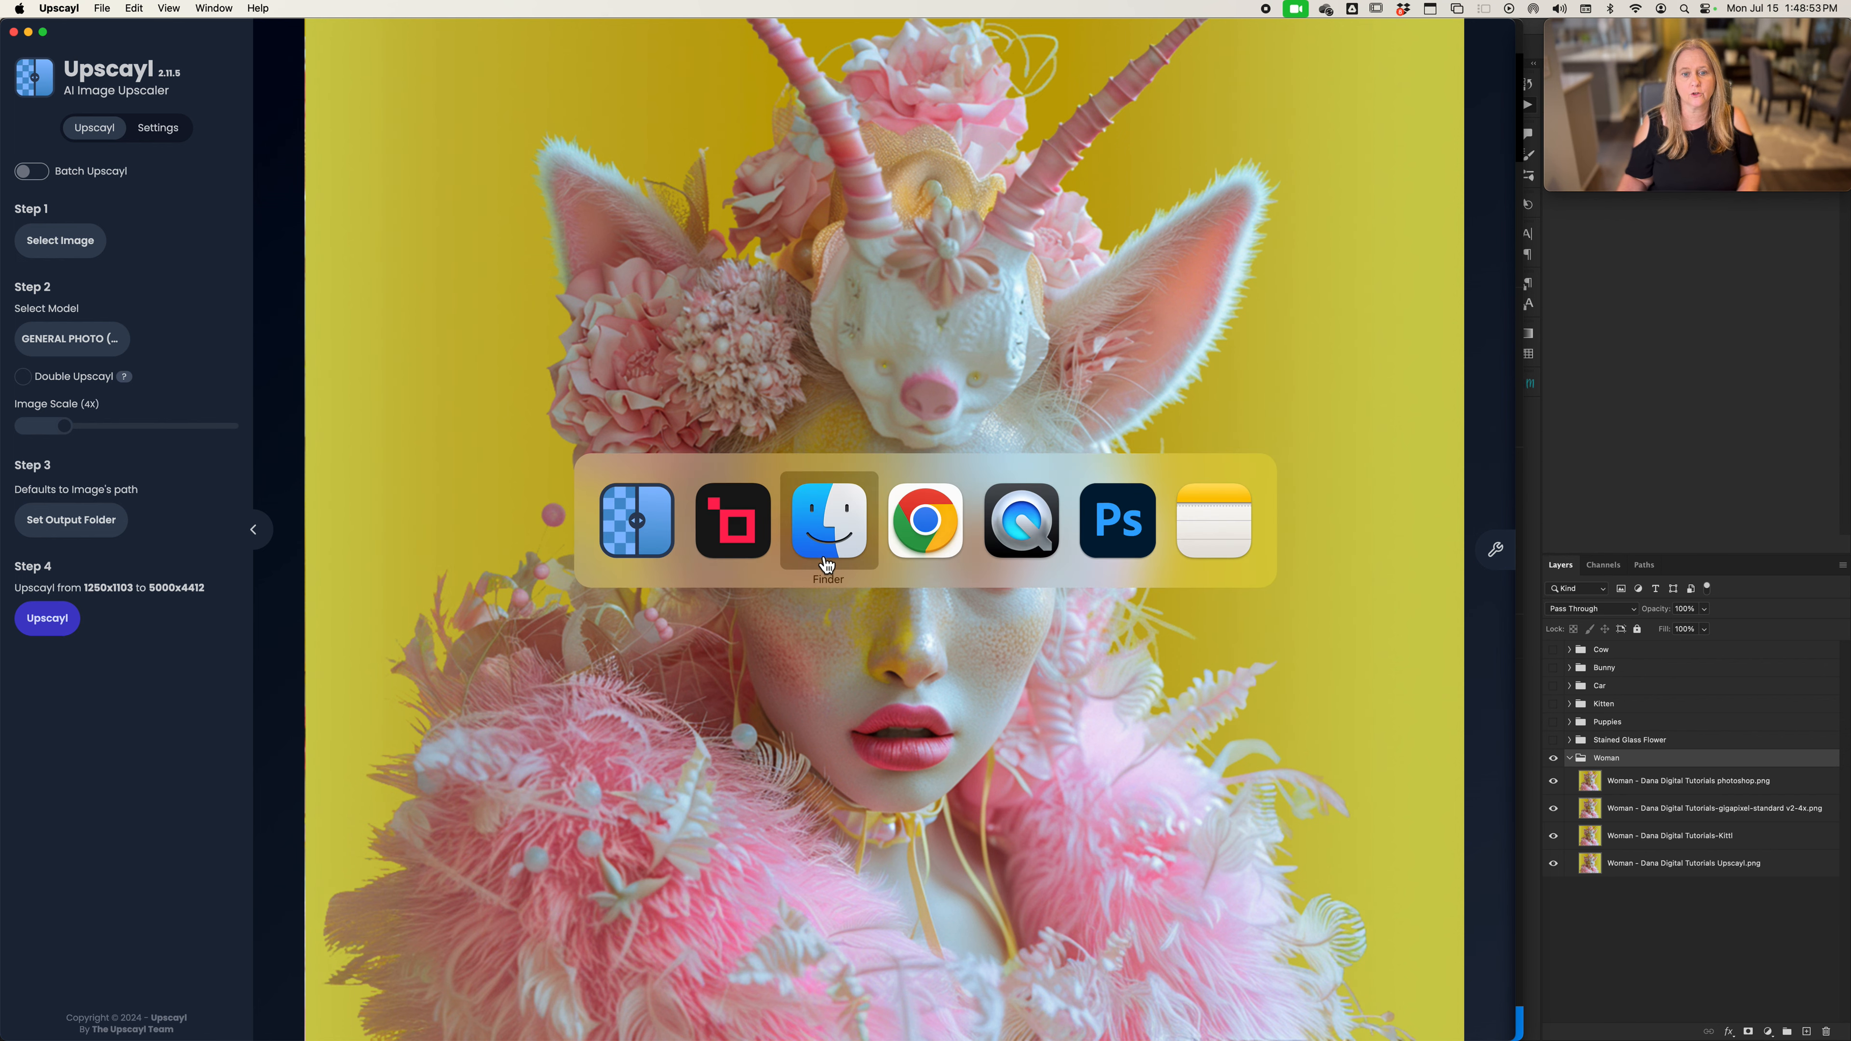
click(1113, 537)
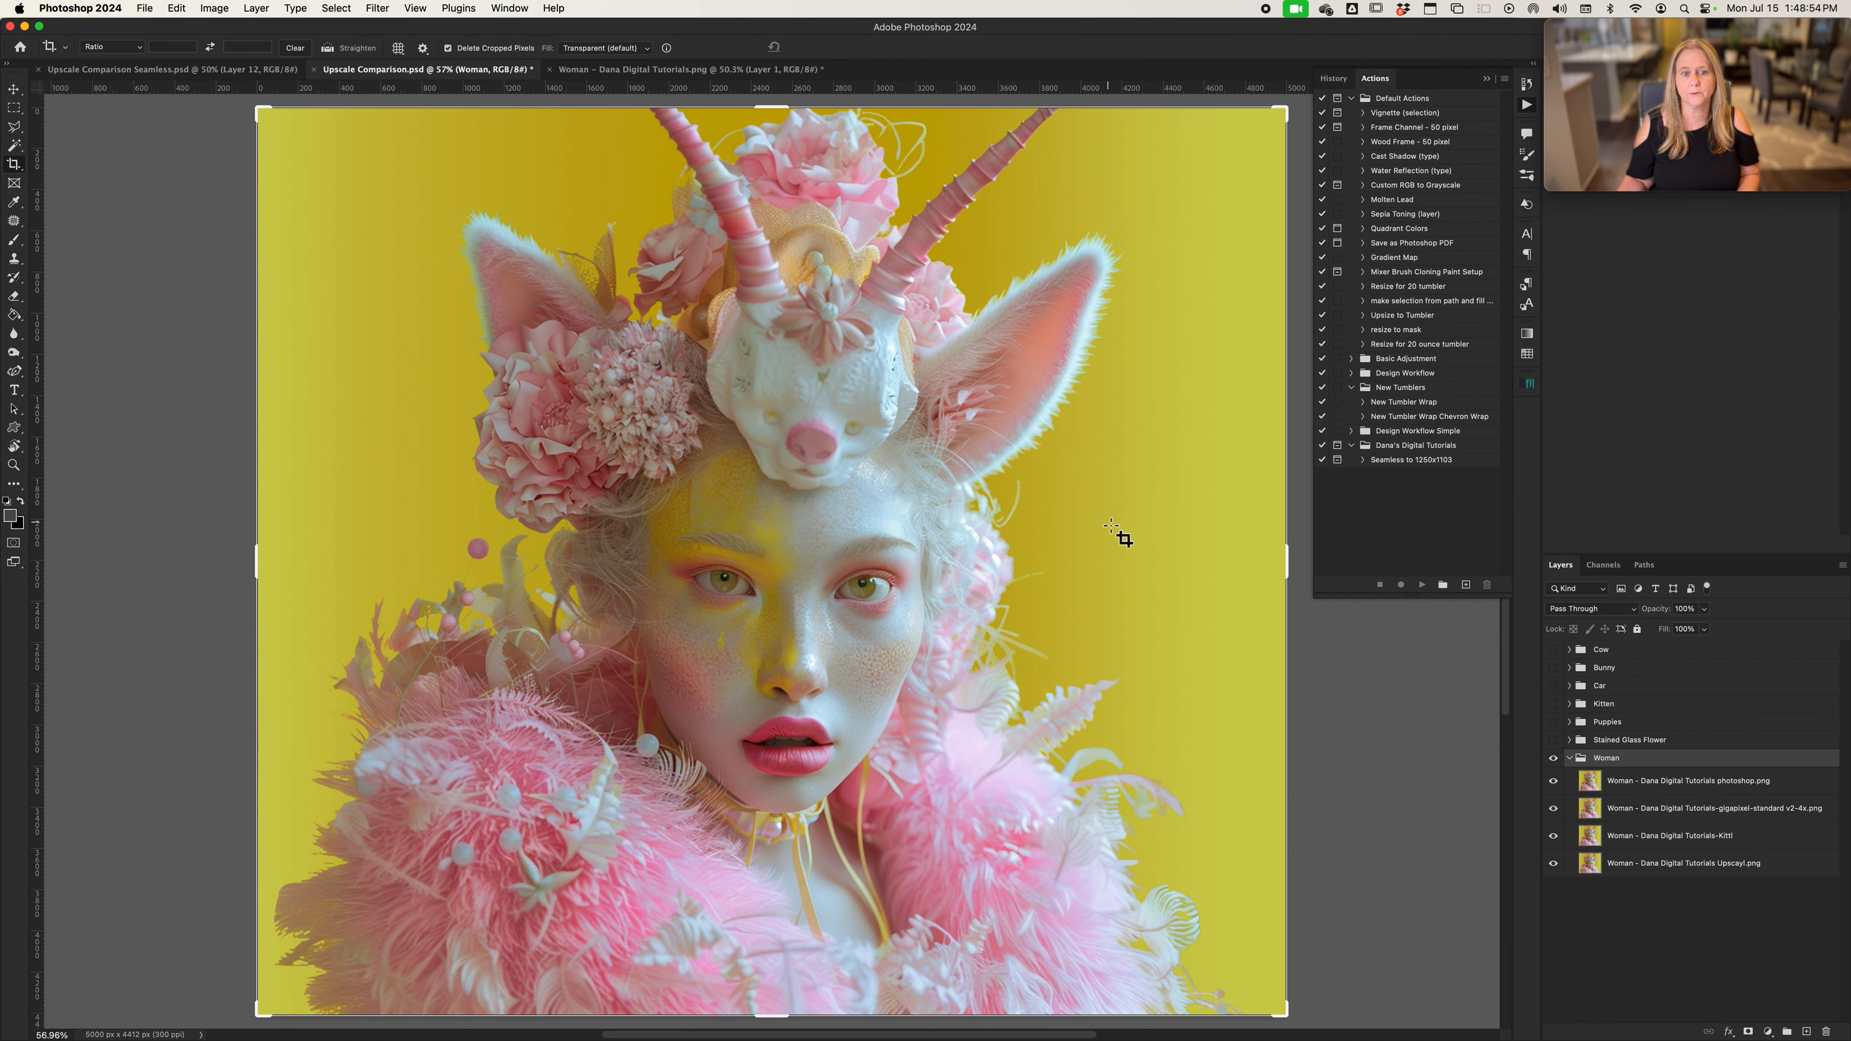
click(681, 70)
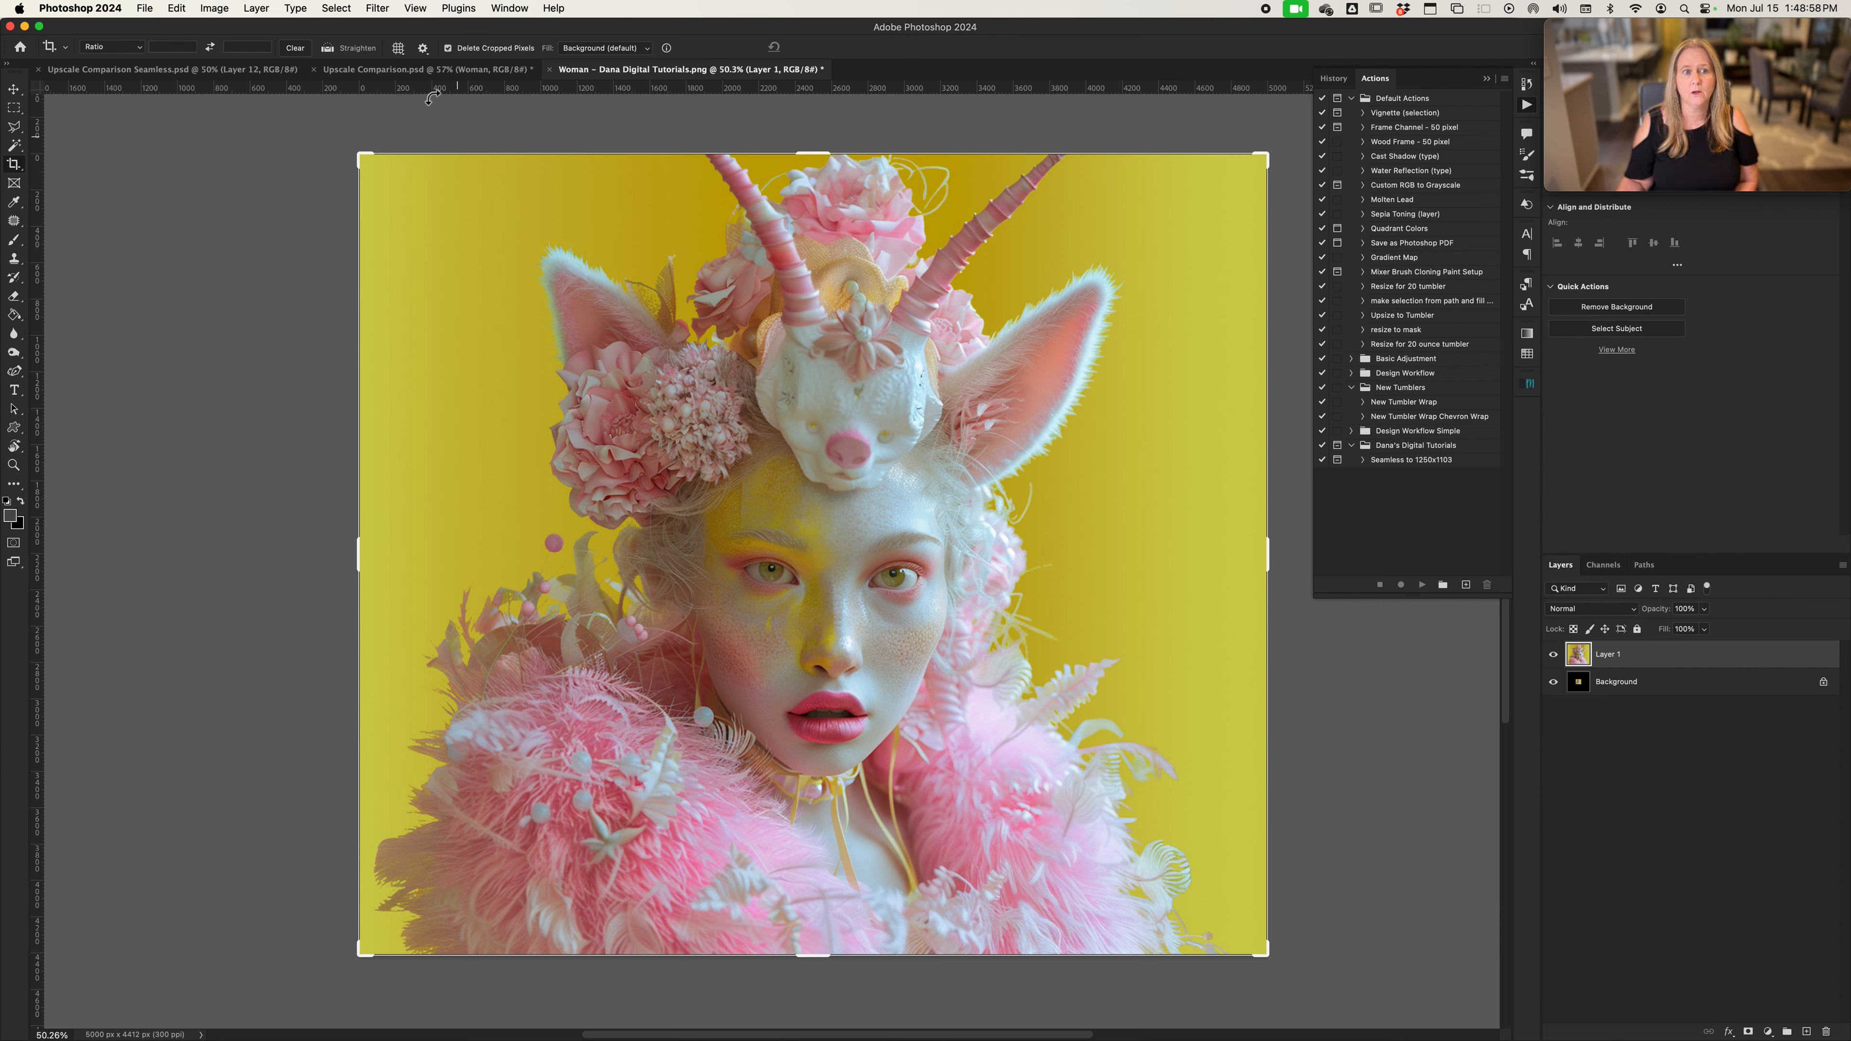
click(377, 8)
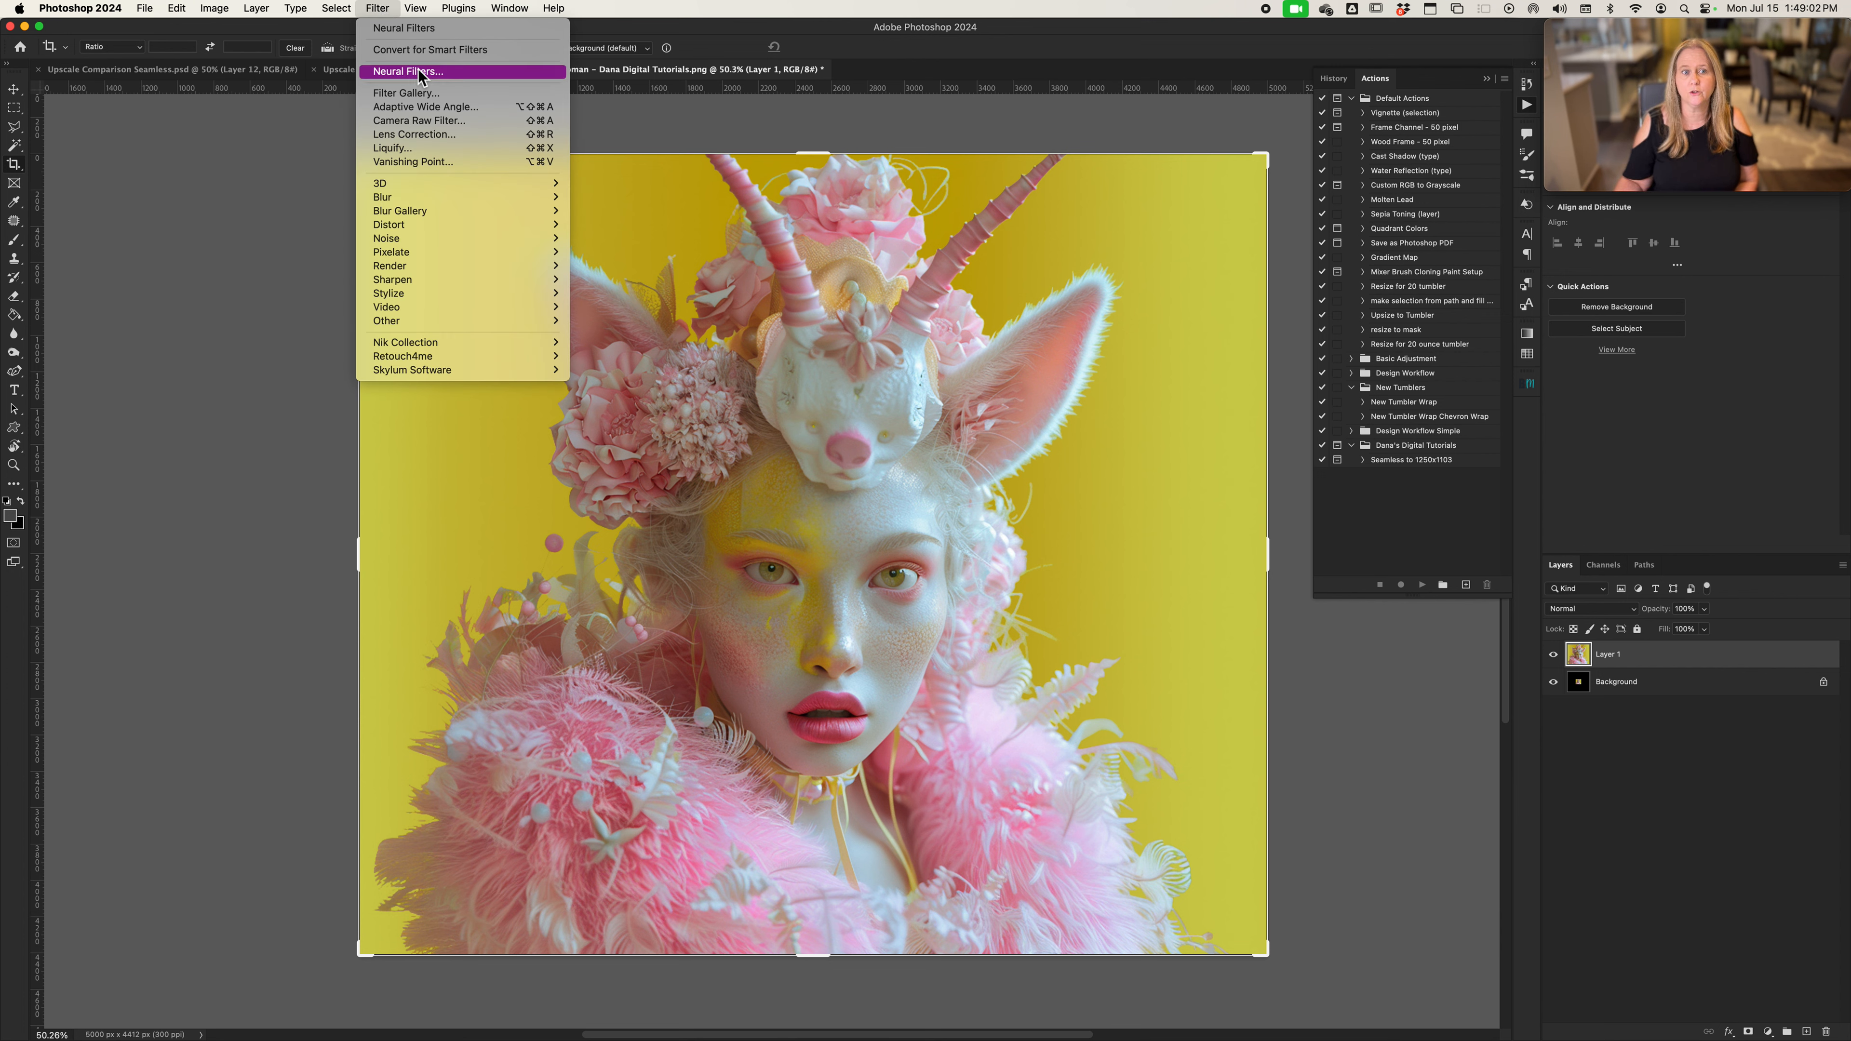
click(502, 72)
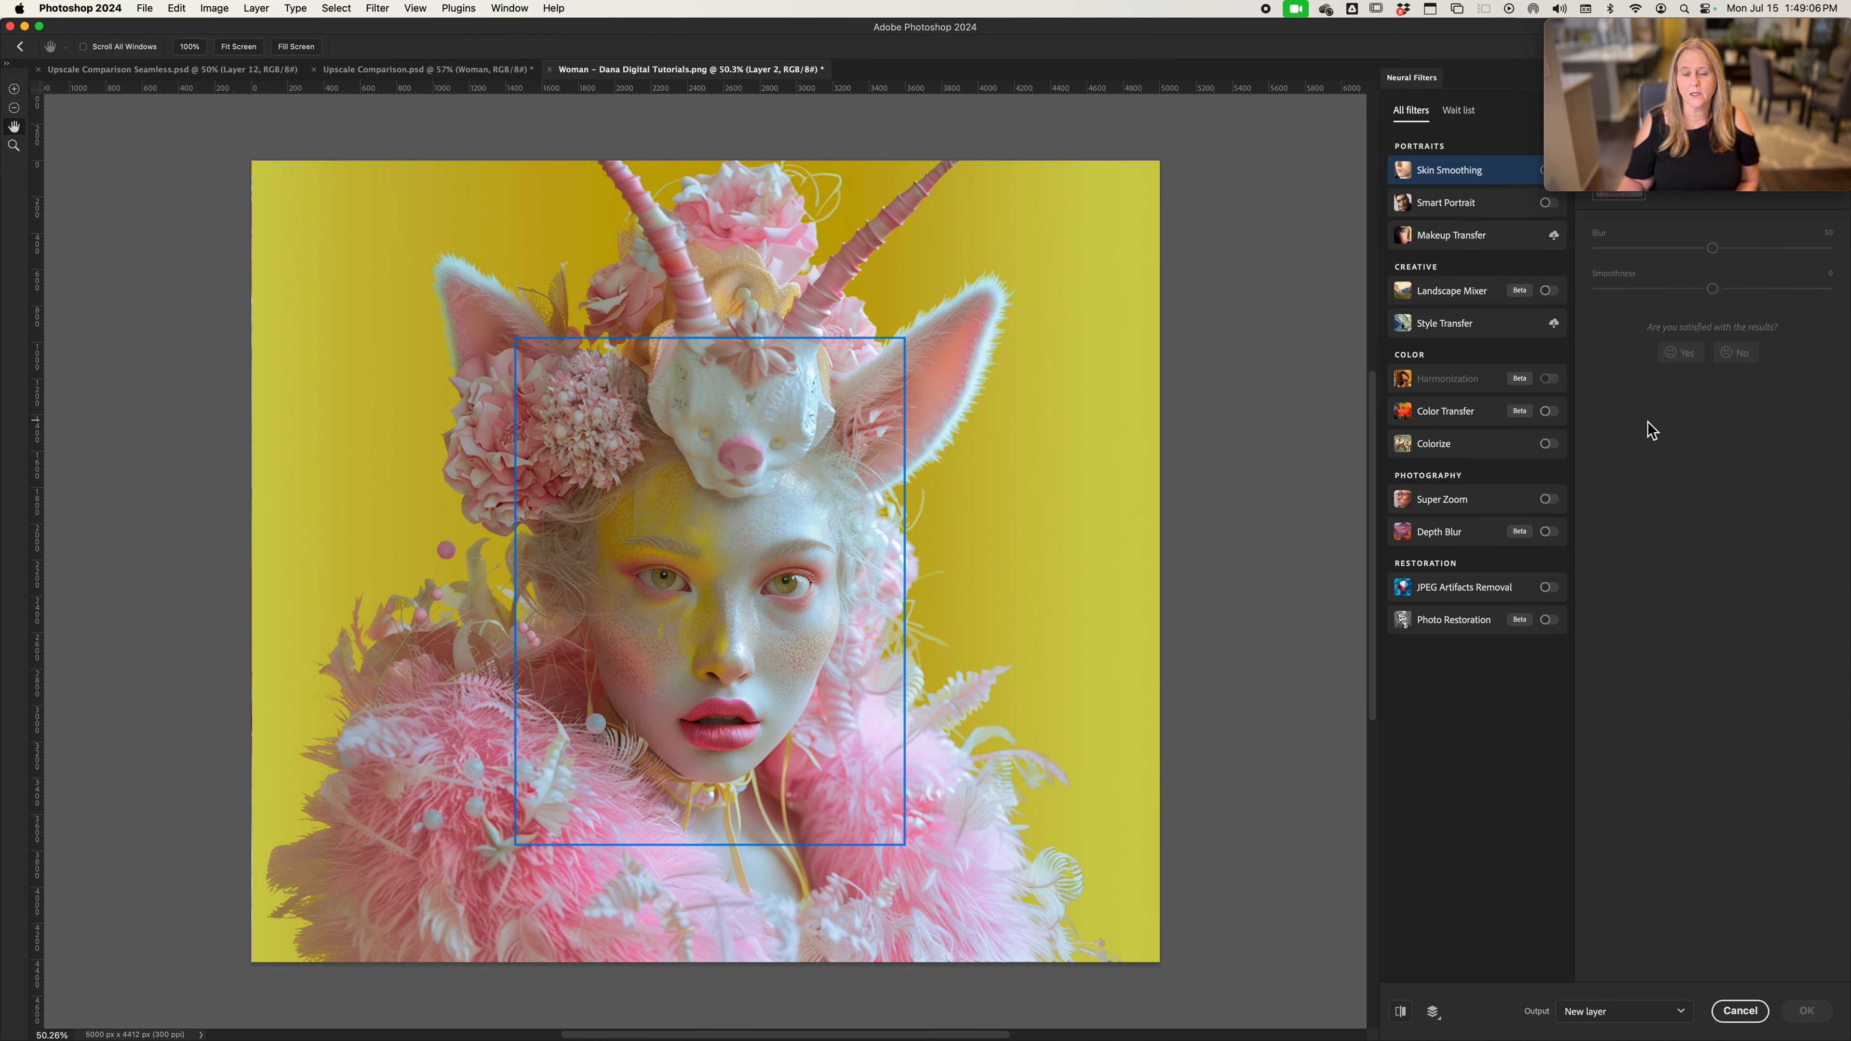
click(1441, 502)
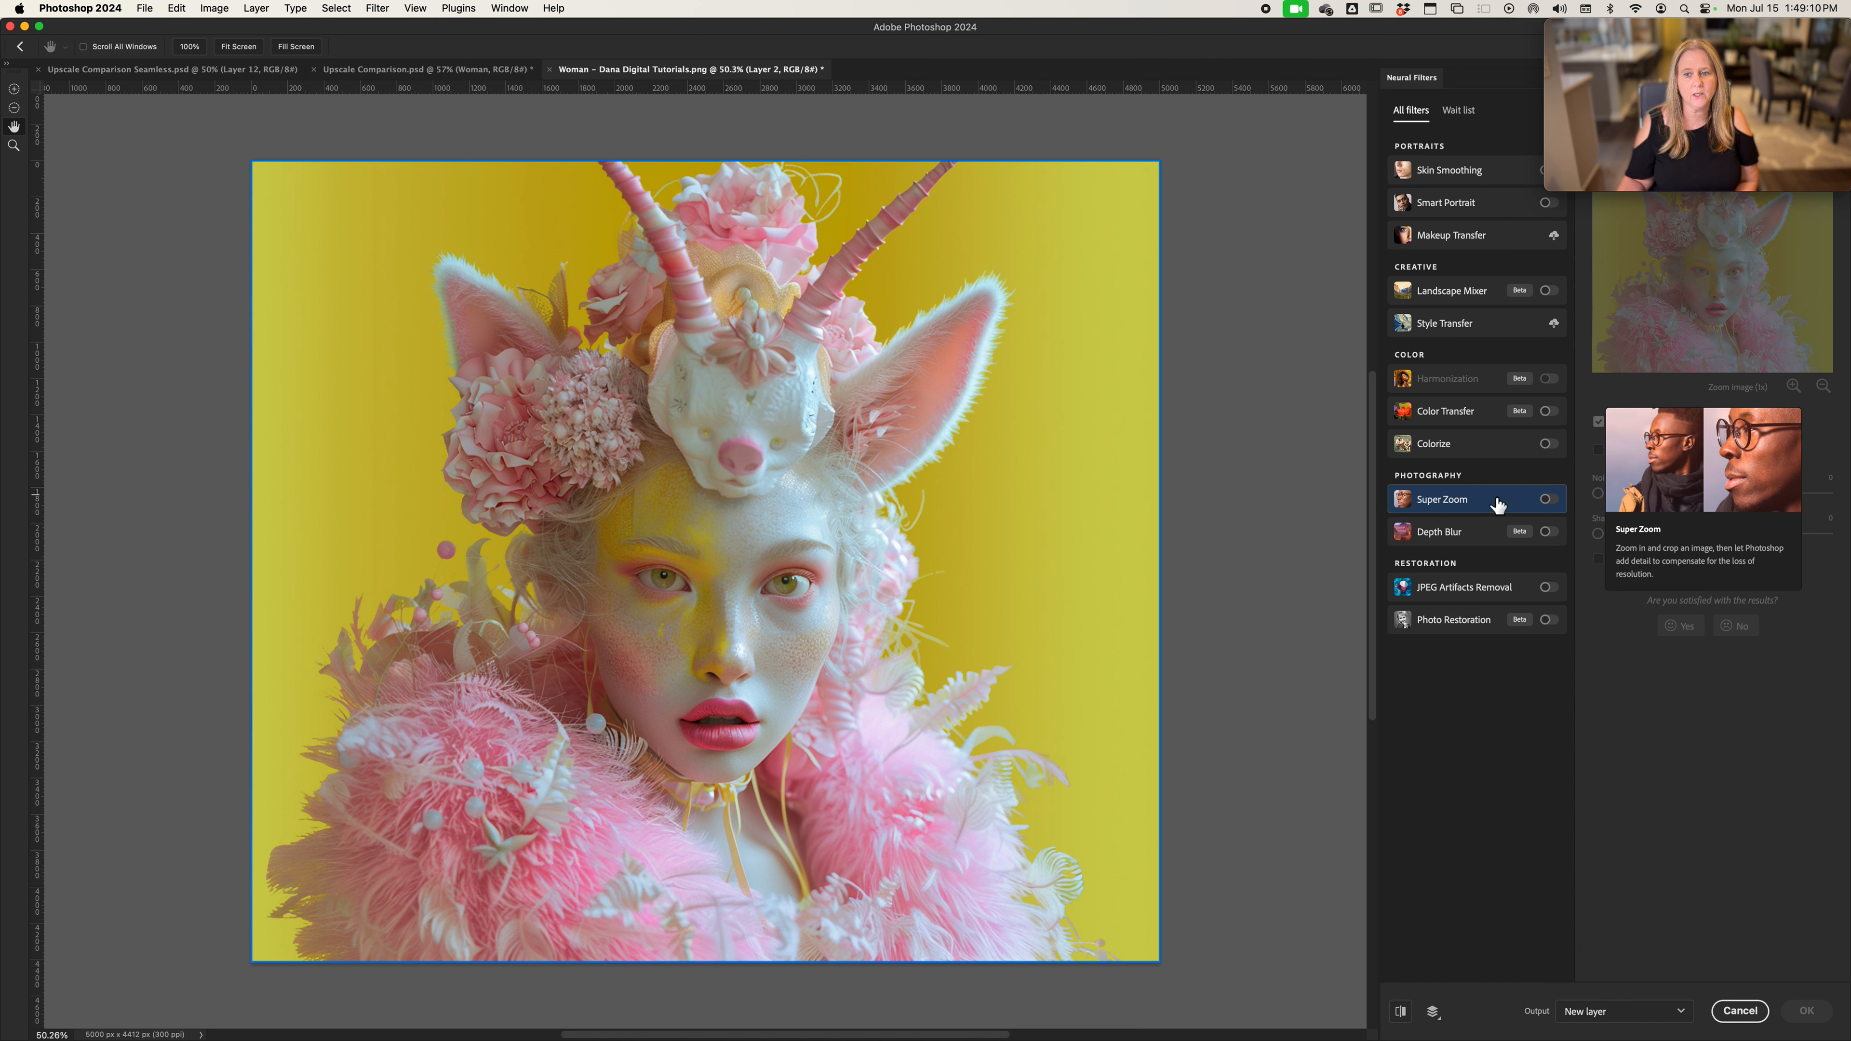
click(1547, 502)
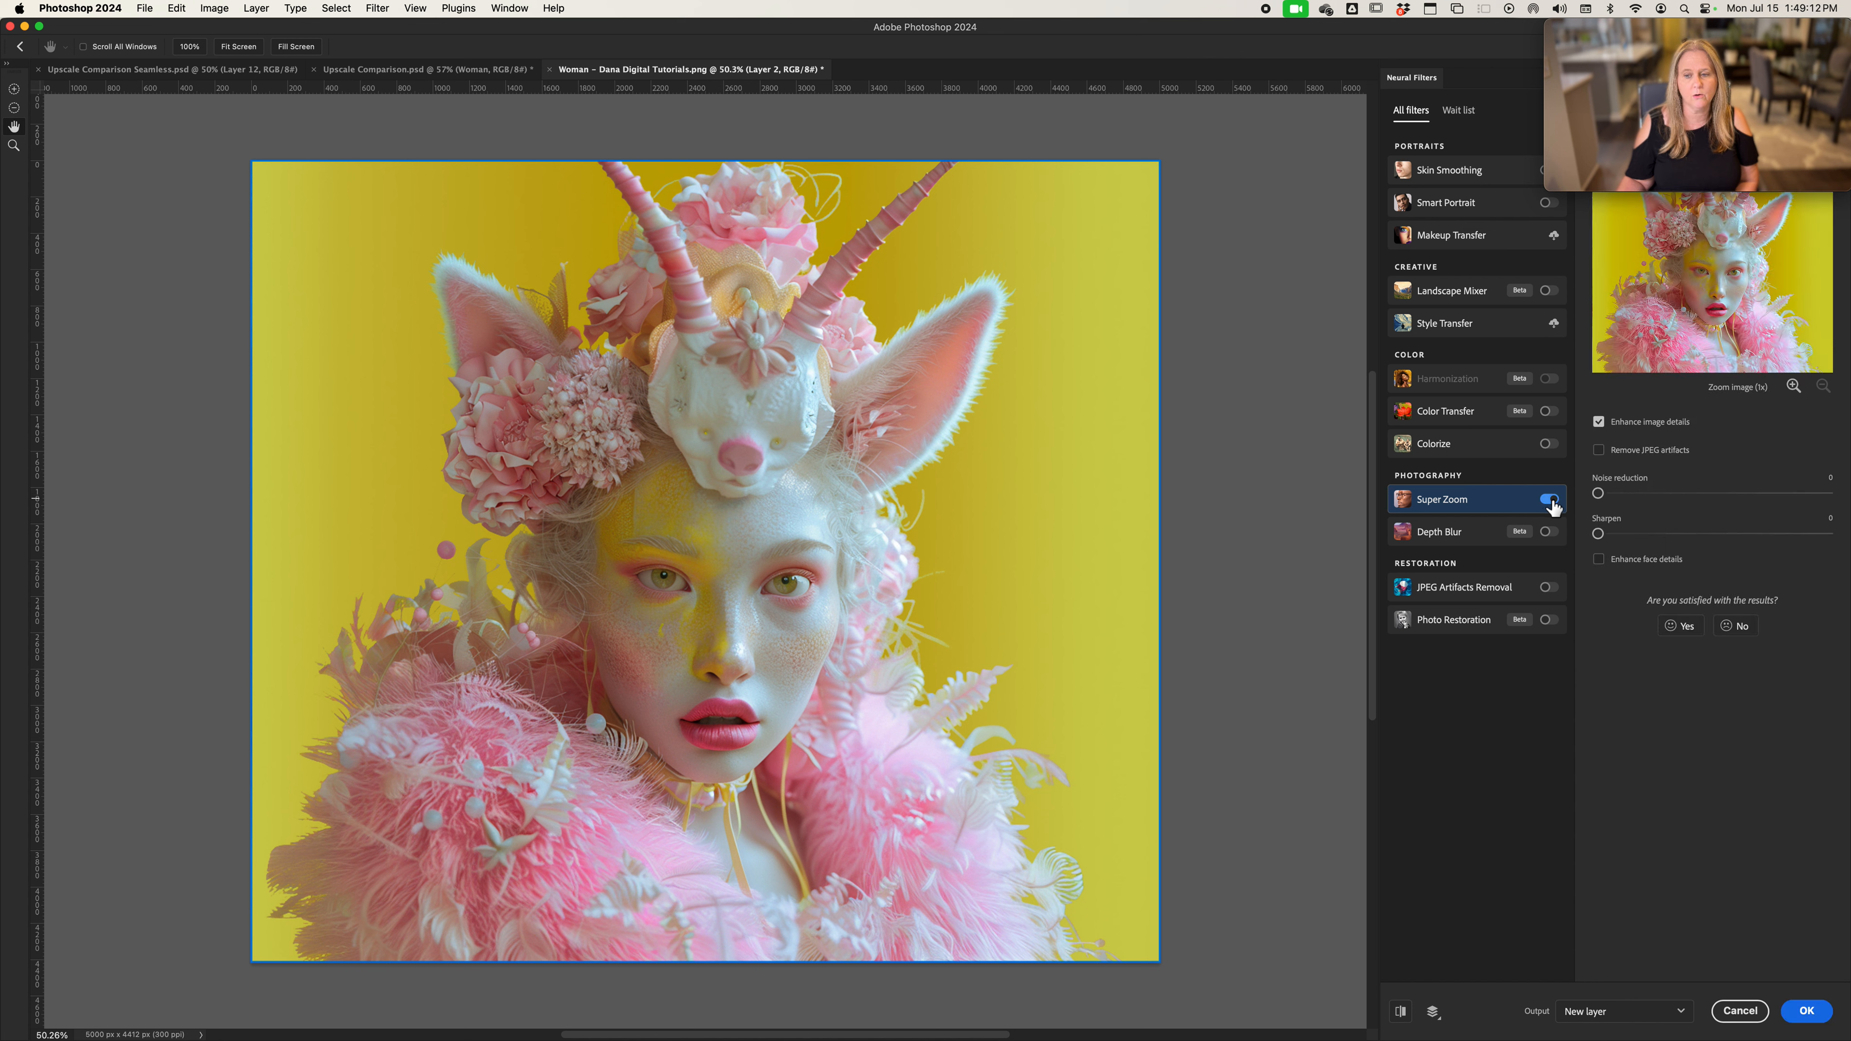
click(1793, 386)
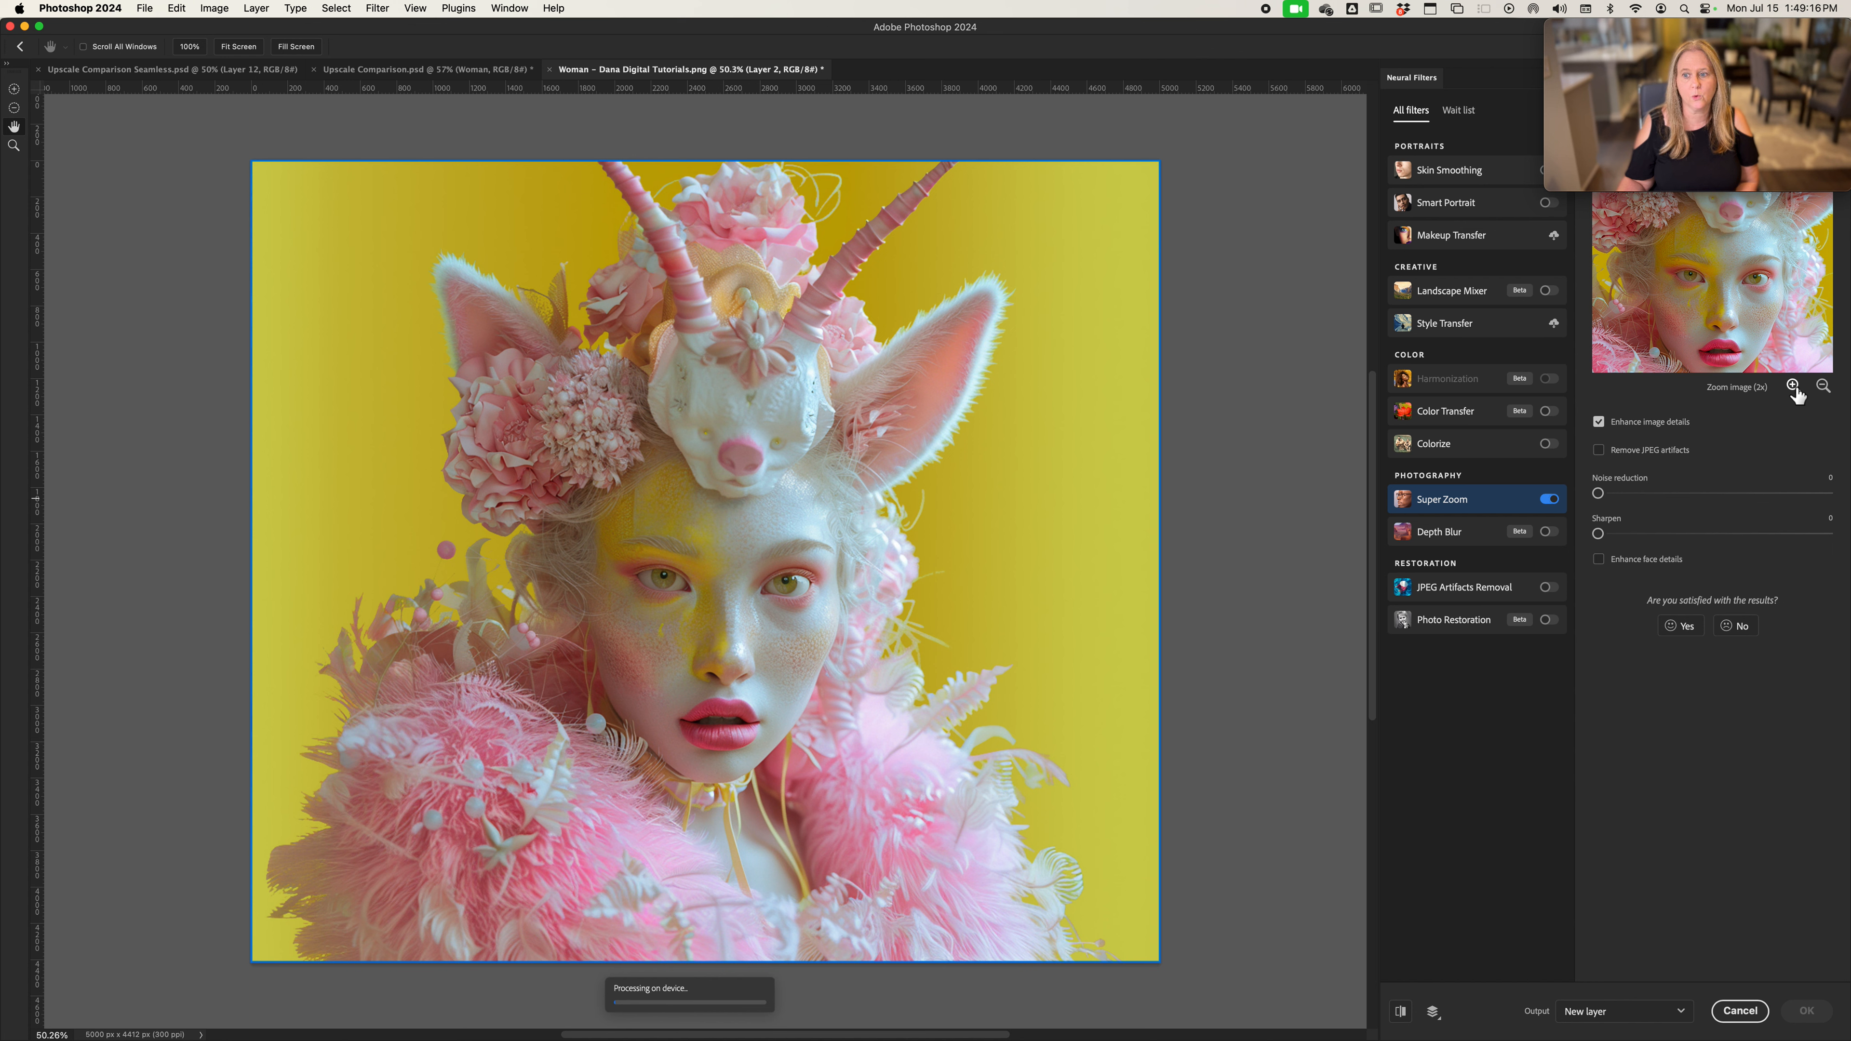
click(1793, 387)
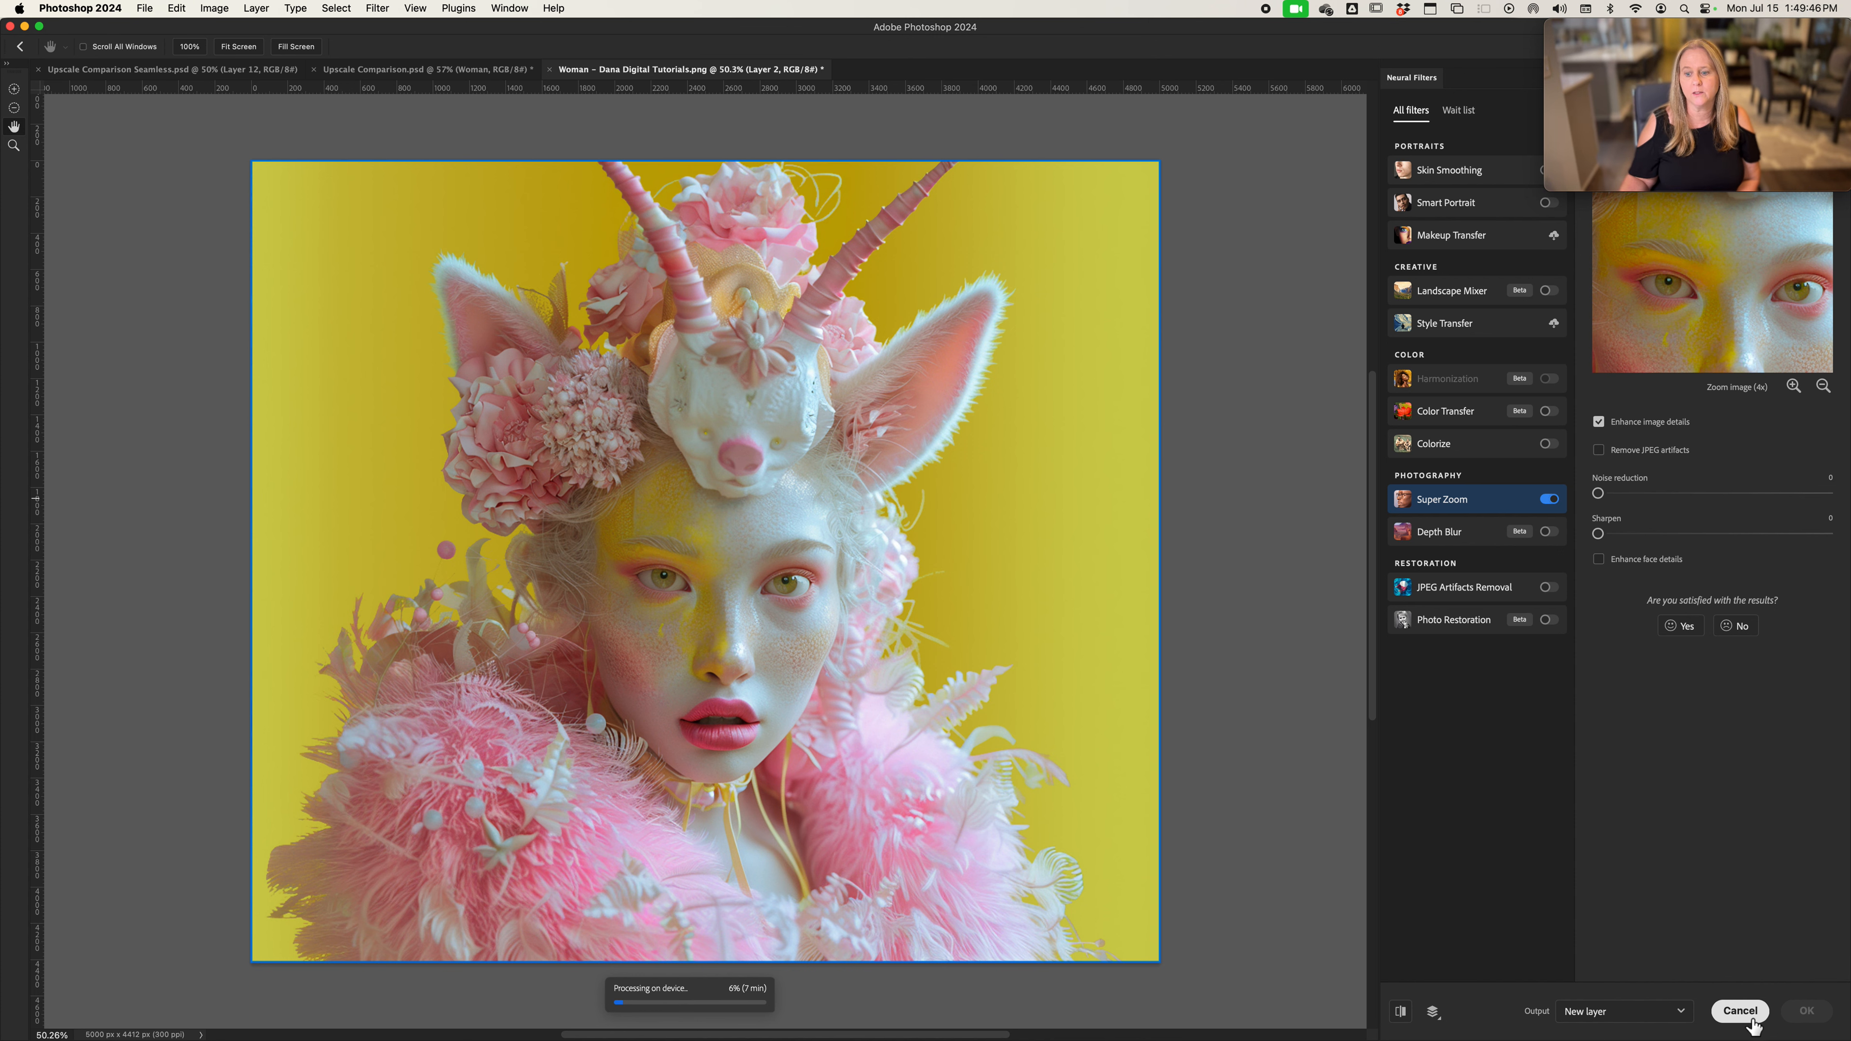
click(1742, 1013)
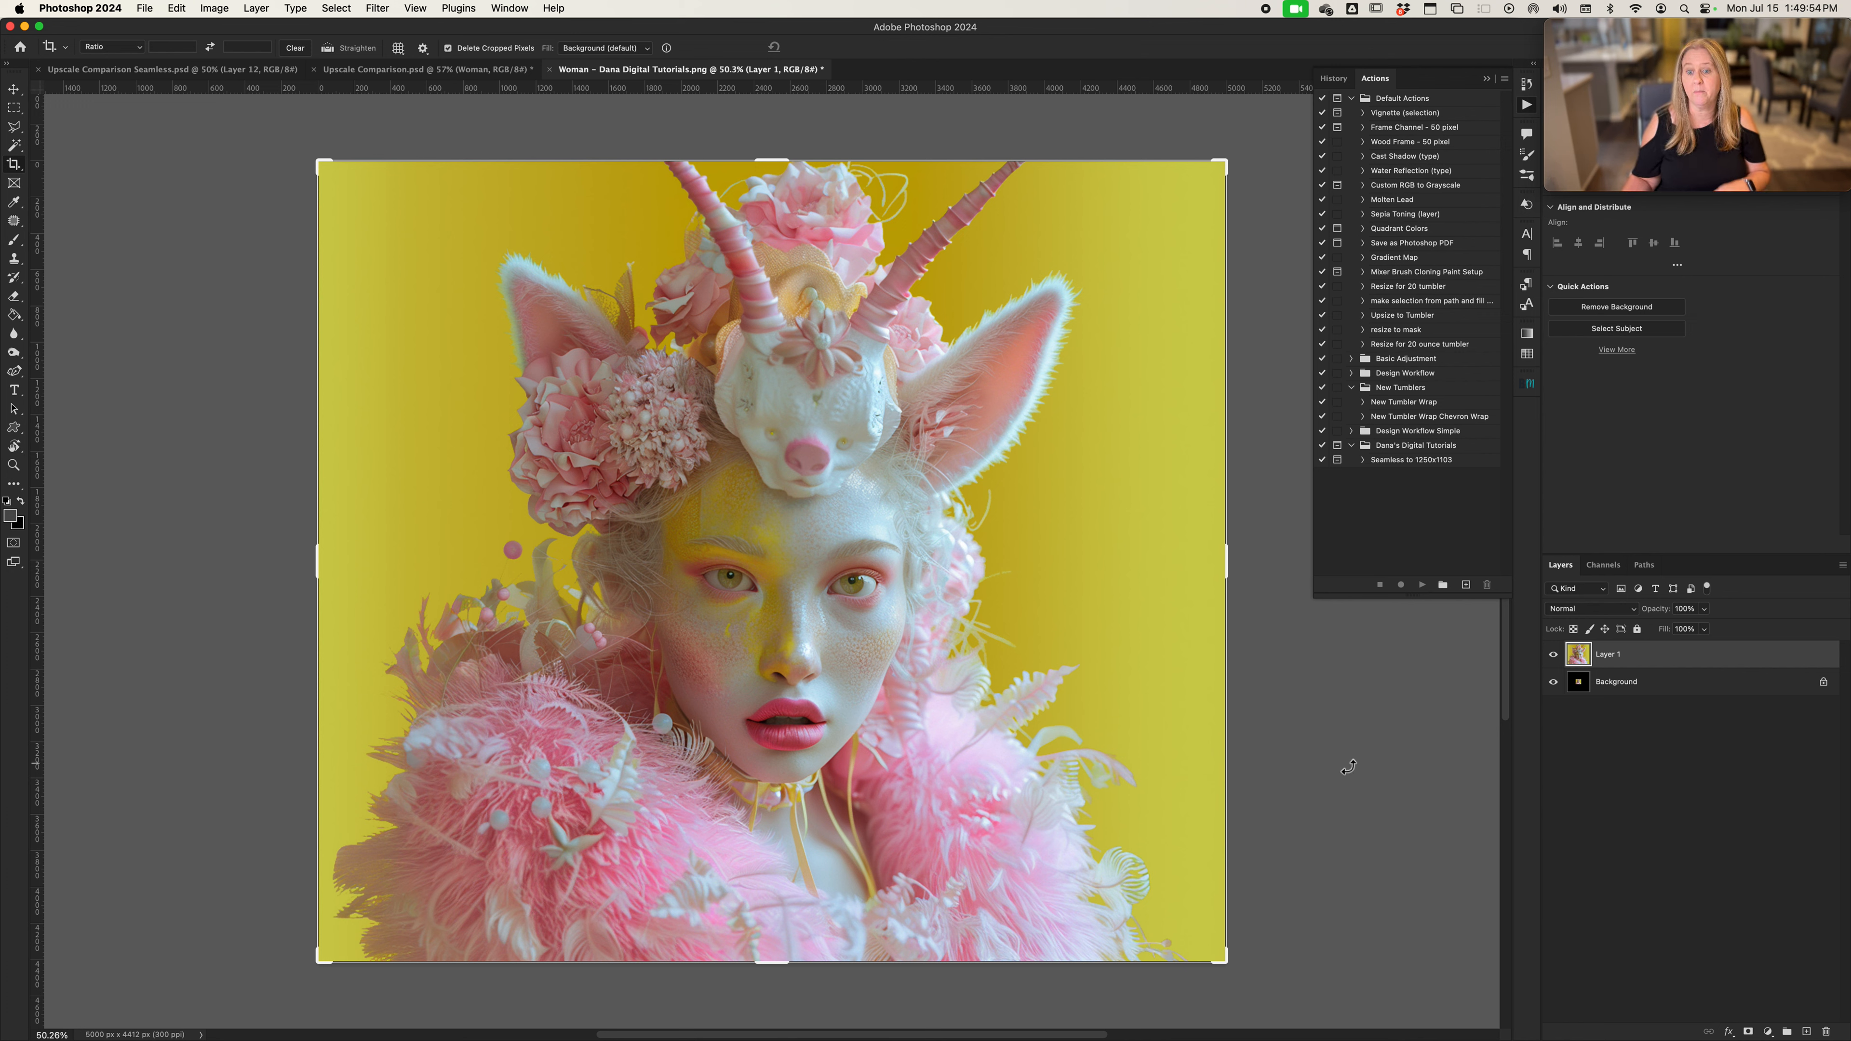
Revert the woman image to its original opened state through the document history
click(509, 8)
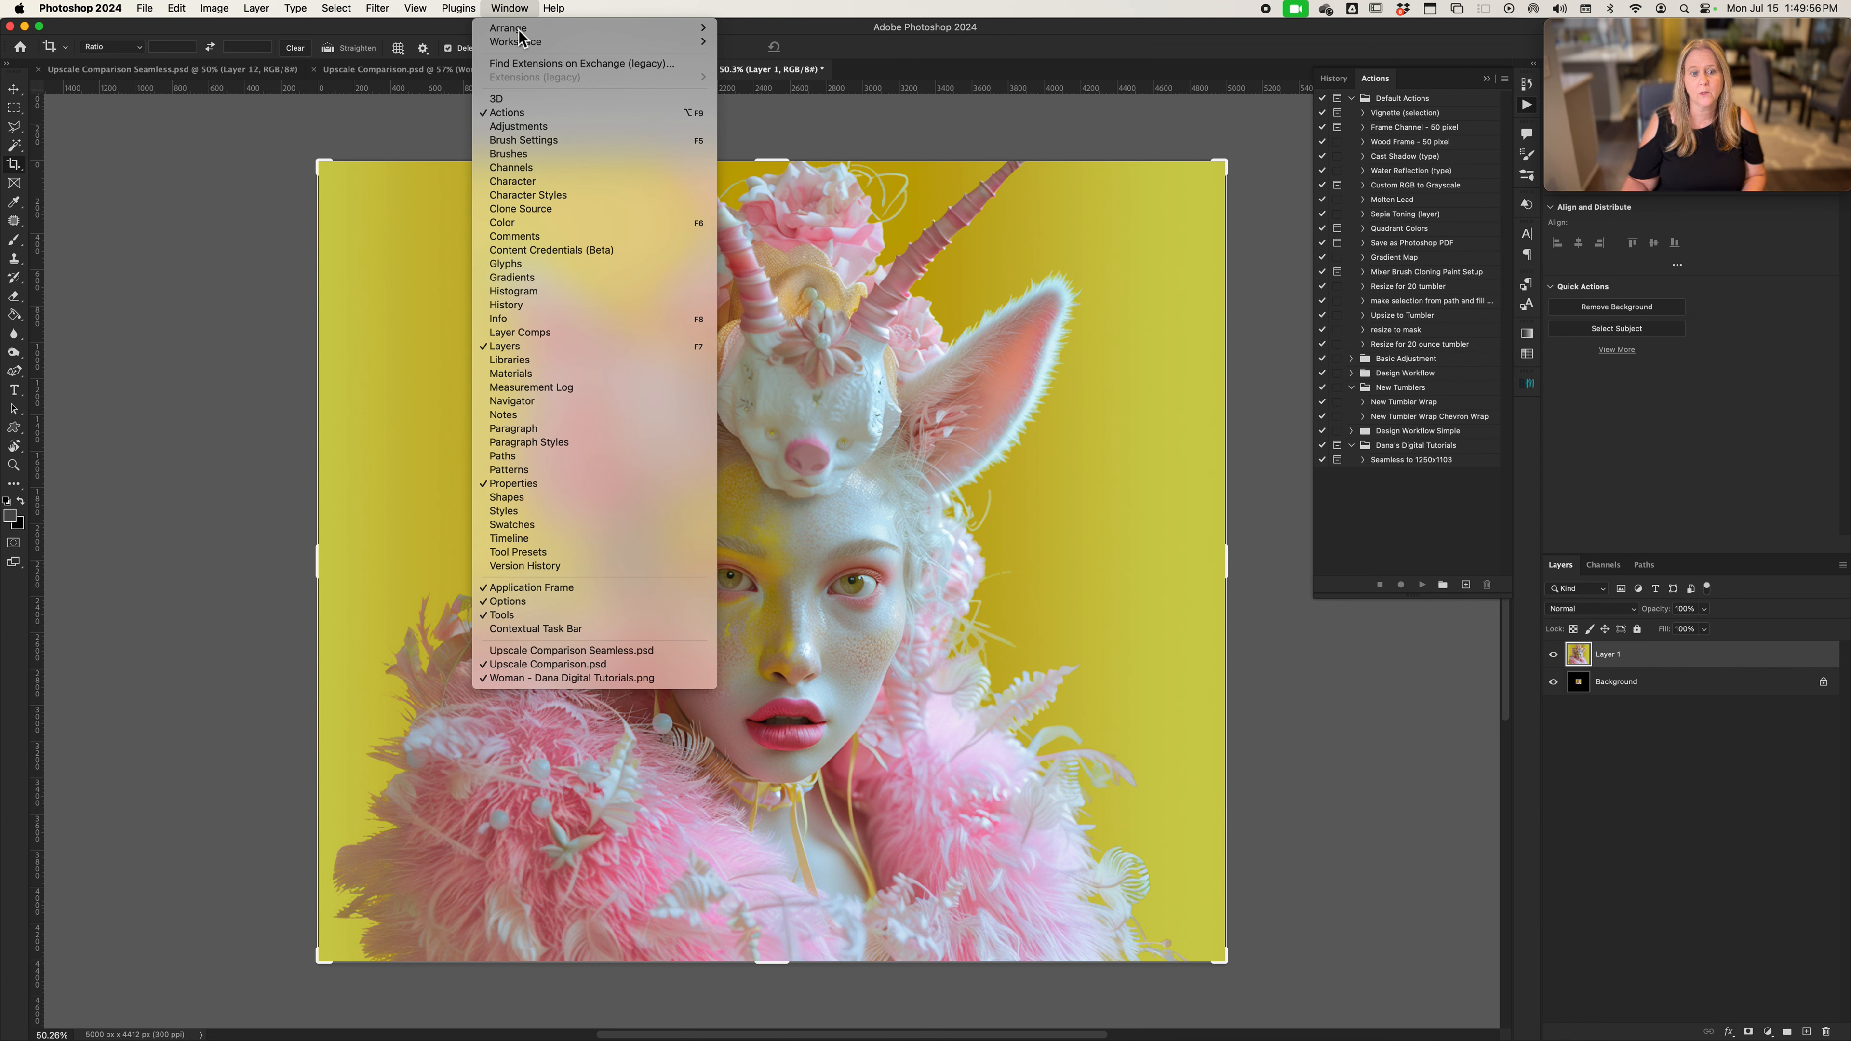
click(572, 306)
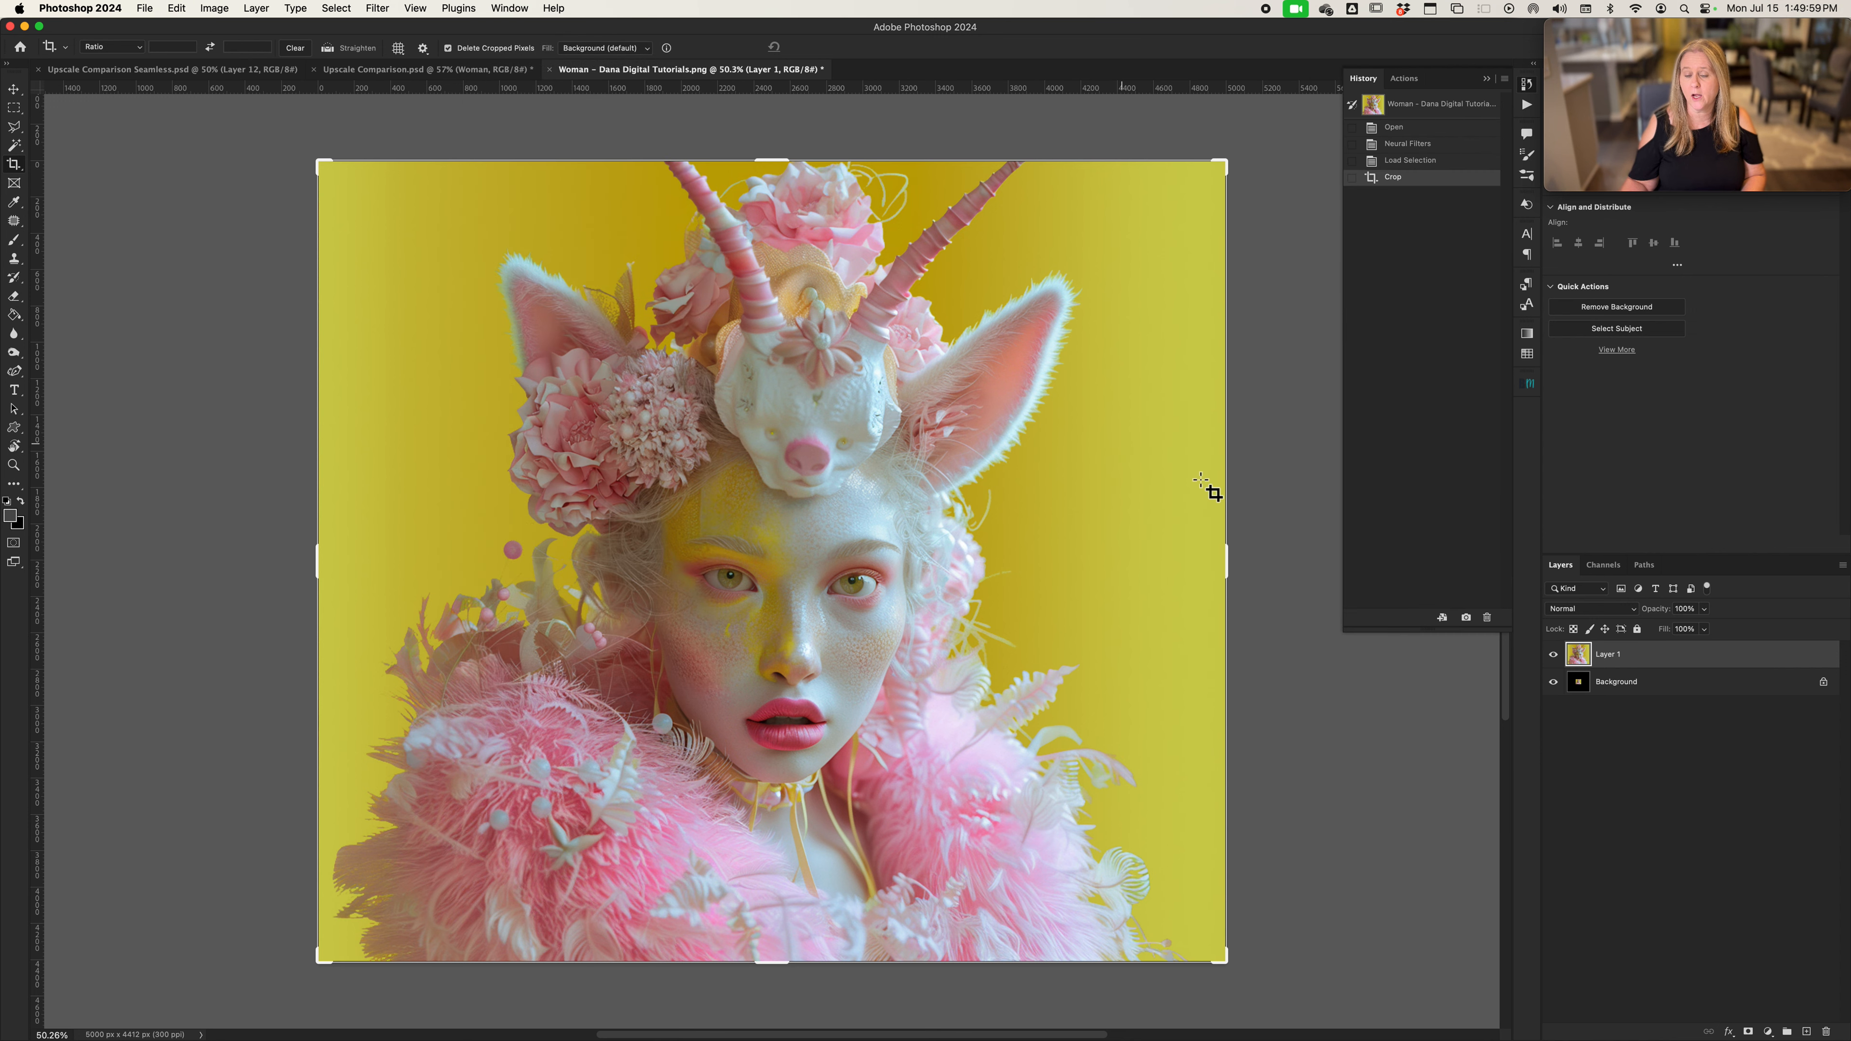
click(1422, 106)
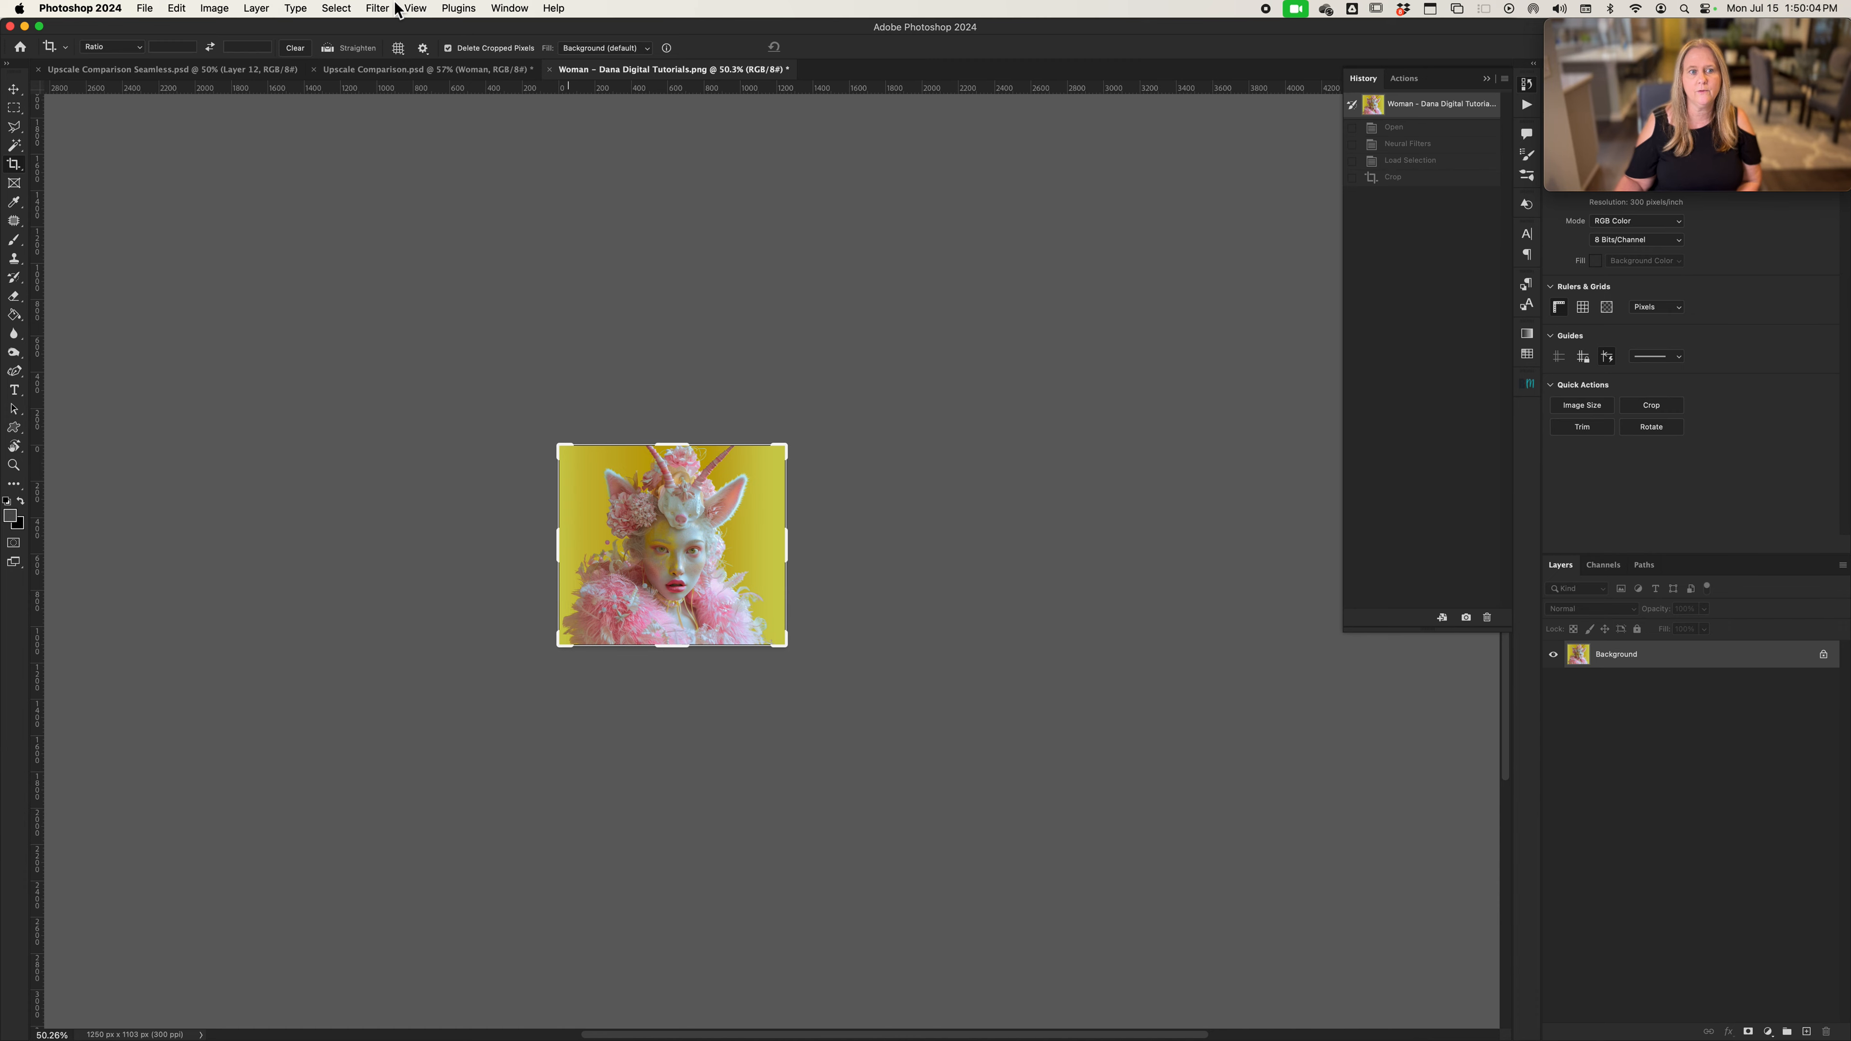
Enable the Super Zoom neural filter on the original woman image and set its zoom to 4x
click(378, 9)
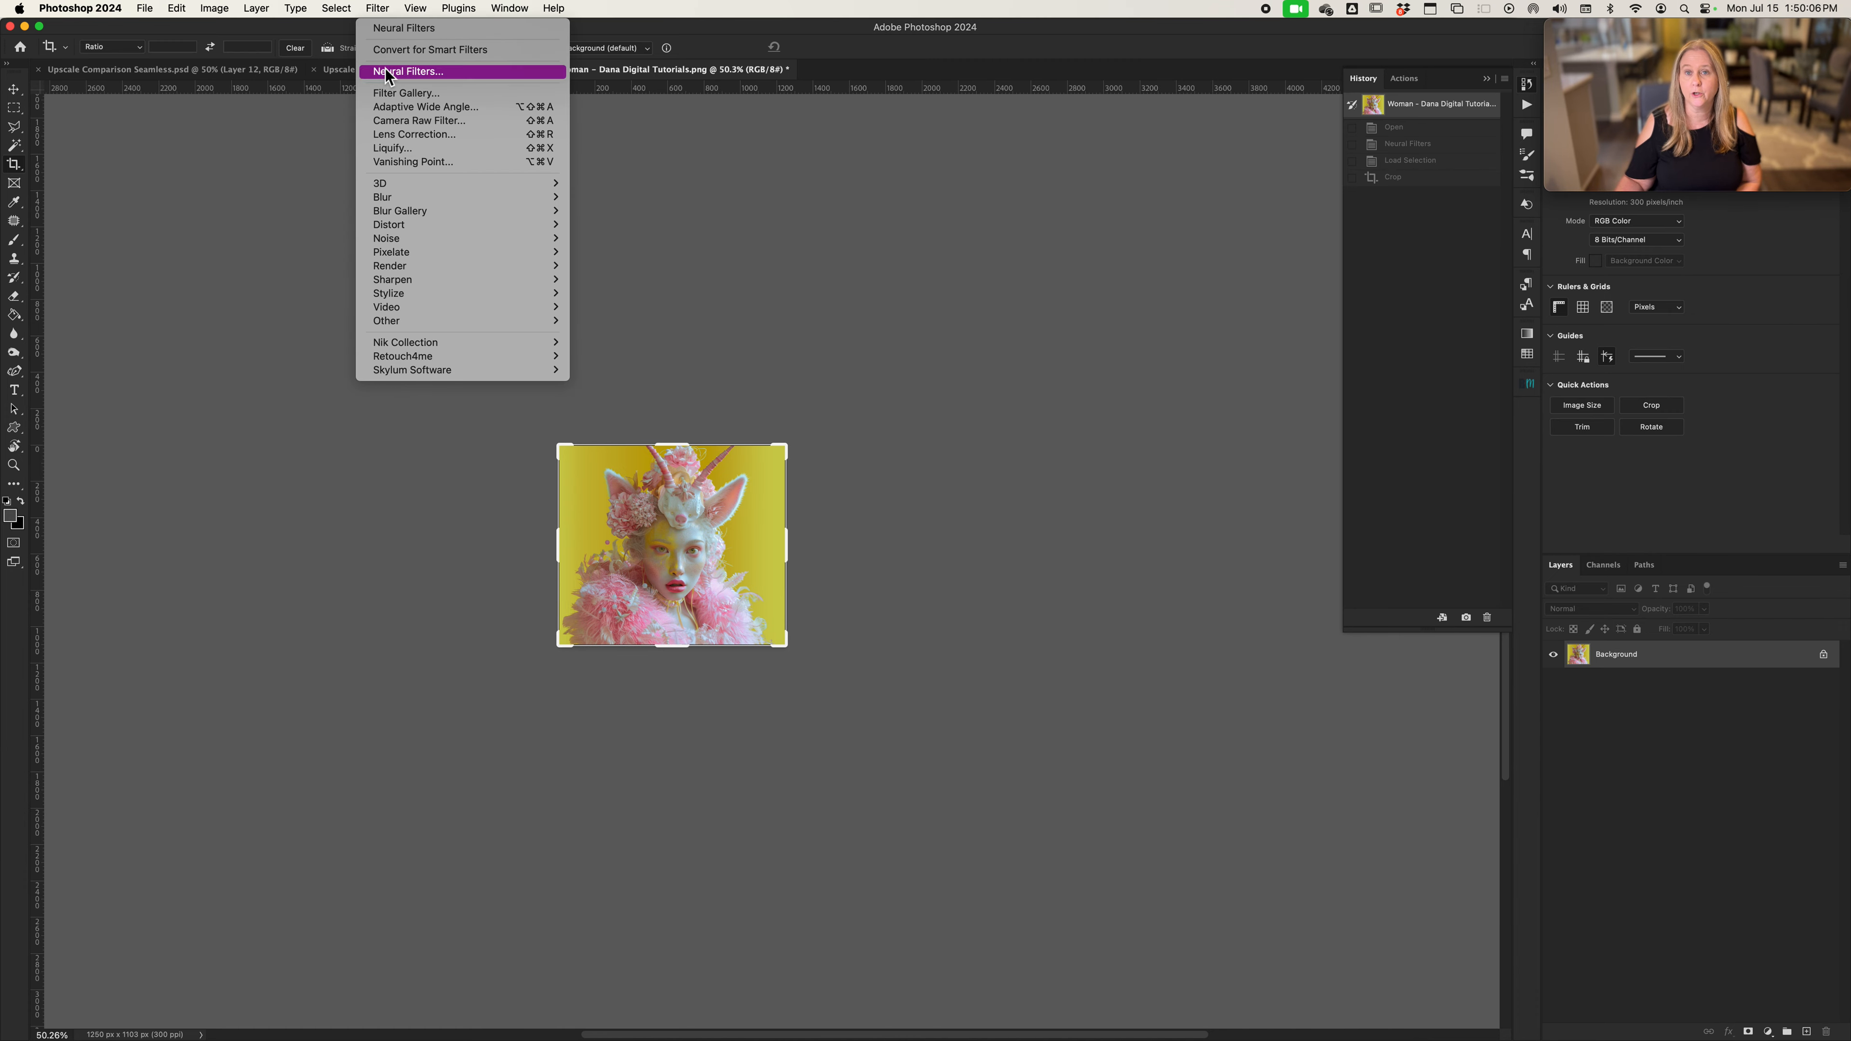
click(409, 71)
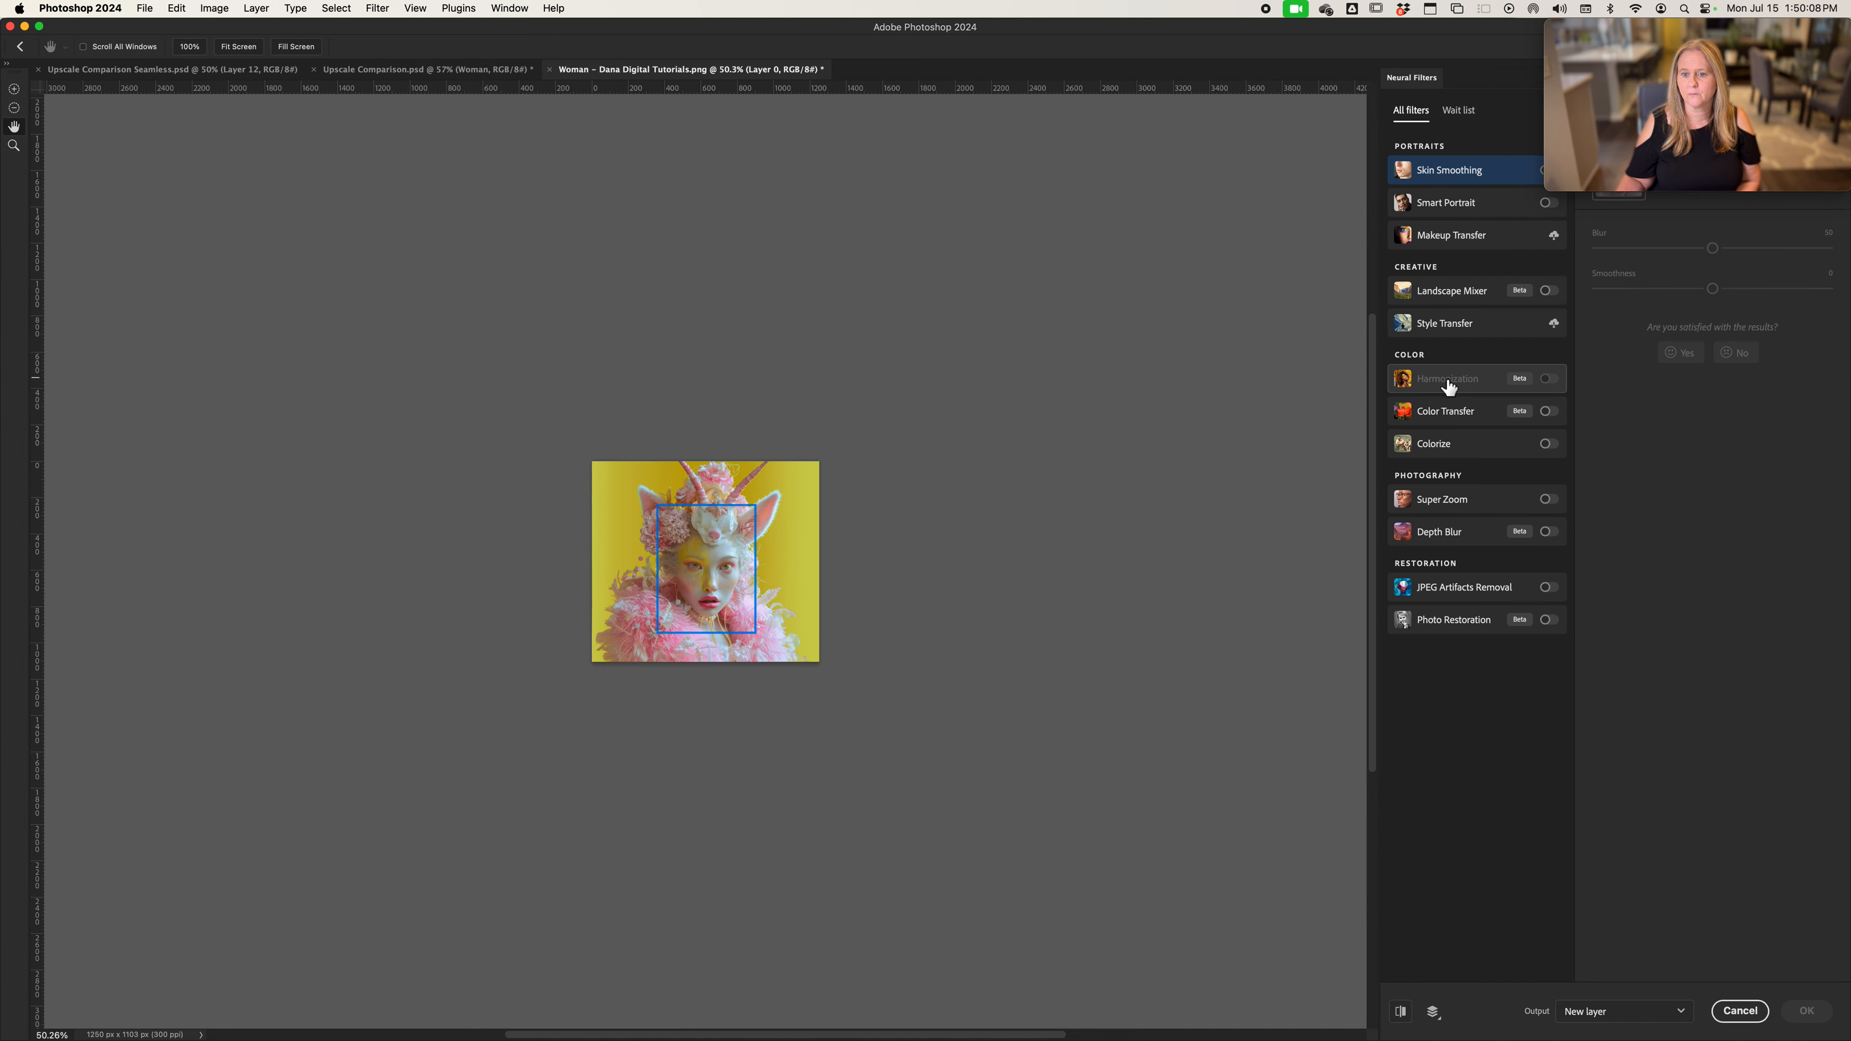
click(1546, 502)
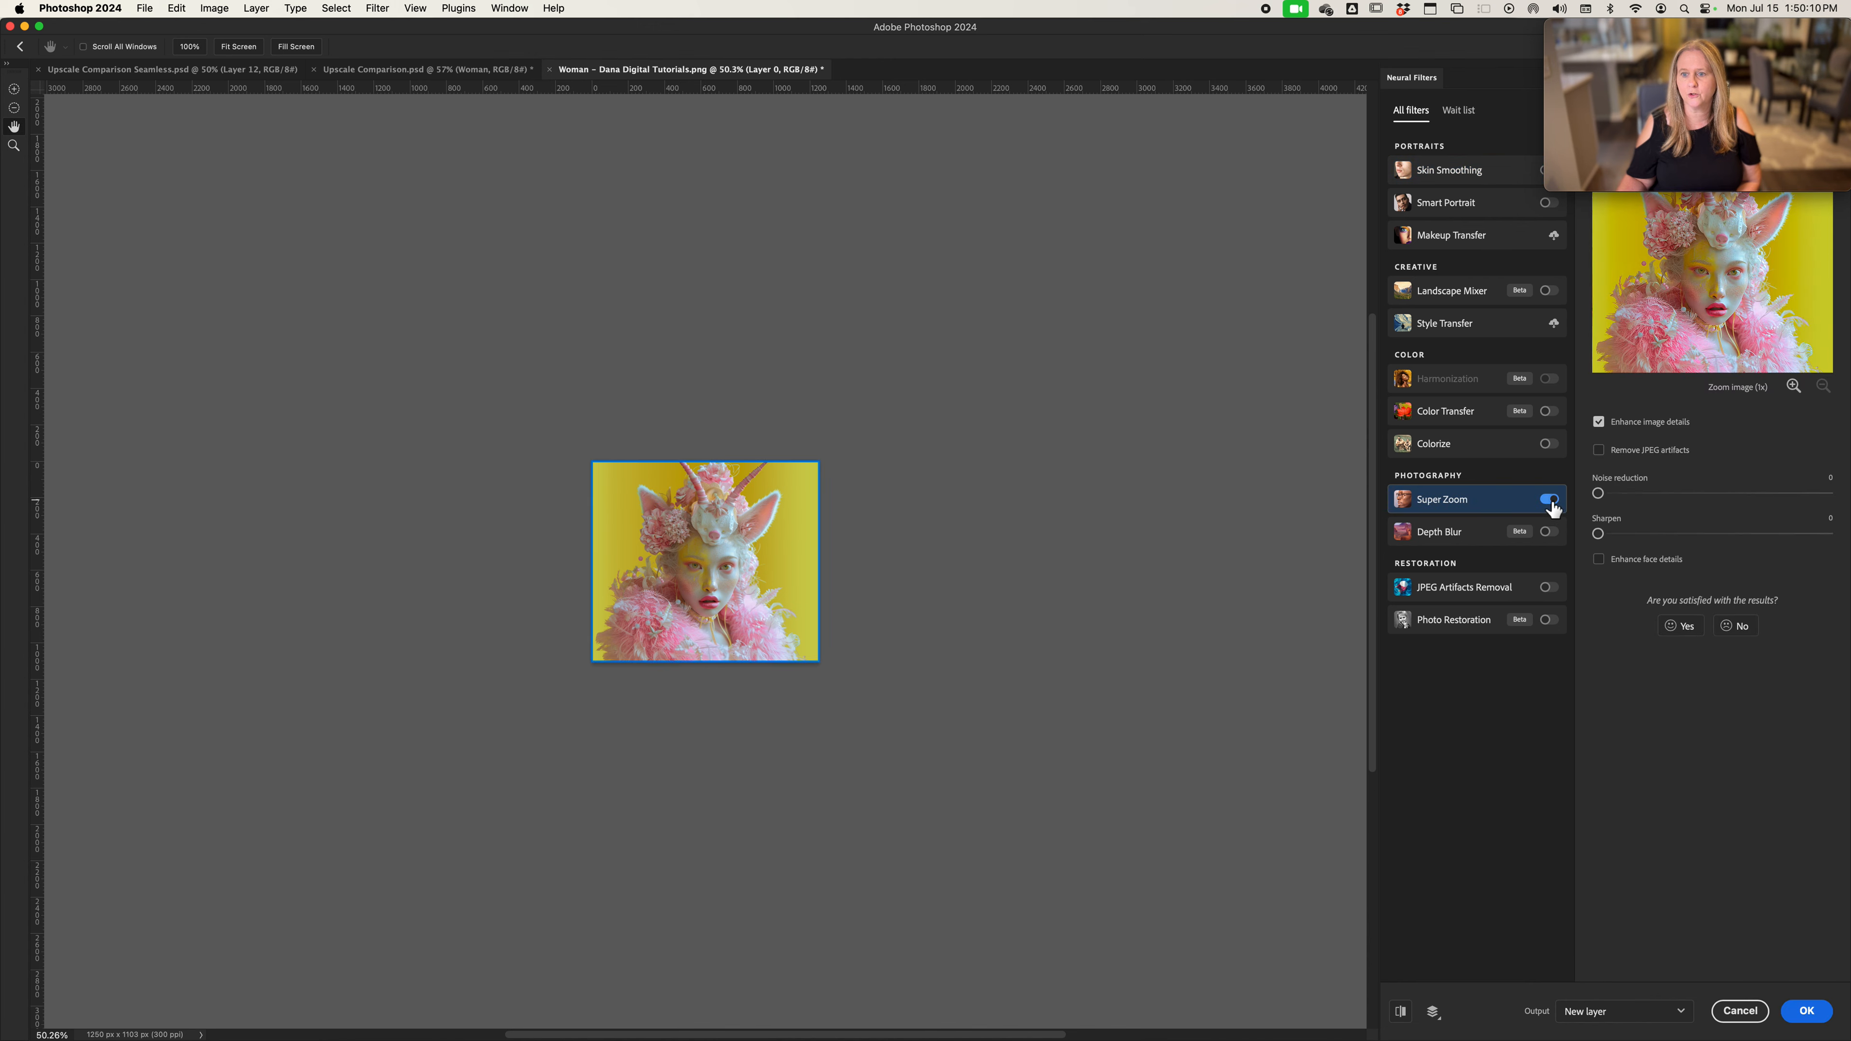
click(1793, 387)
click(1793, 387)
click(1793, 387)
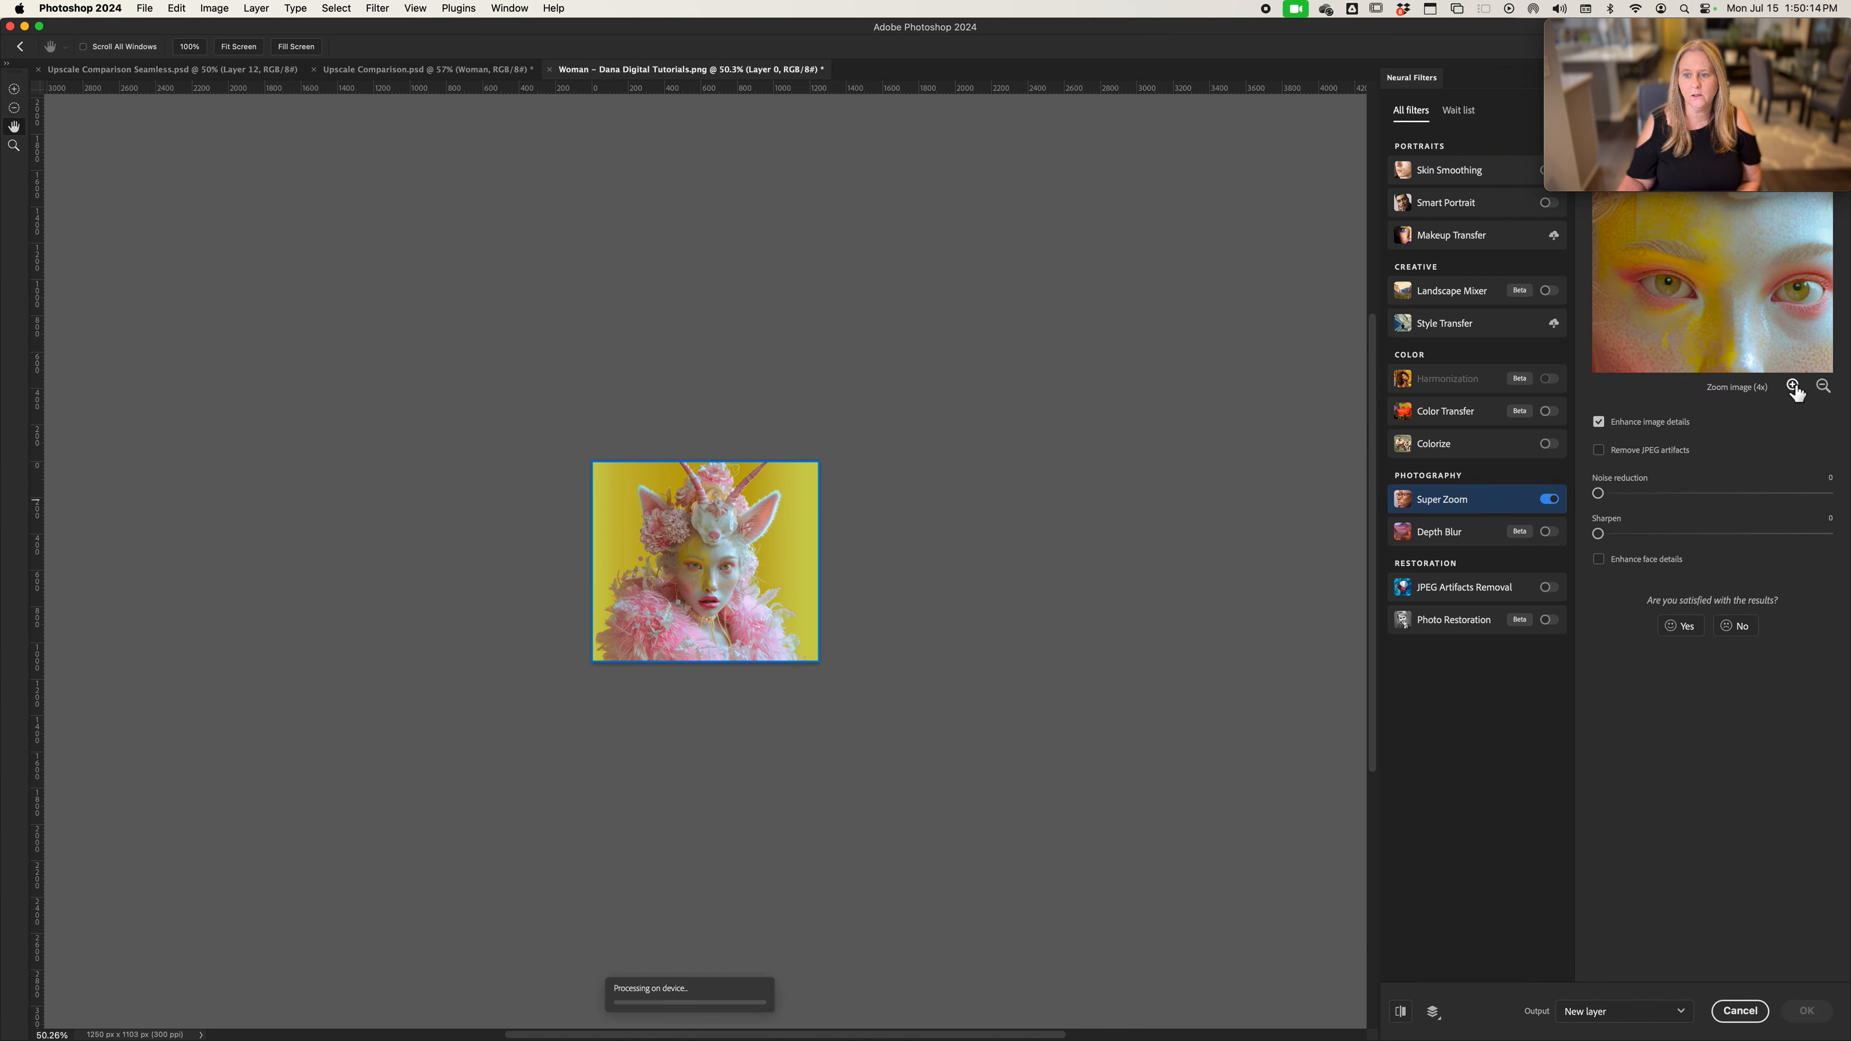
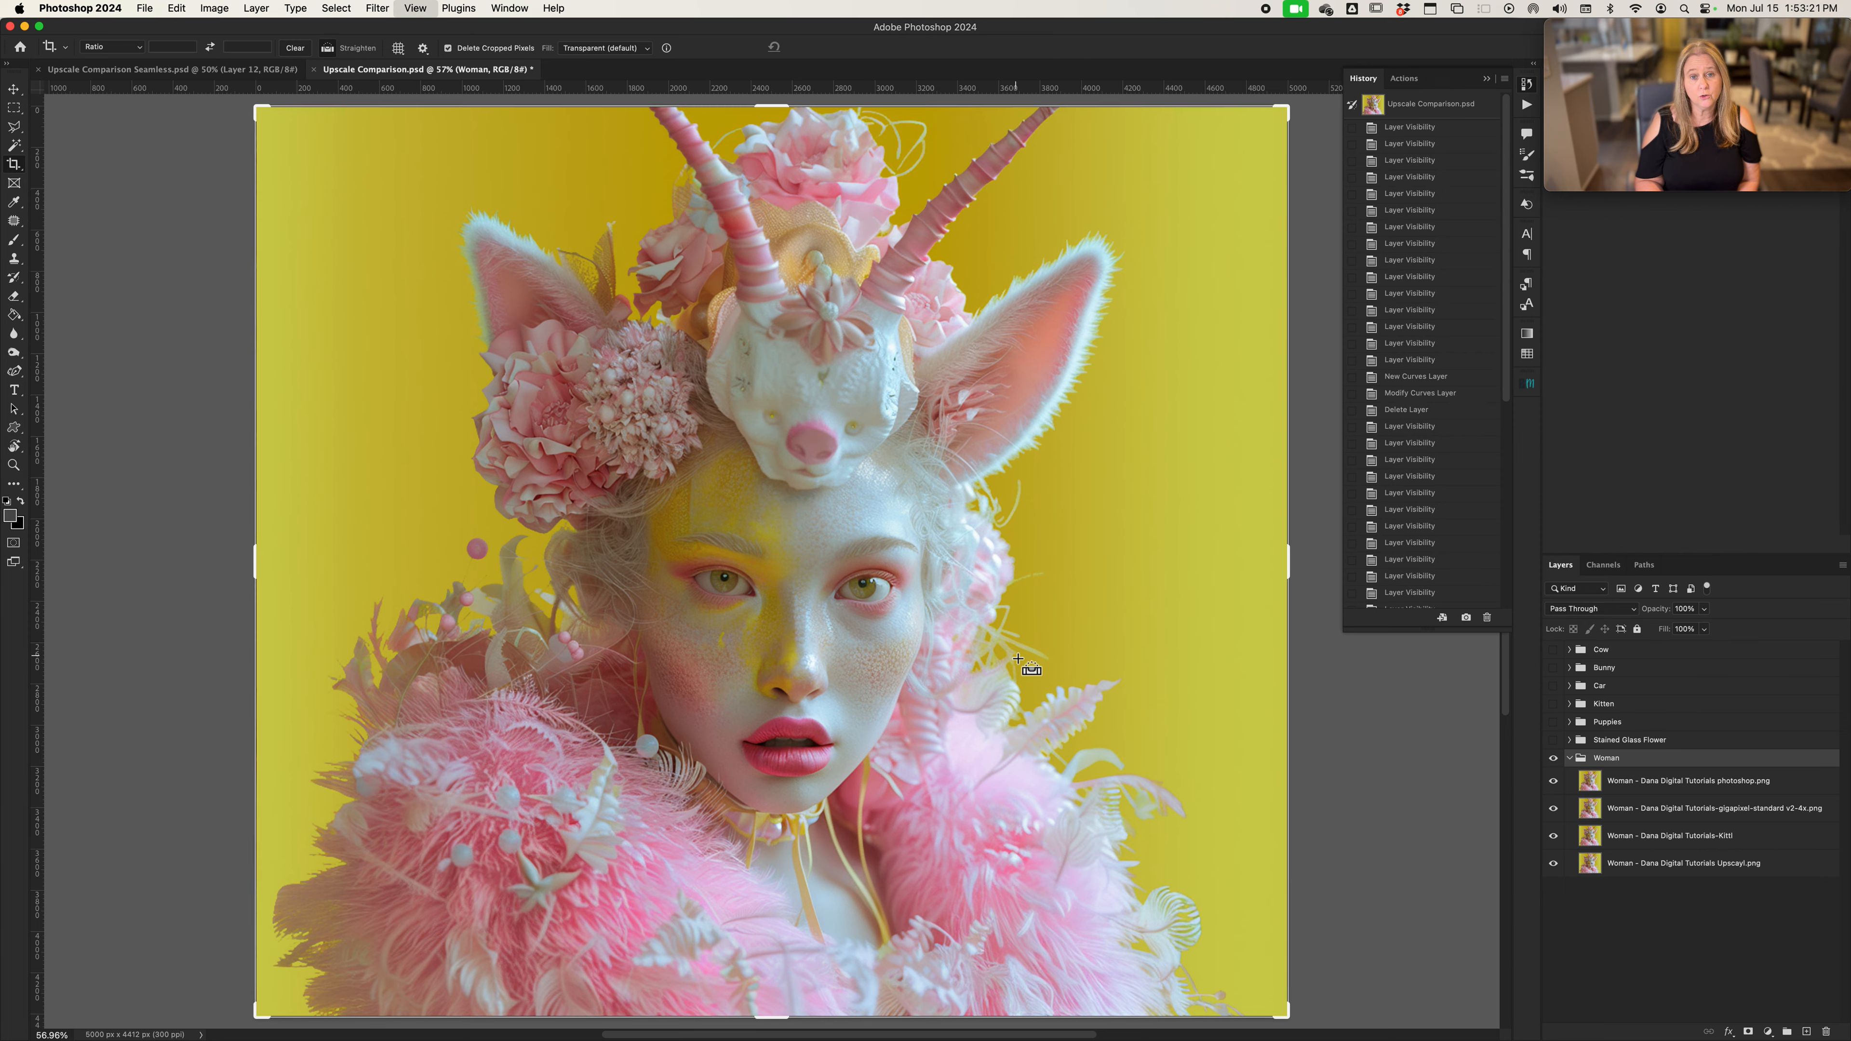
Hide the woman group's Photoshop version and compare its Gigapixel version with the Kittl version at 100% zoom
key(super+1)
scroll(1021, 660, down, 3)
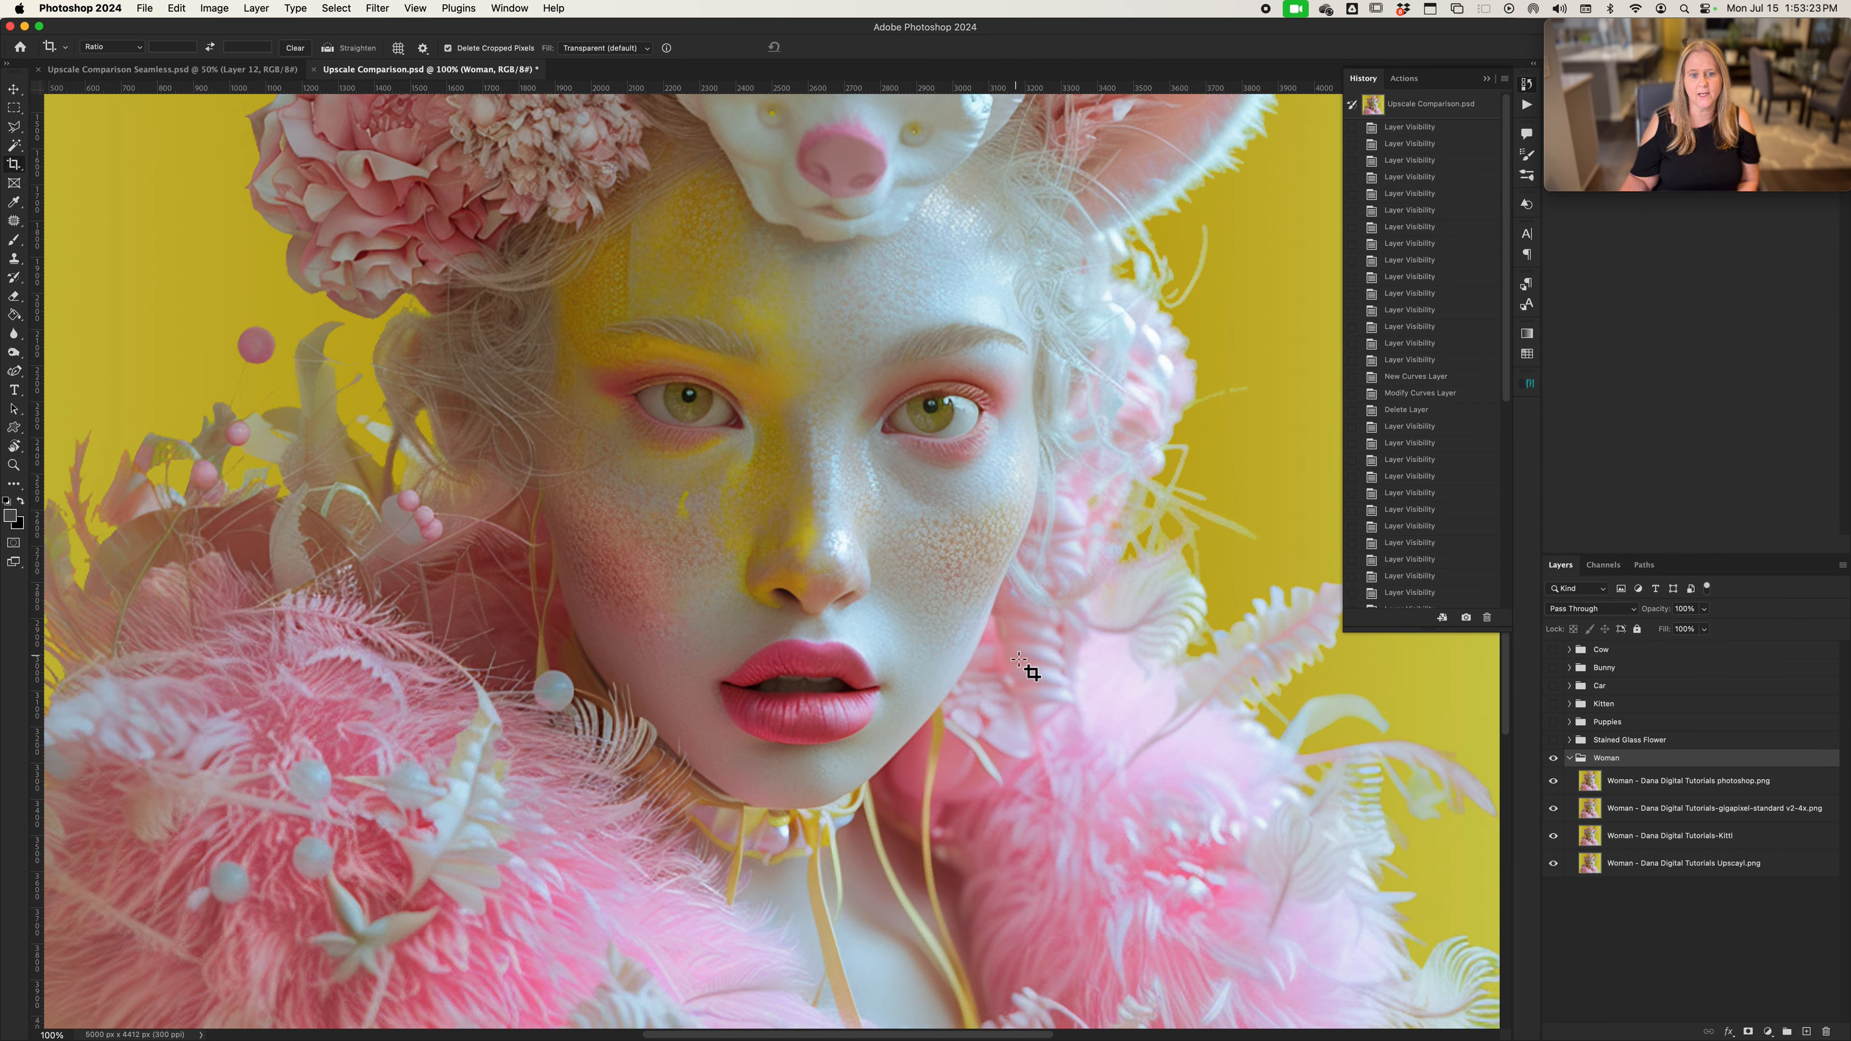
click(1553, 782)
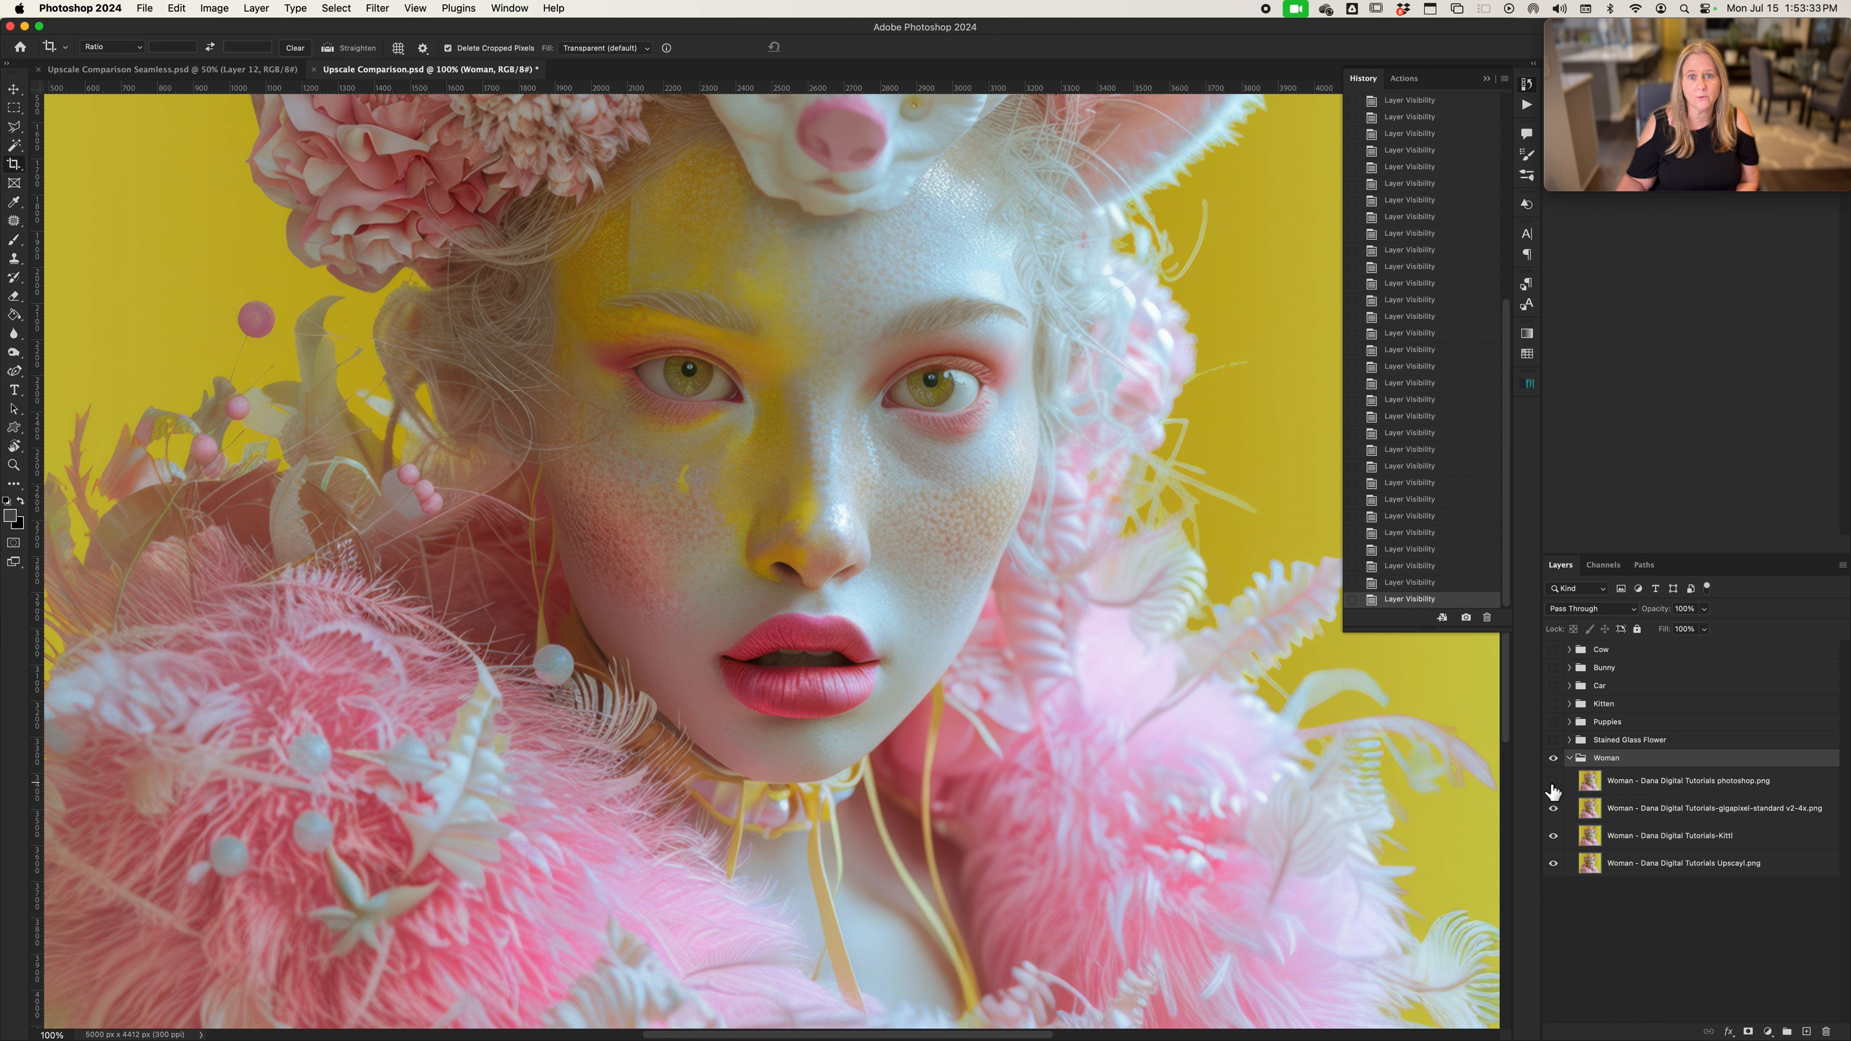
click(1554, 809)
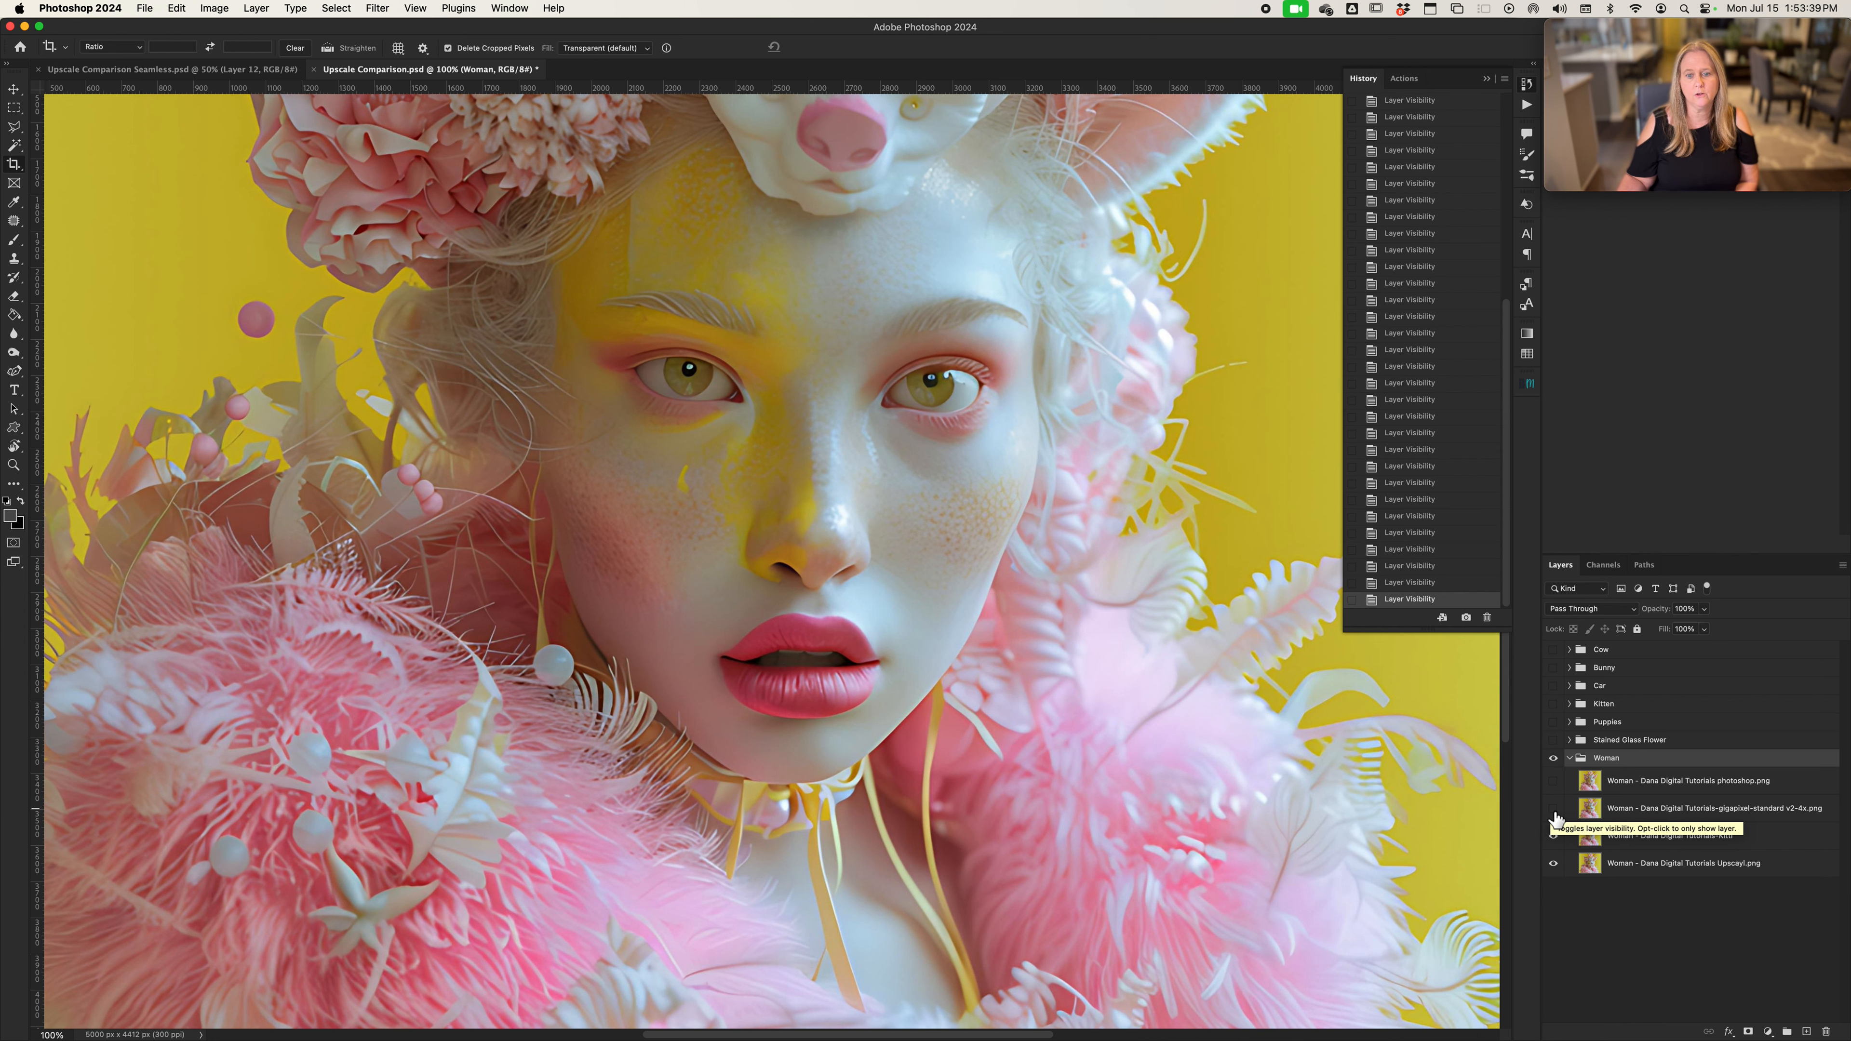
click(1553, 809)
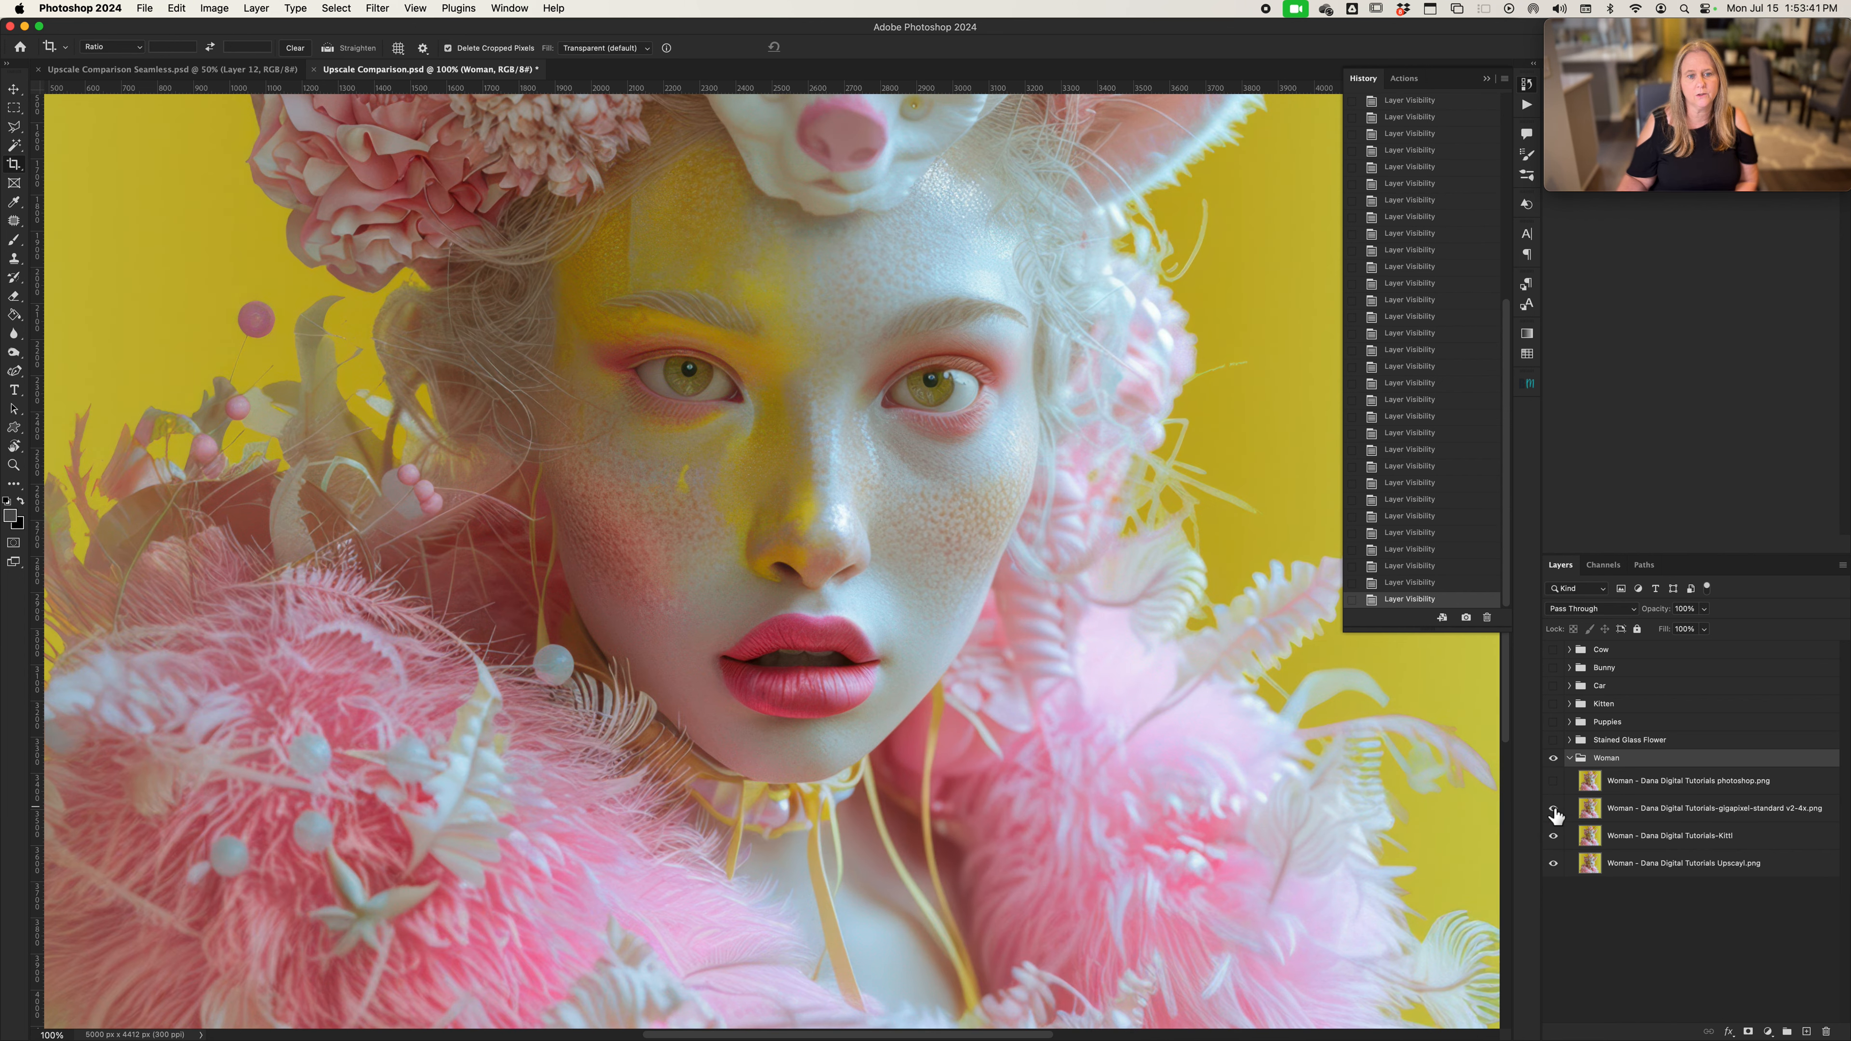
click(1555, 809)
click(1555, 809)
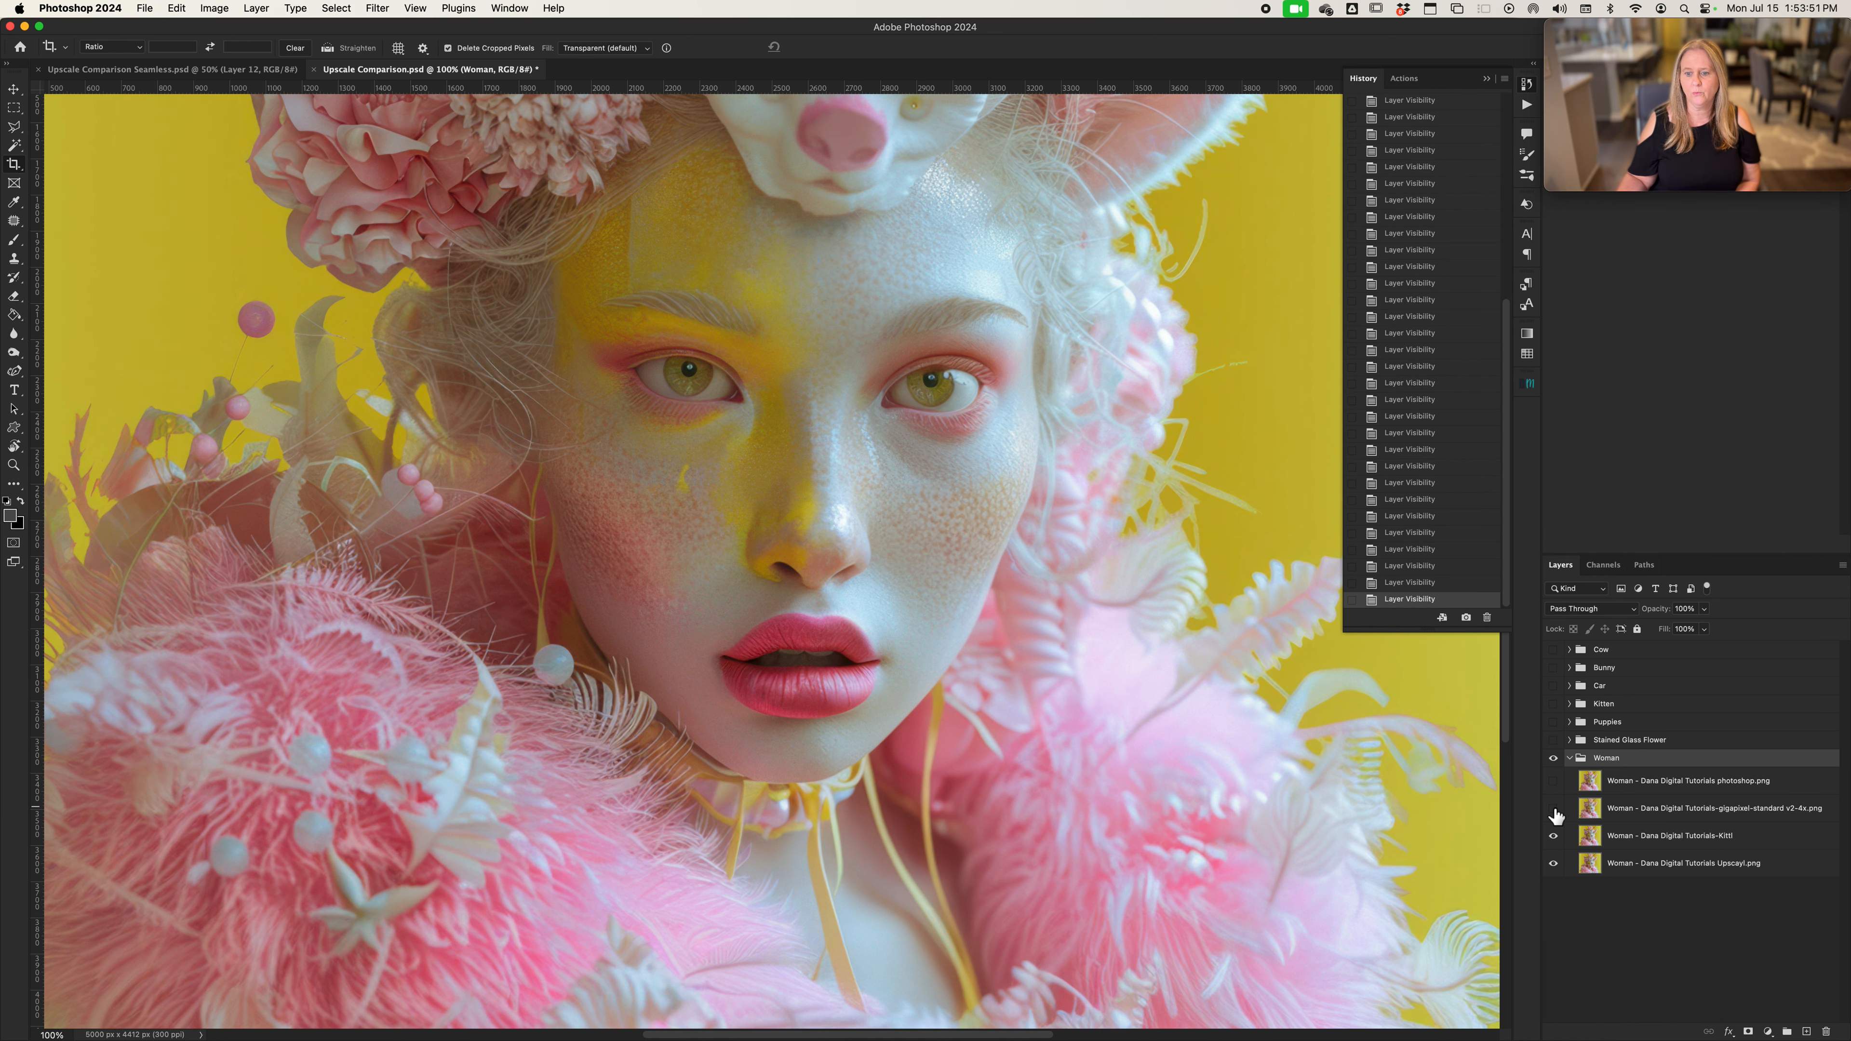
click(1554, 809)
Hide the woman's Kittl version and compare the Gigapixel and Photoshop versions individually against the Upscayl version
click(1555, 836)
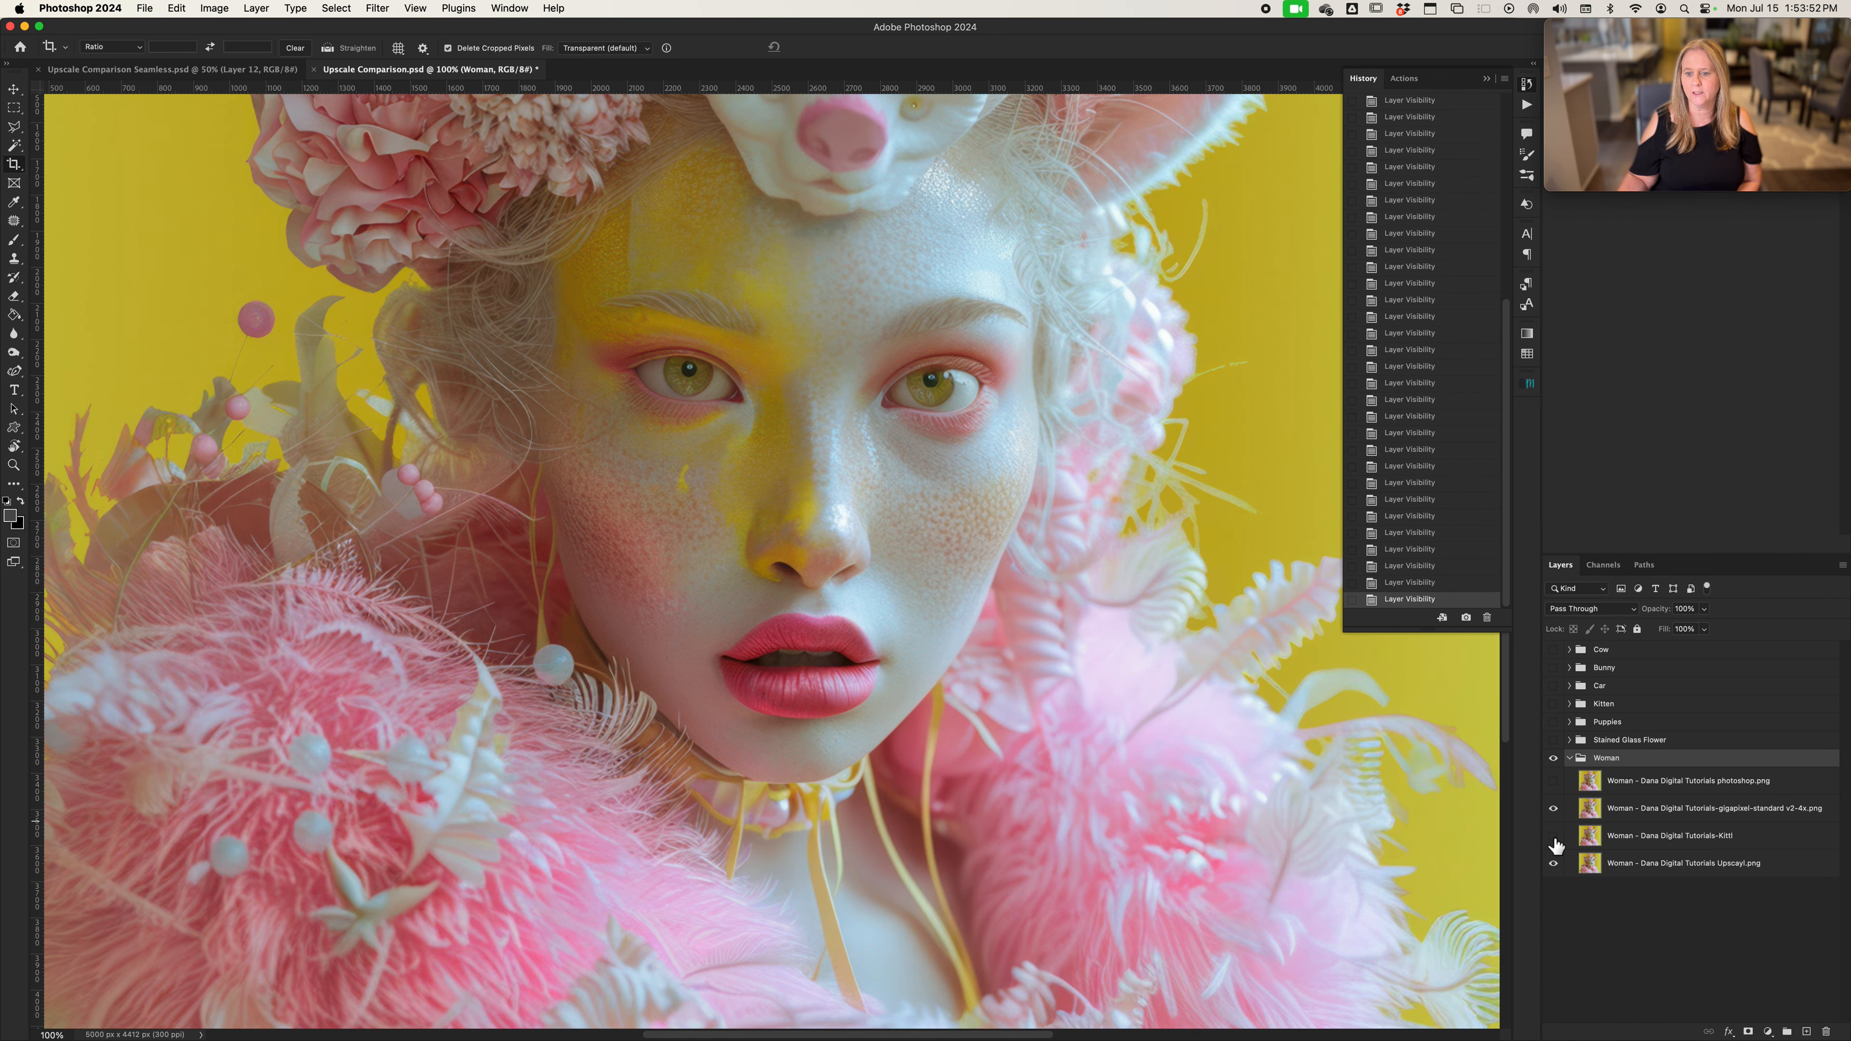
click(1554, 809)
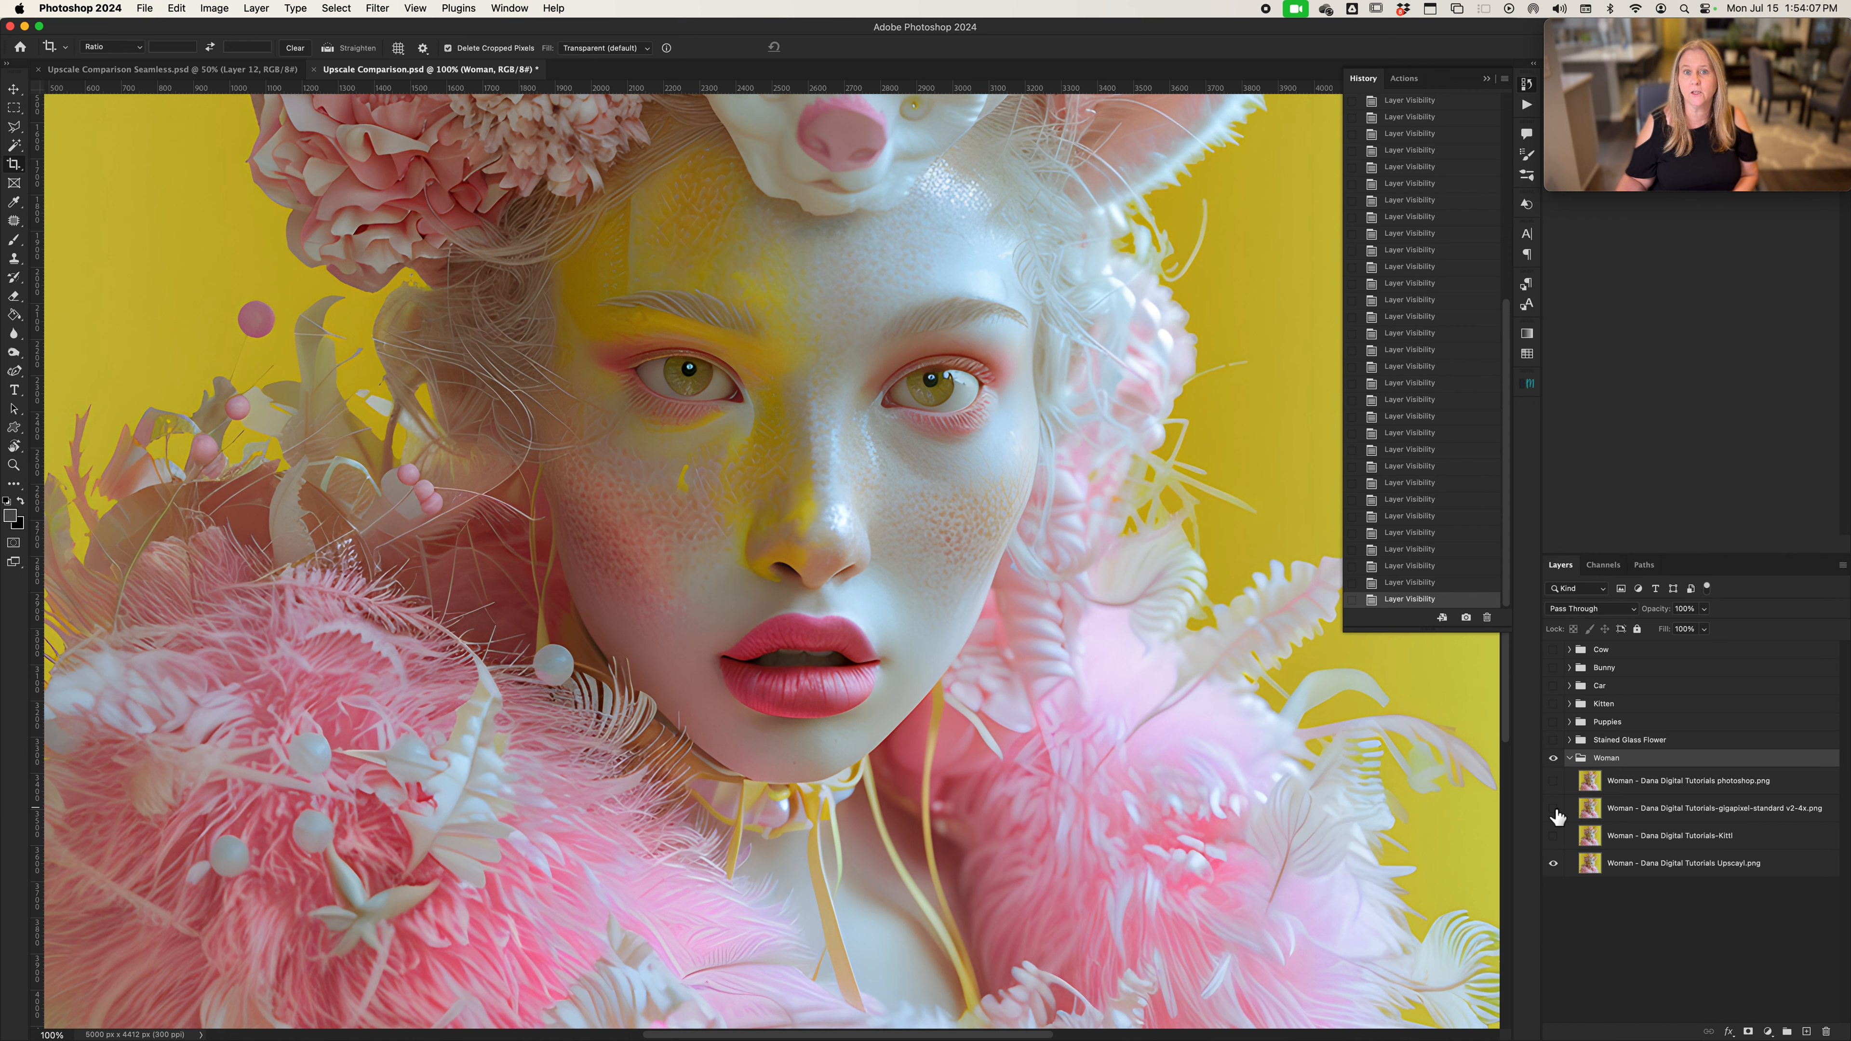
click(1554, 809)
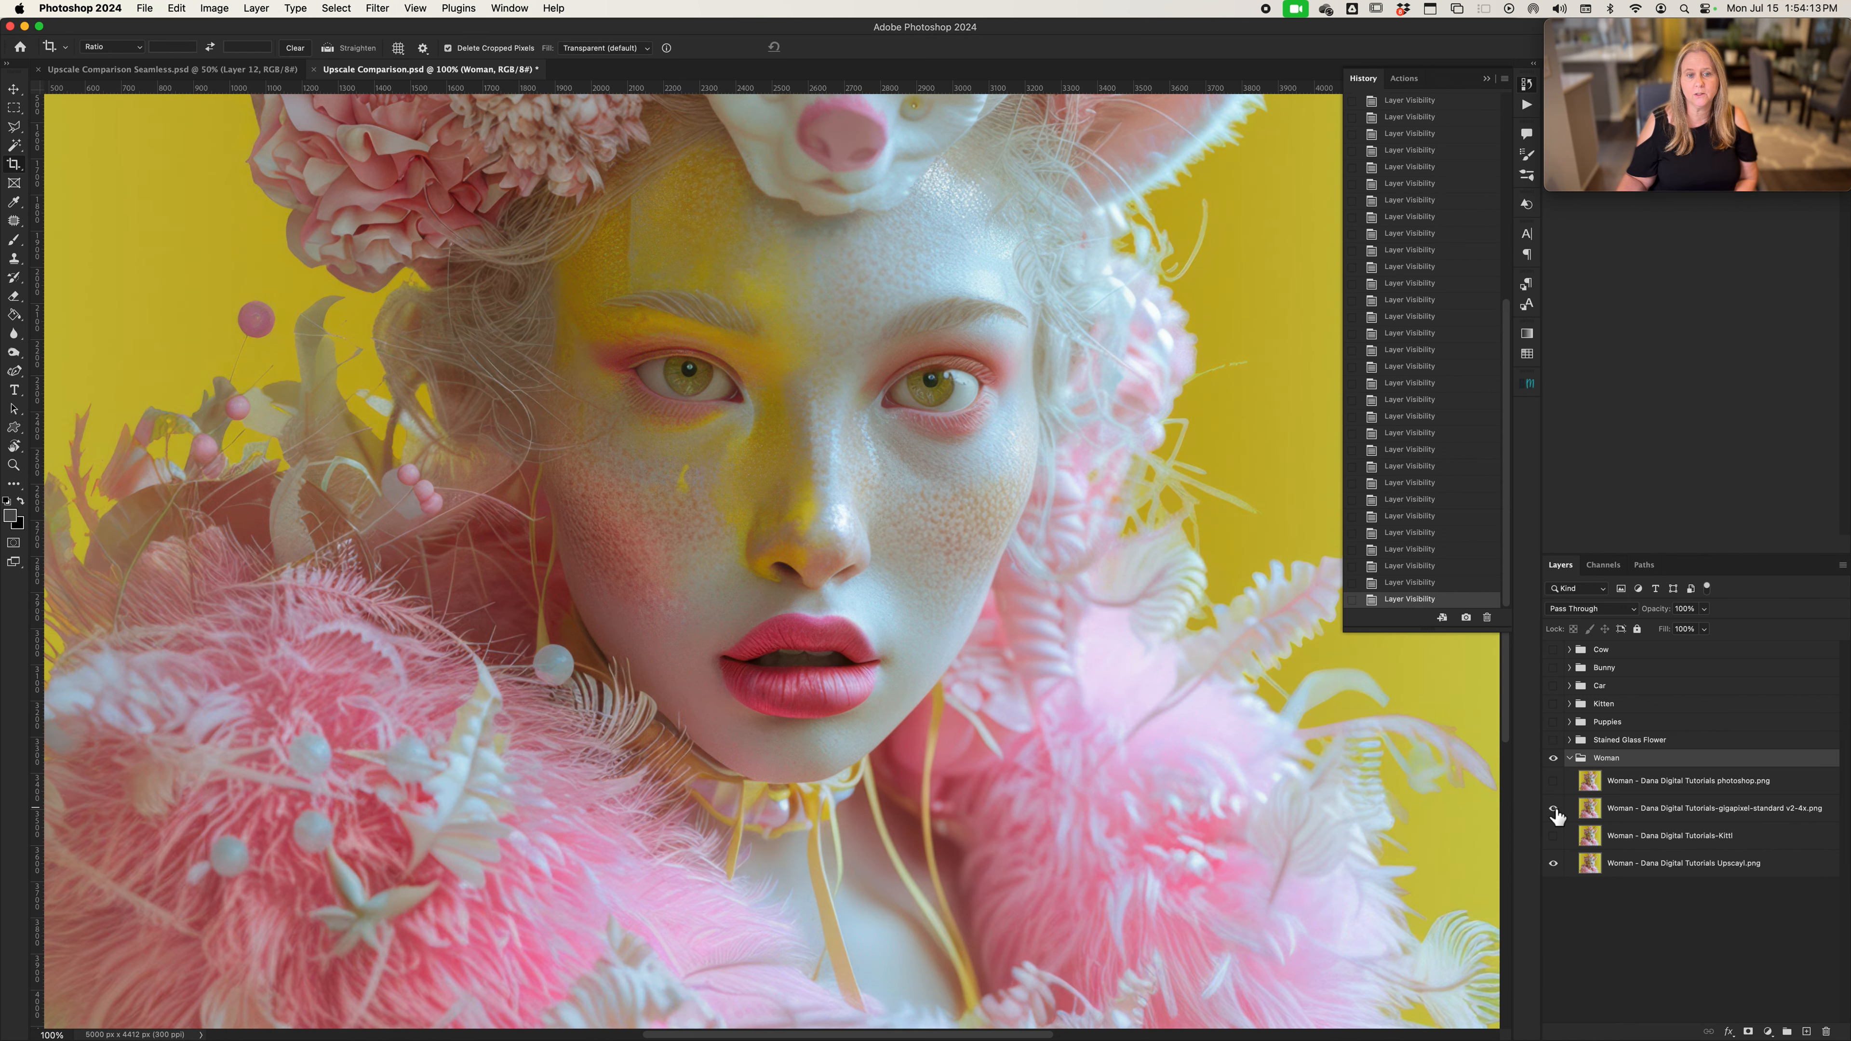
click(1554, 809)
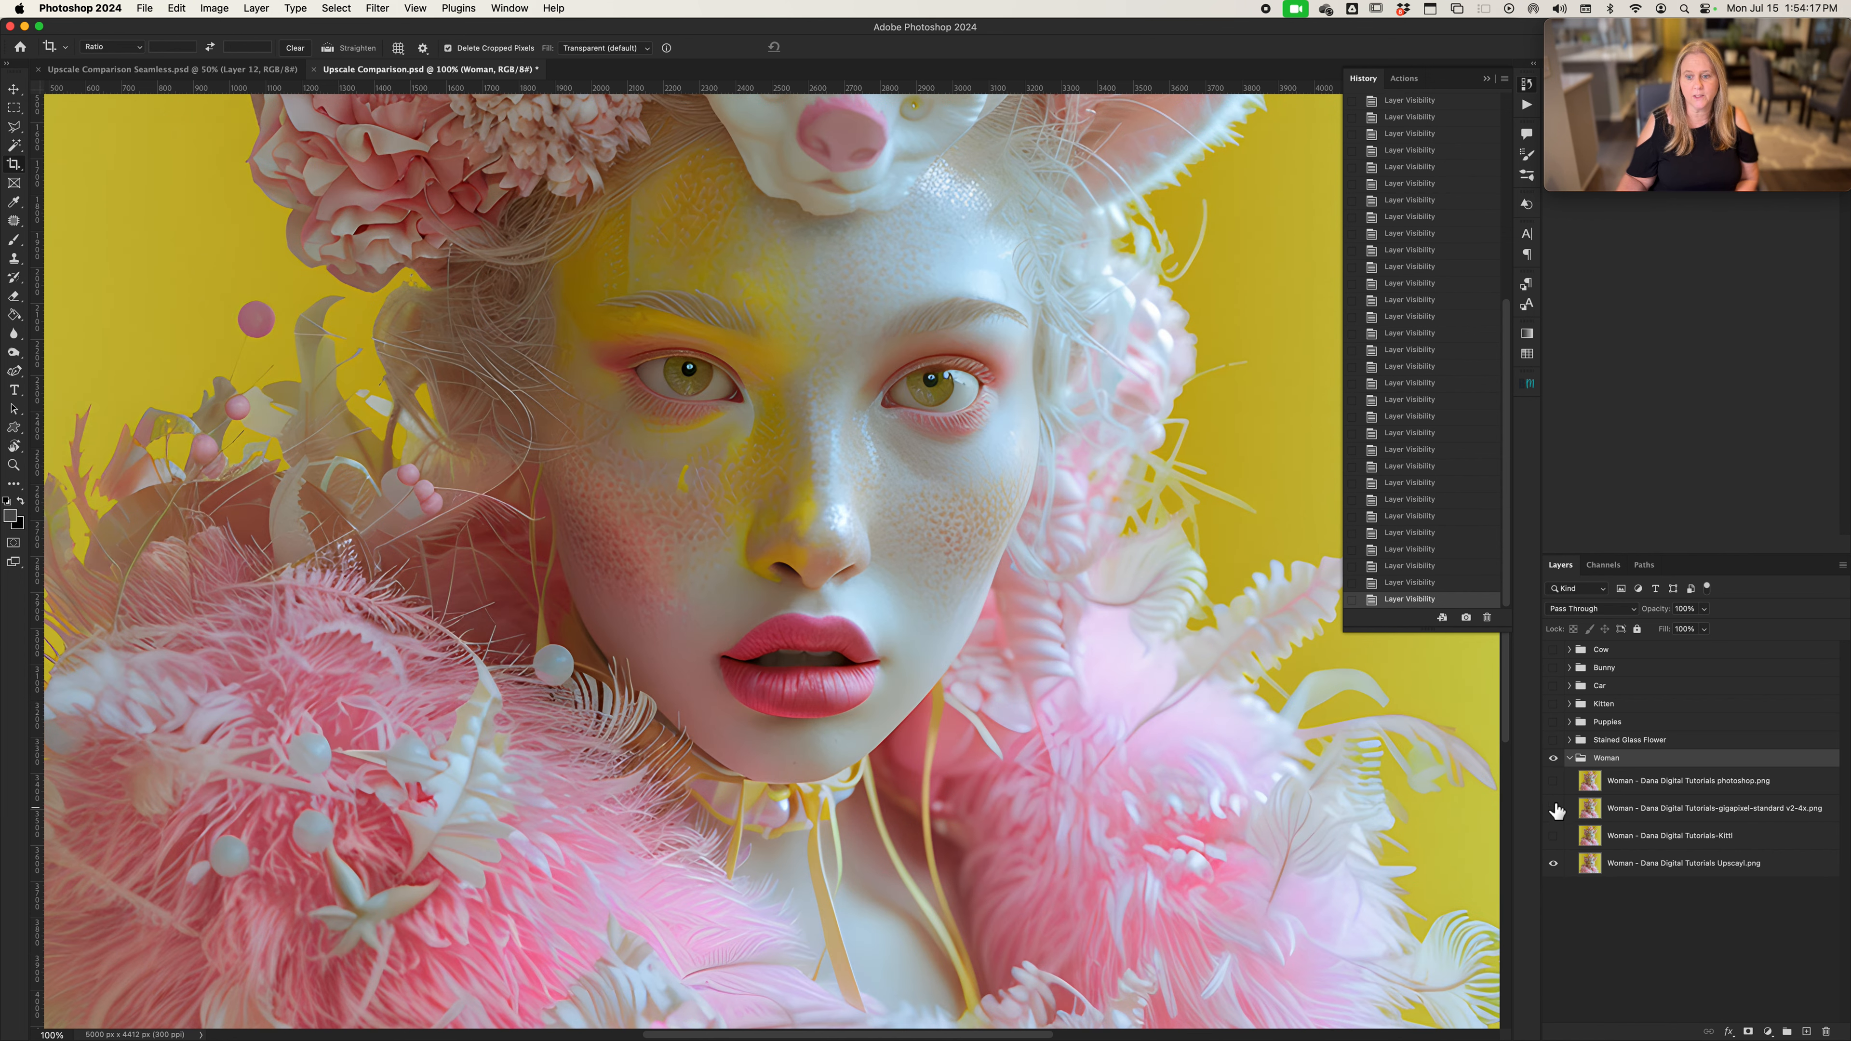
click(1553, 781)
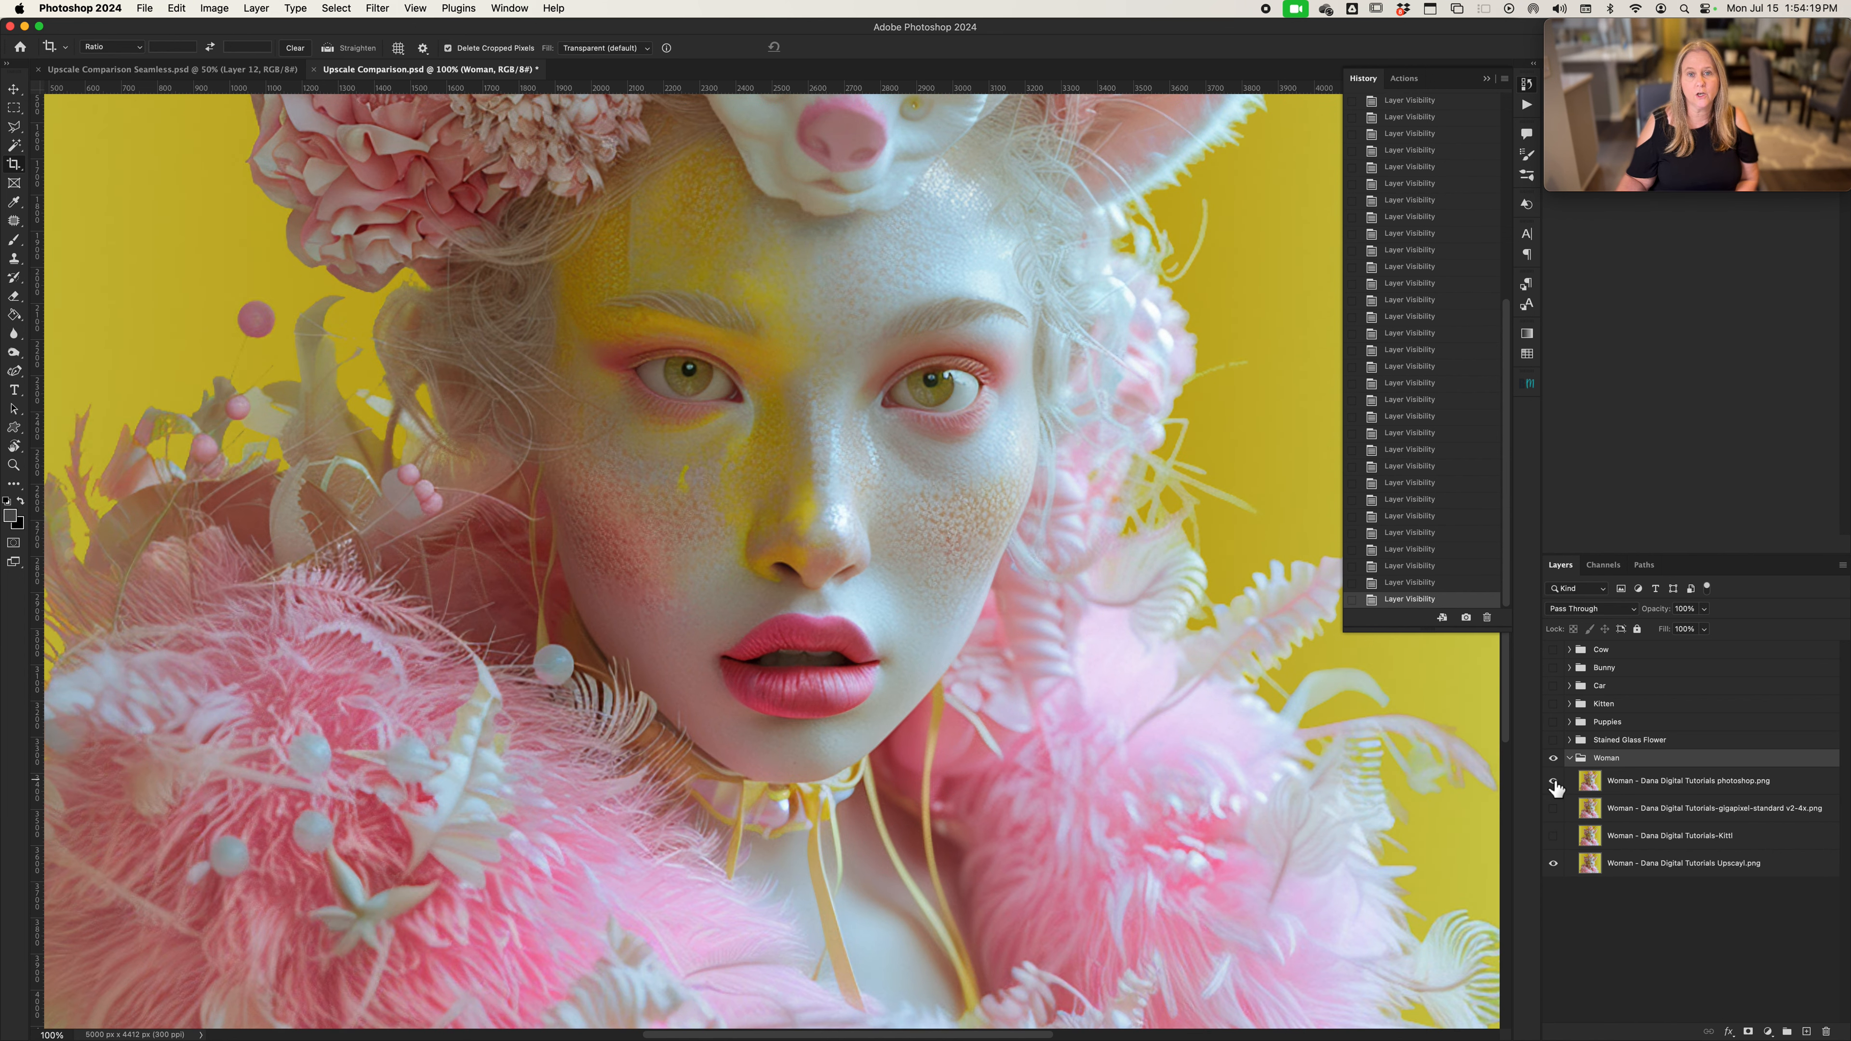
click(1553, 781)
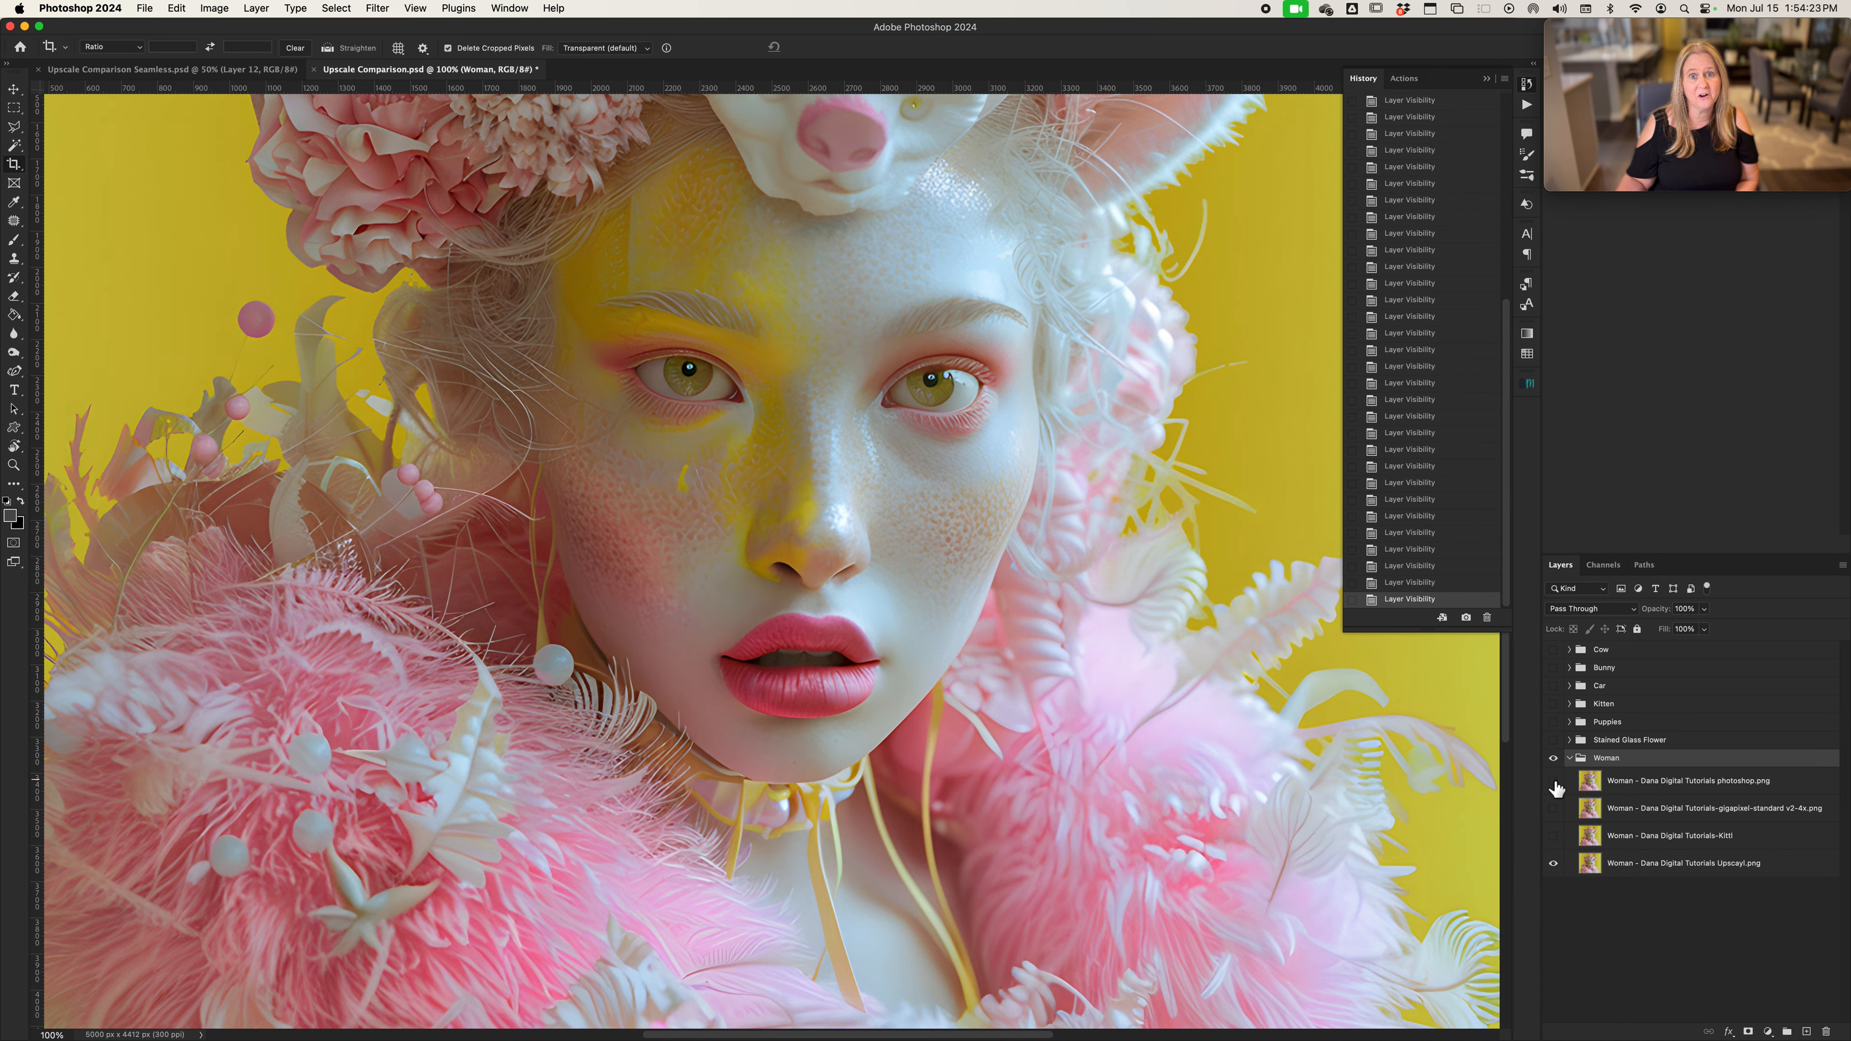
Show the Stained Glass Flower group and view the sunflower's lower petals and leaves at 100% zoom
click(1553, 740)
scroll(1069, 765, right, 2)
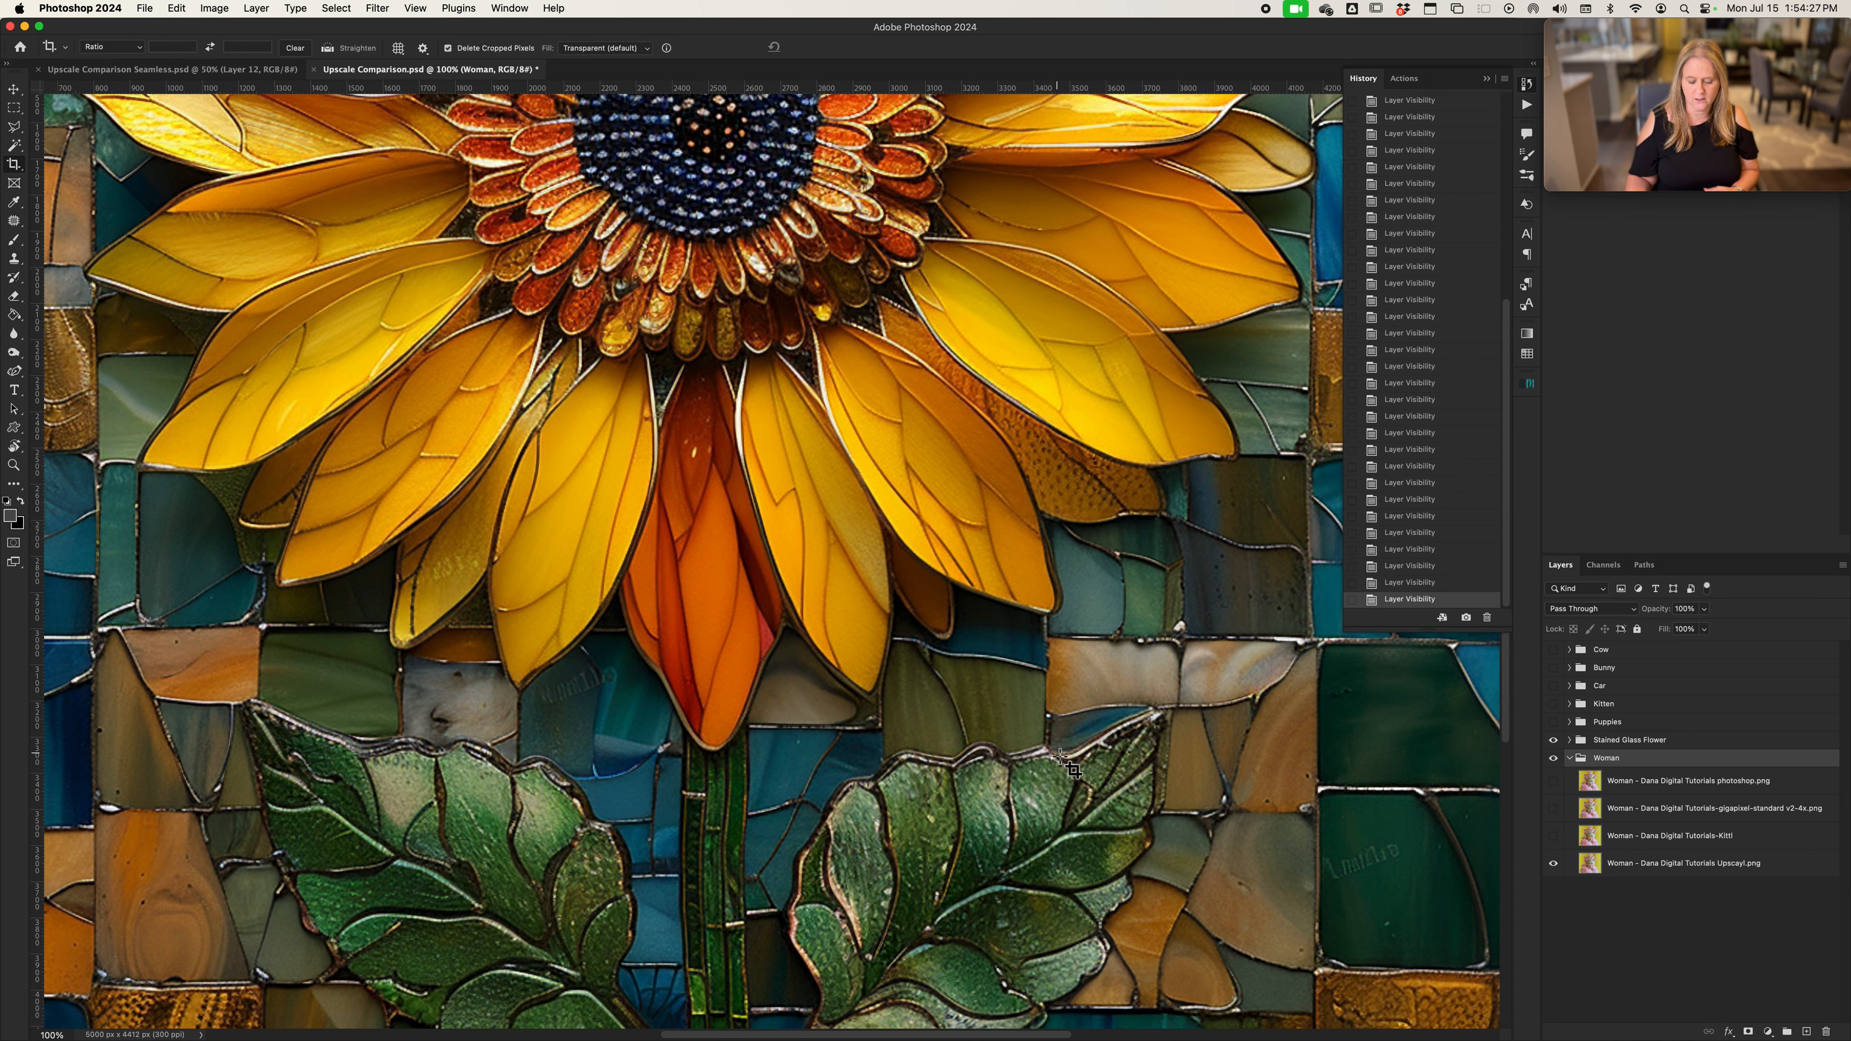
key(super+0)
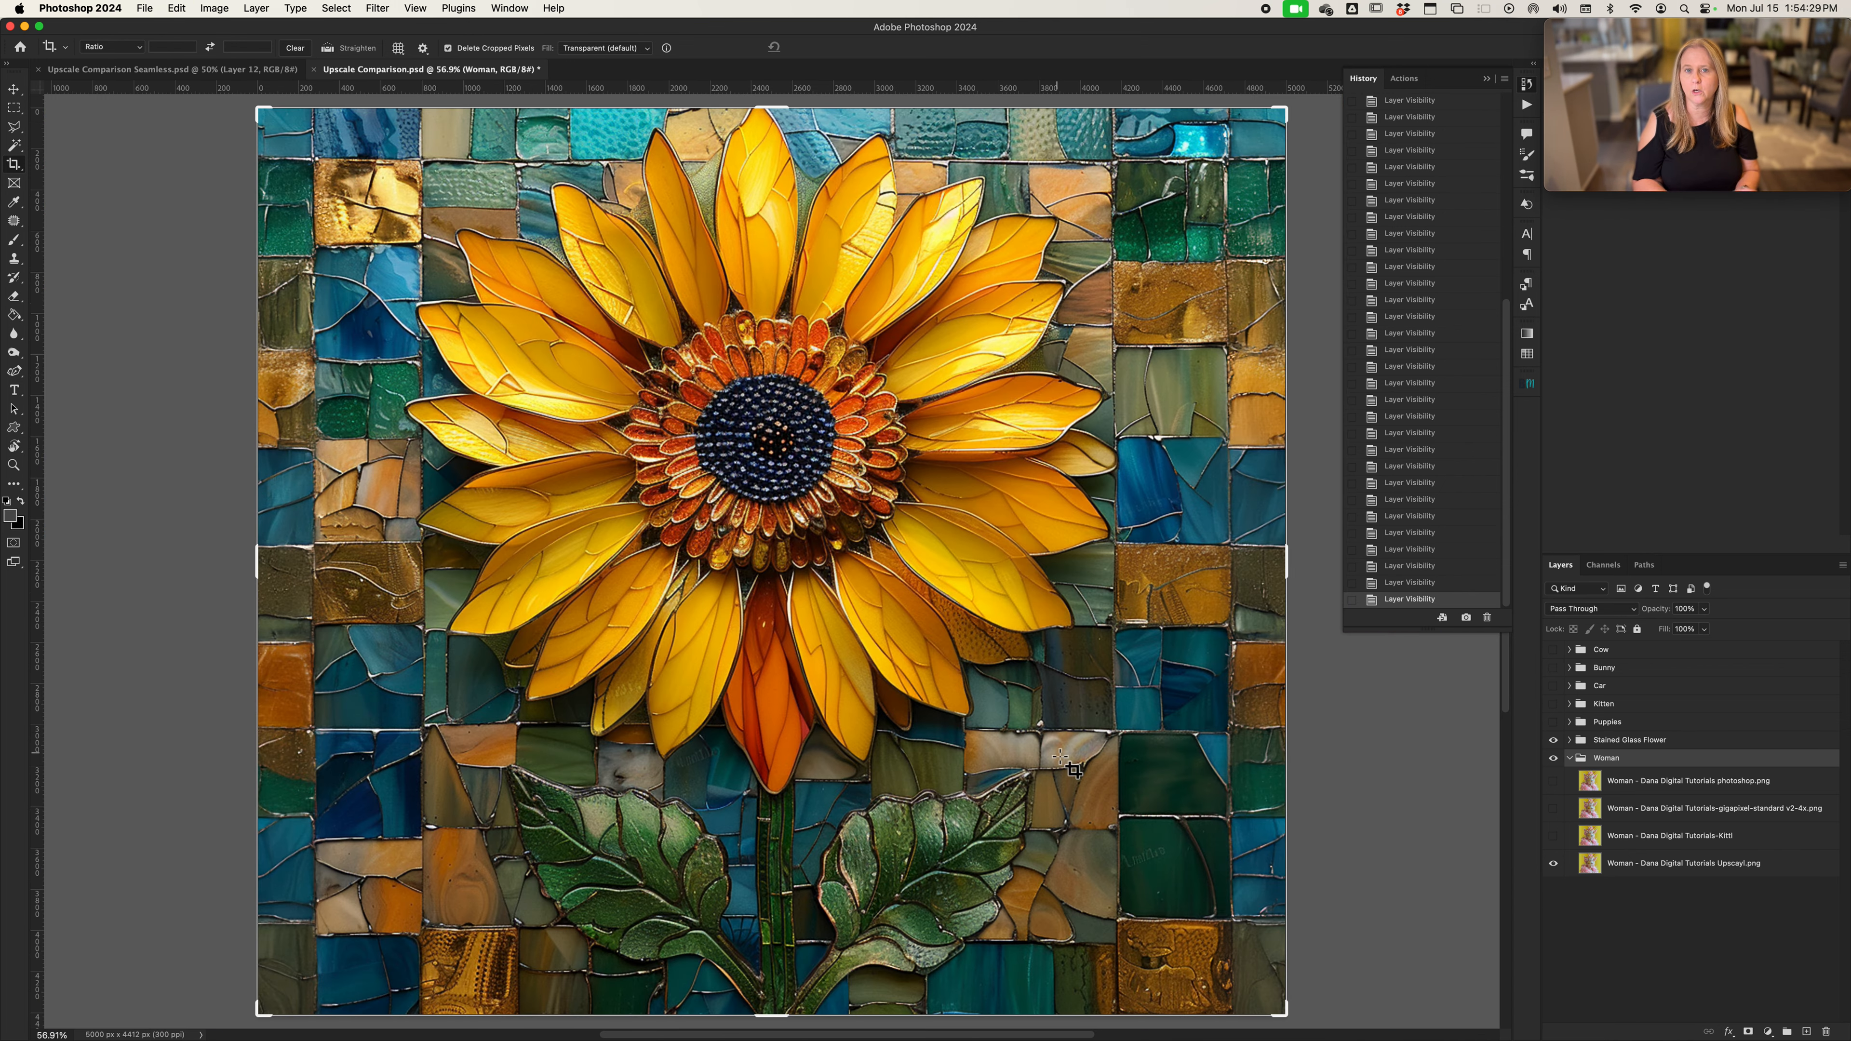
key(super+1)
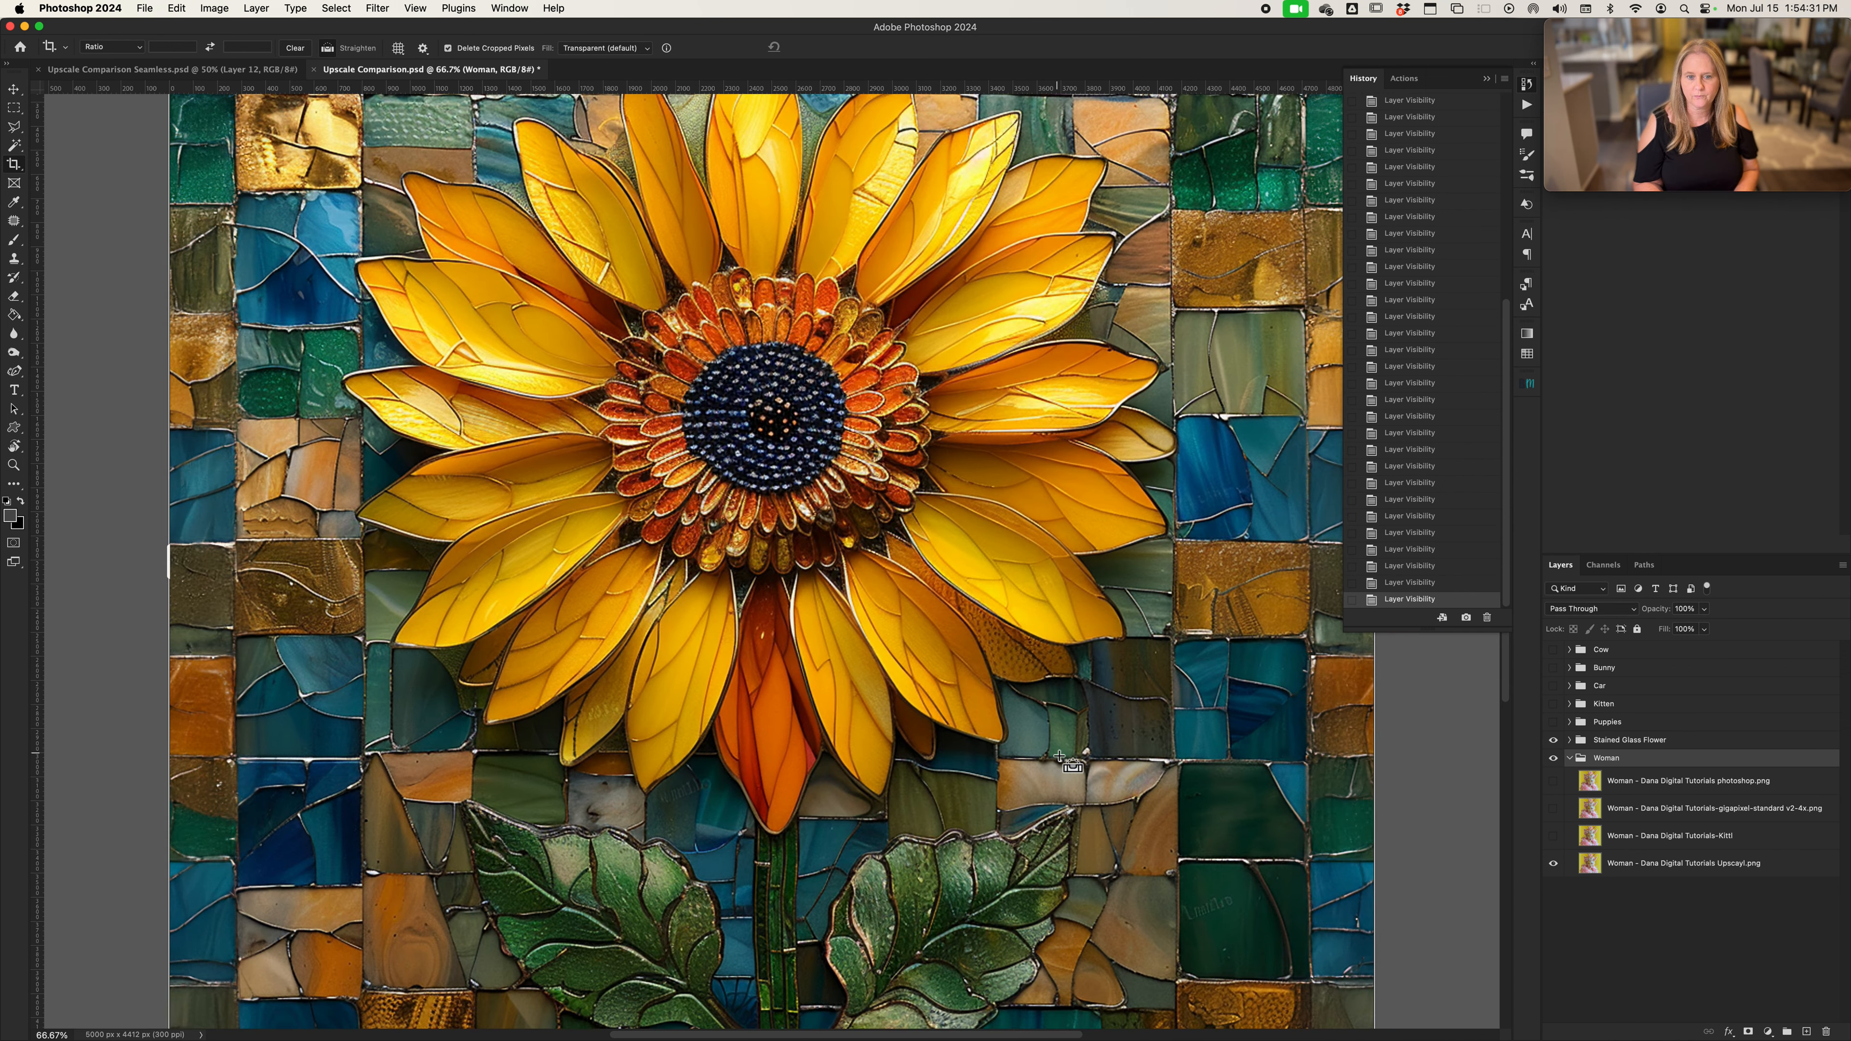
scroll(1070, 765, down, 5)
scroll(1069, 766, right, 10)
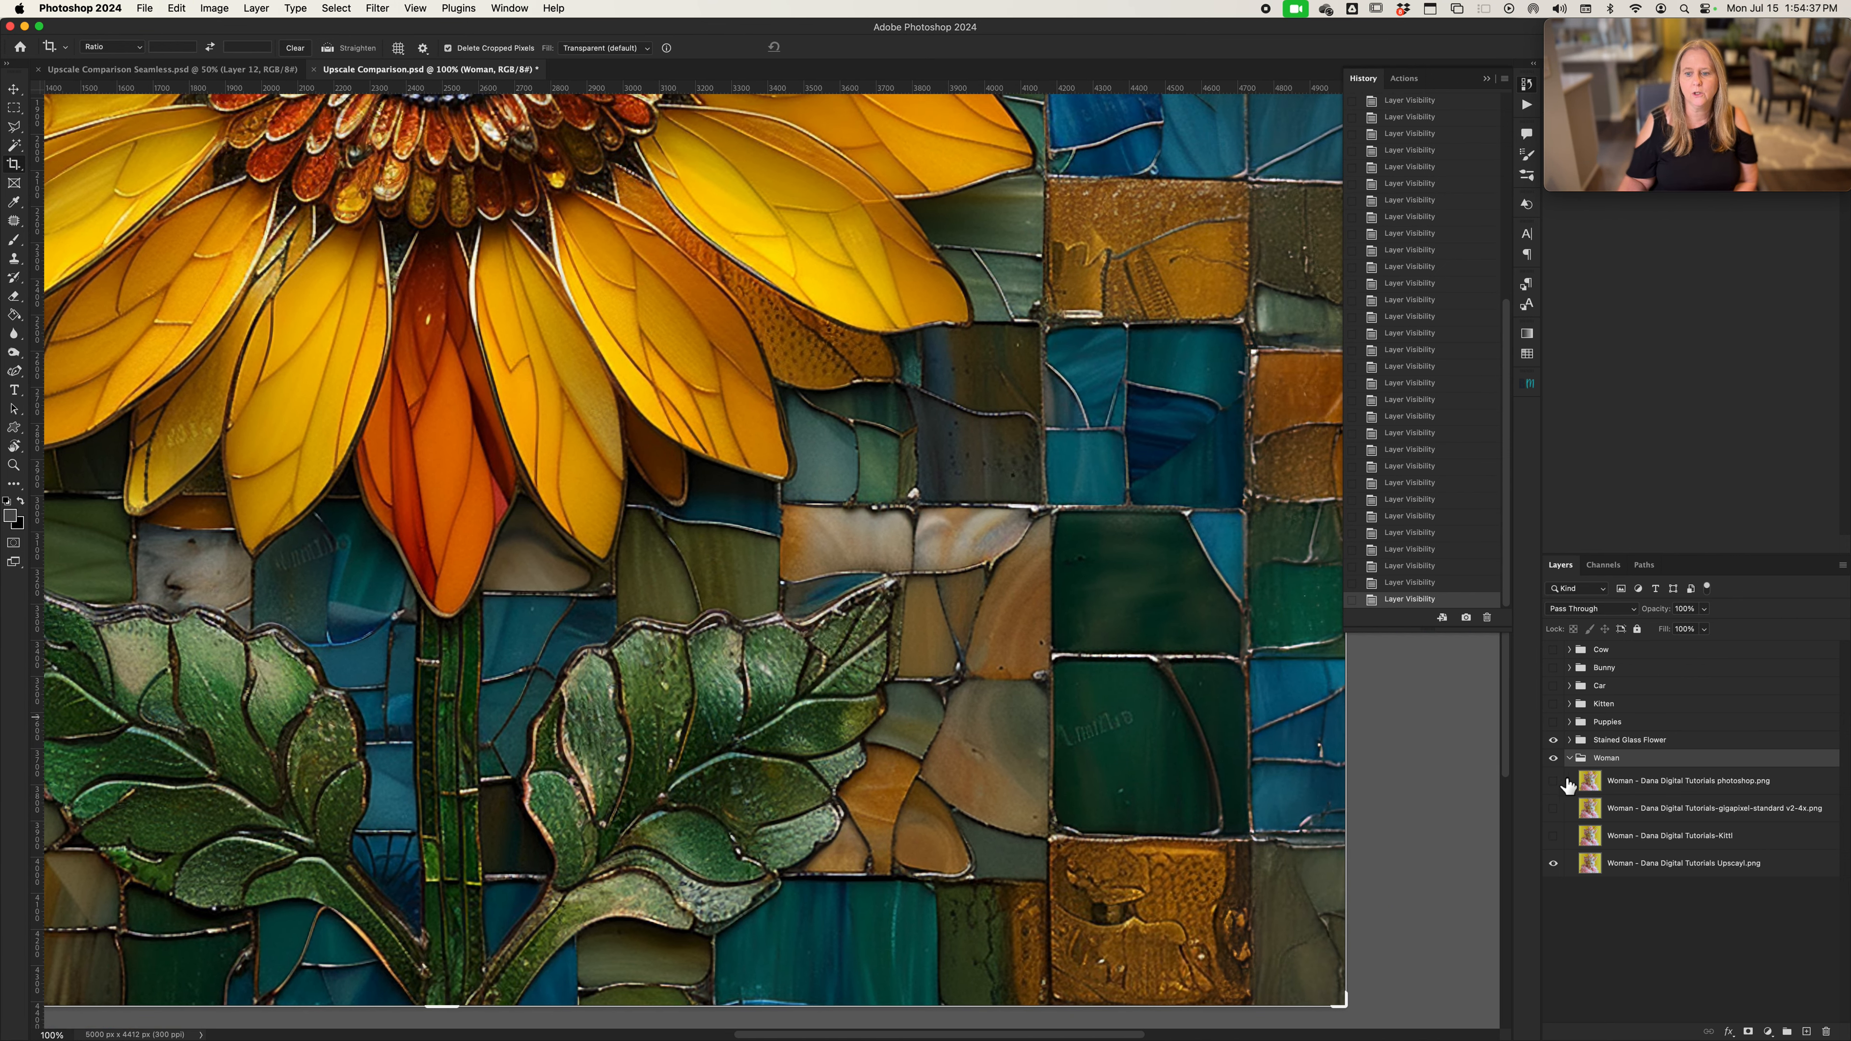
Make the Photoshop, Gigapixel and Kittl layers in the Woman group visible again
click(1553, 808)
click(1553, 780)
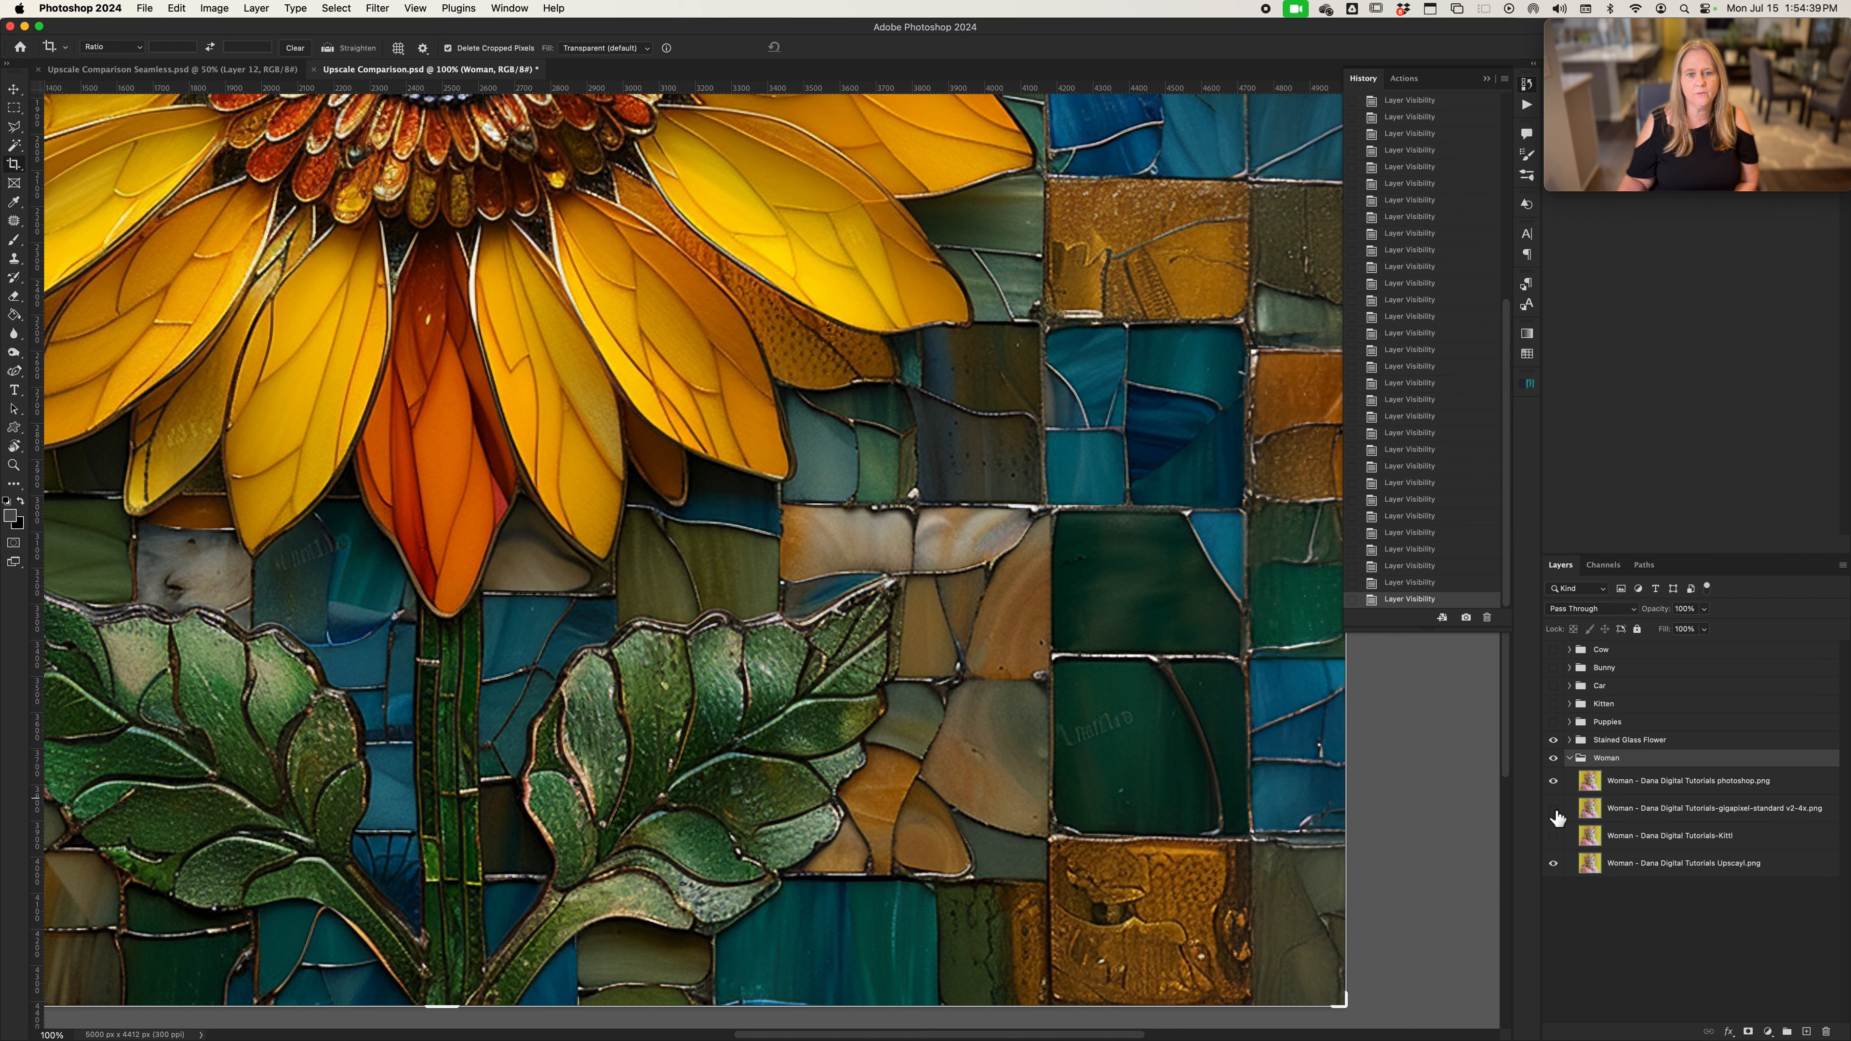
click(1554, 837)
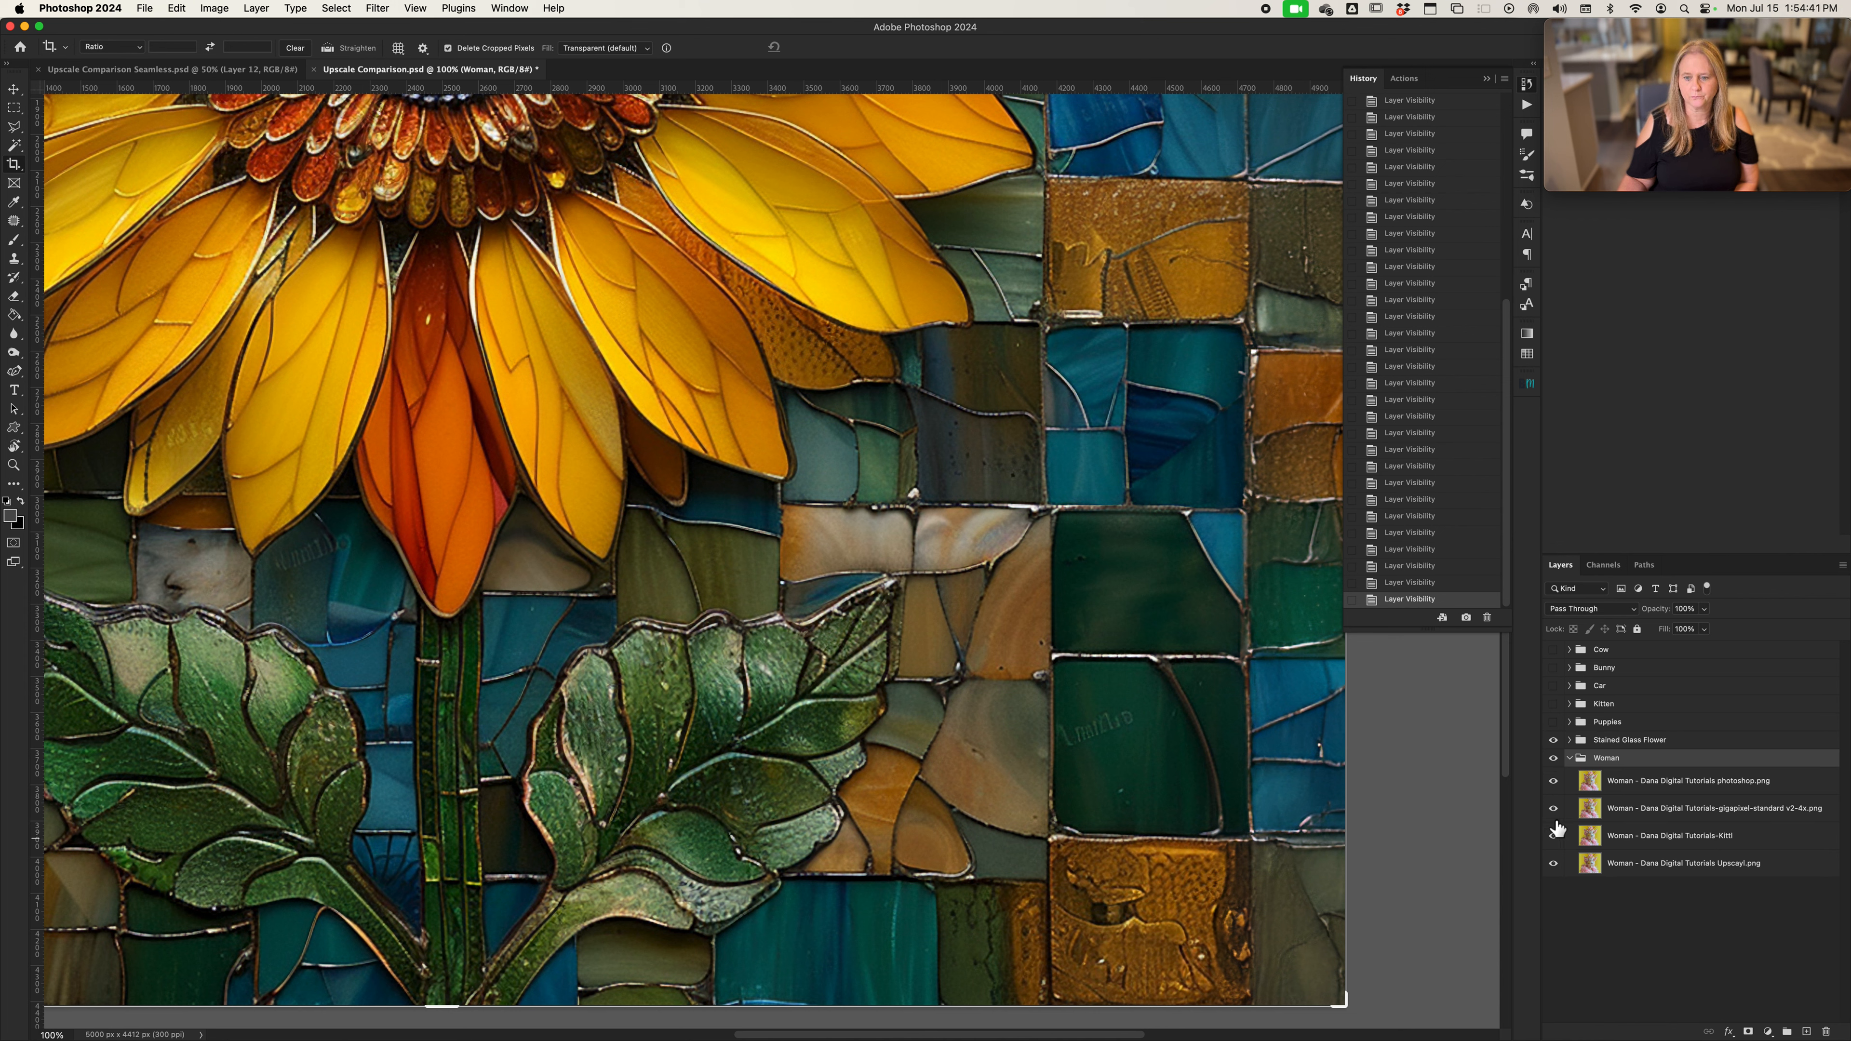
Expand the Stained Glass Flower group and compare its Photoshop version with the Gigapixel version beneath
click(1569, 740)
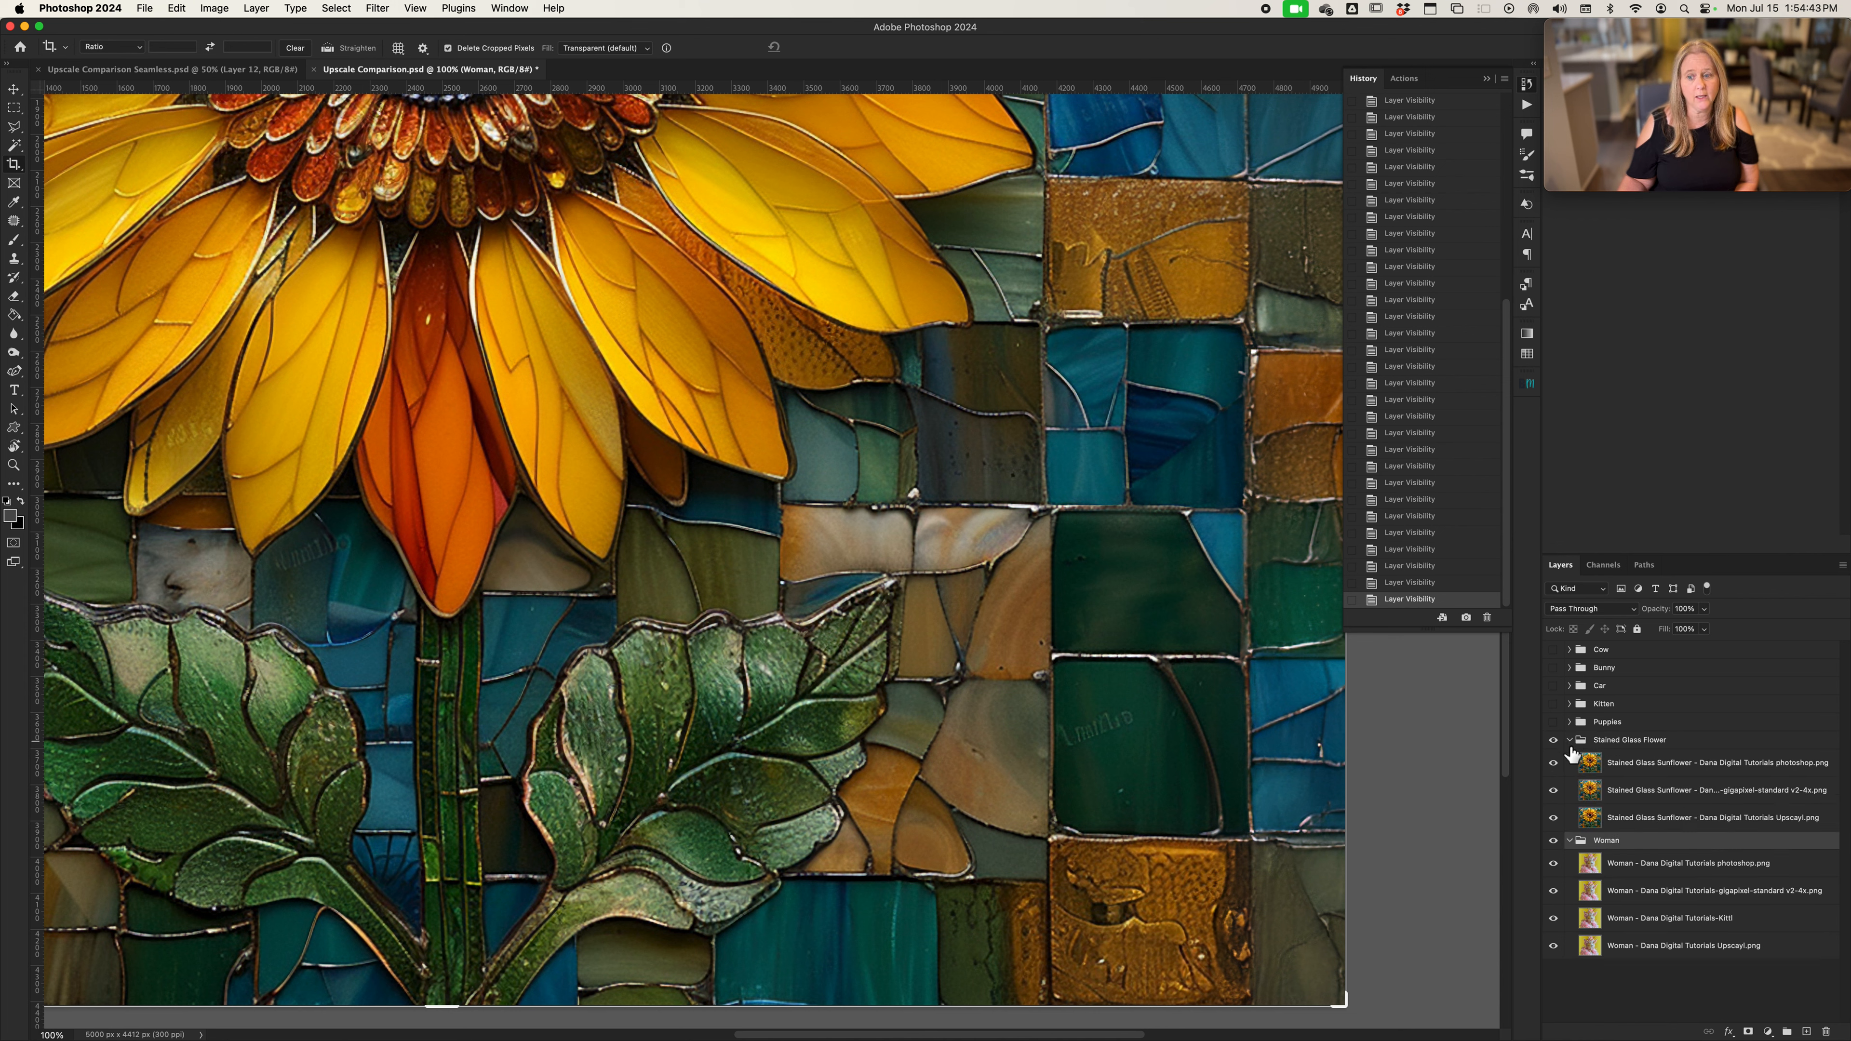
click(1554, 766)
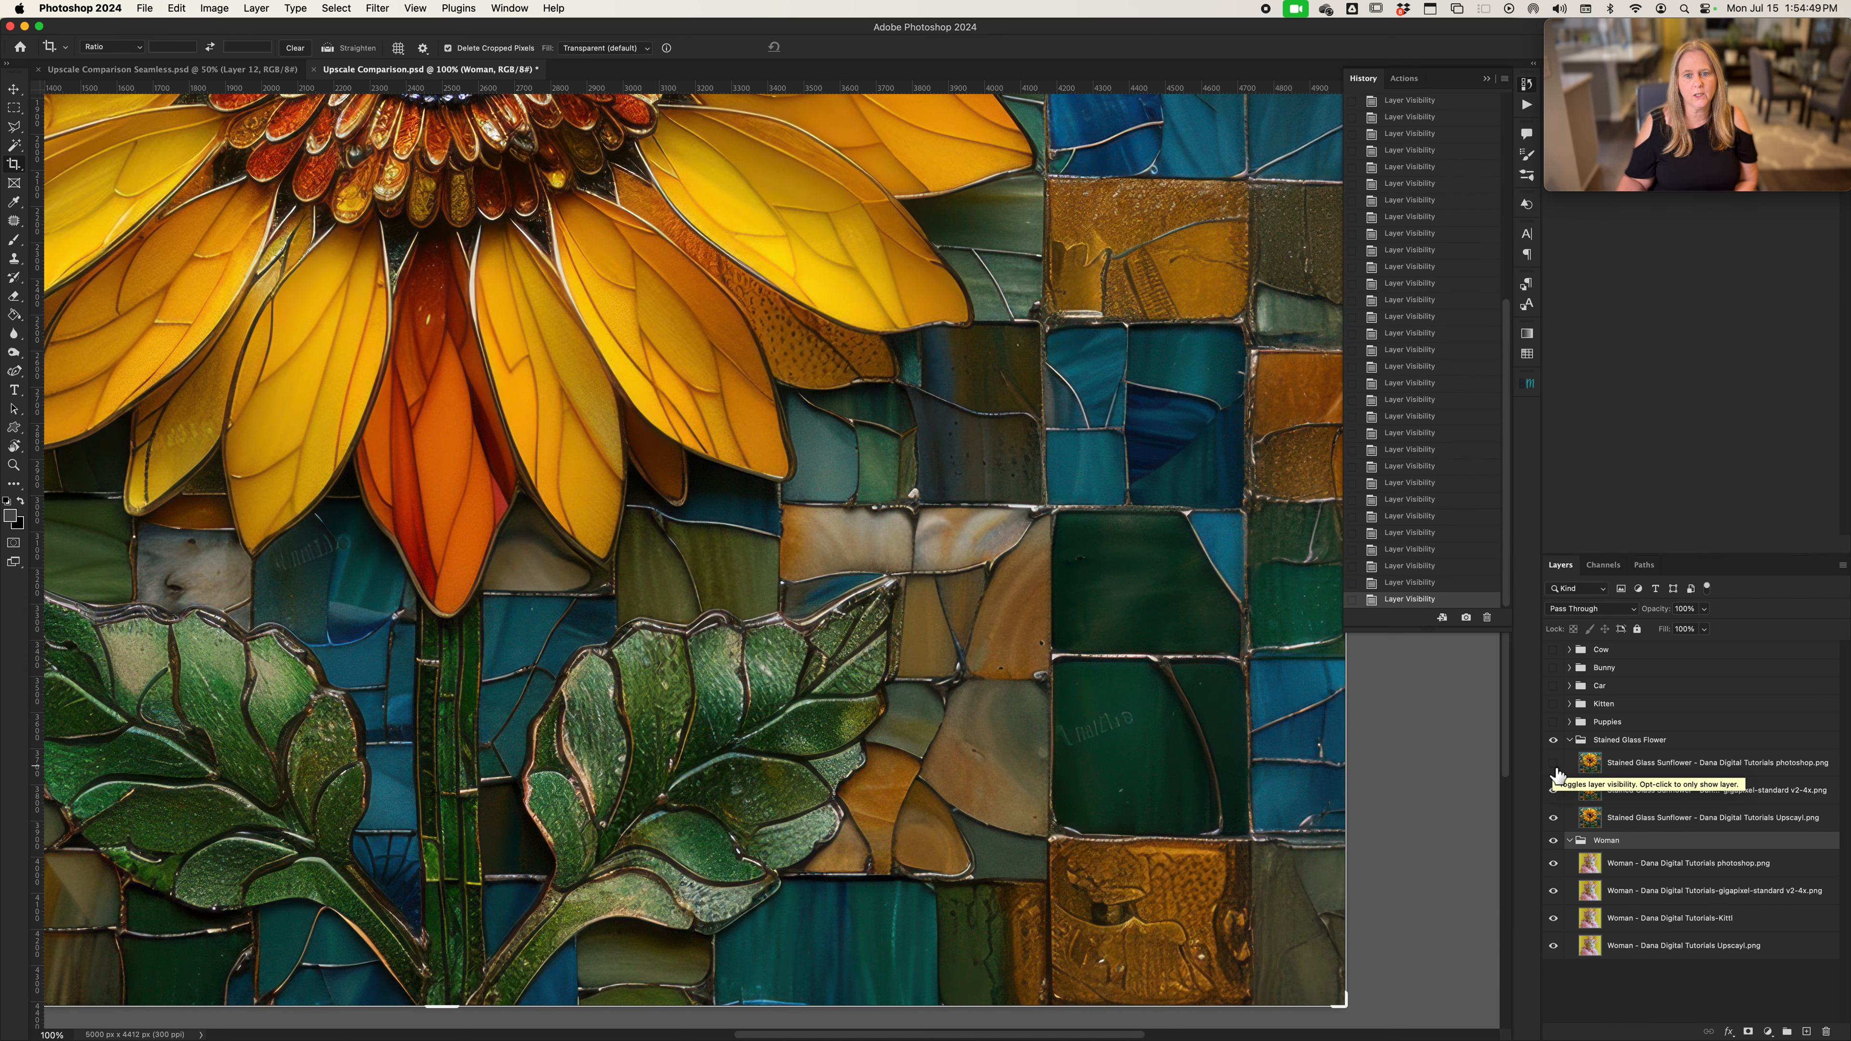
click(1554, 765)
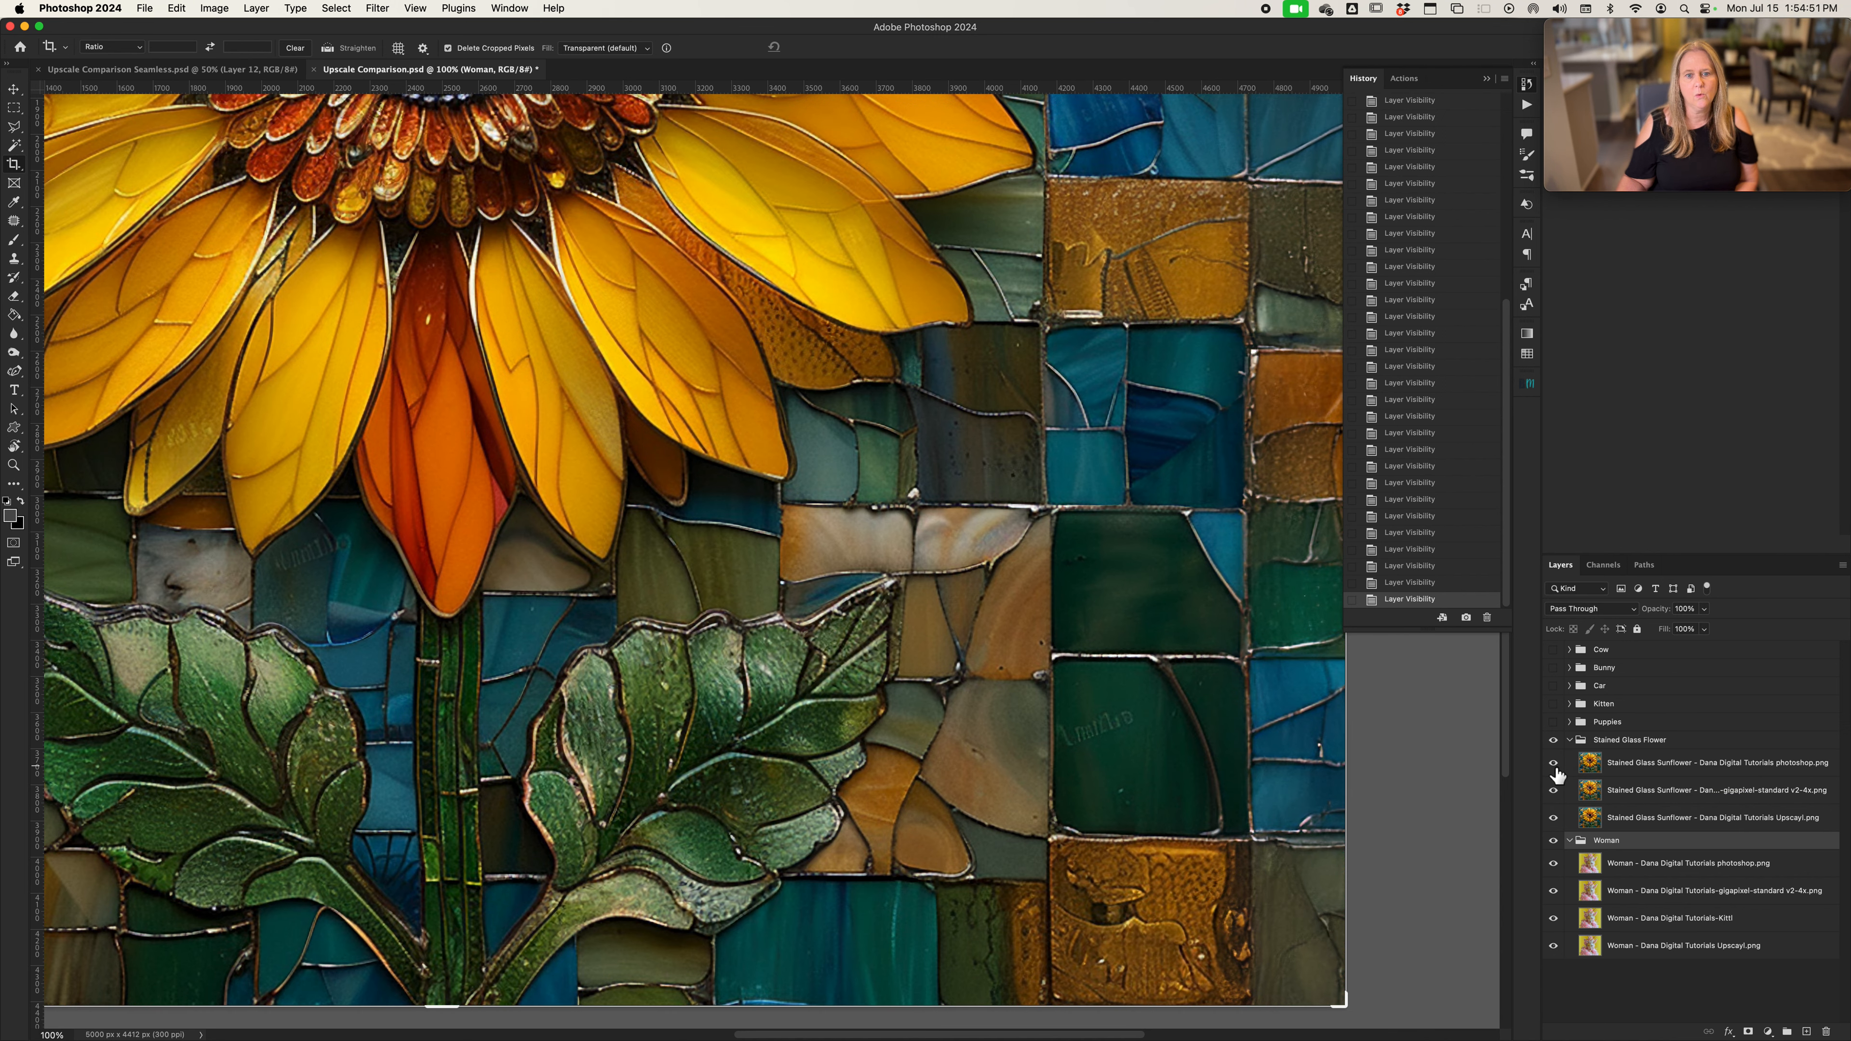
click(1555, 766)
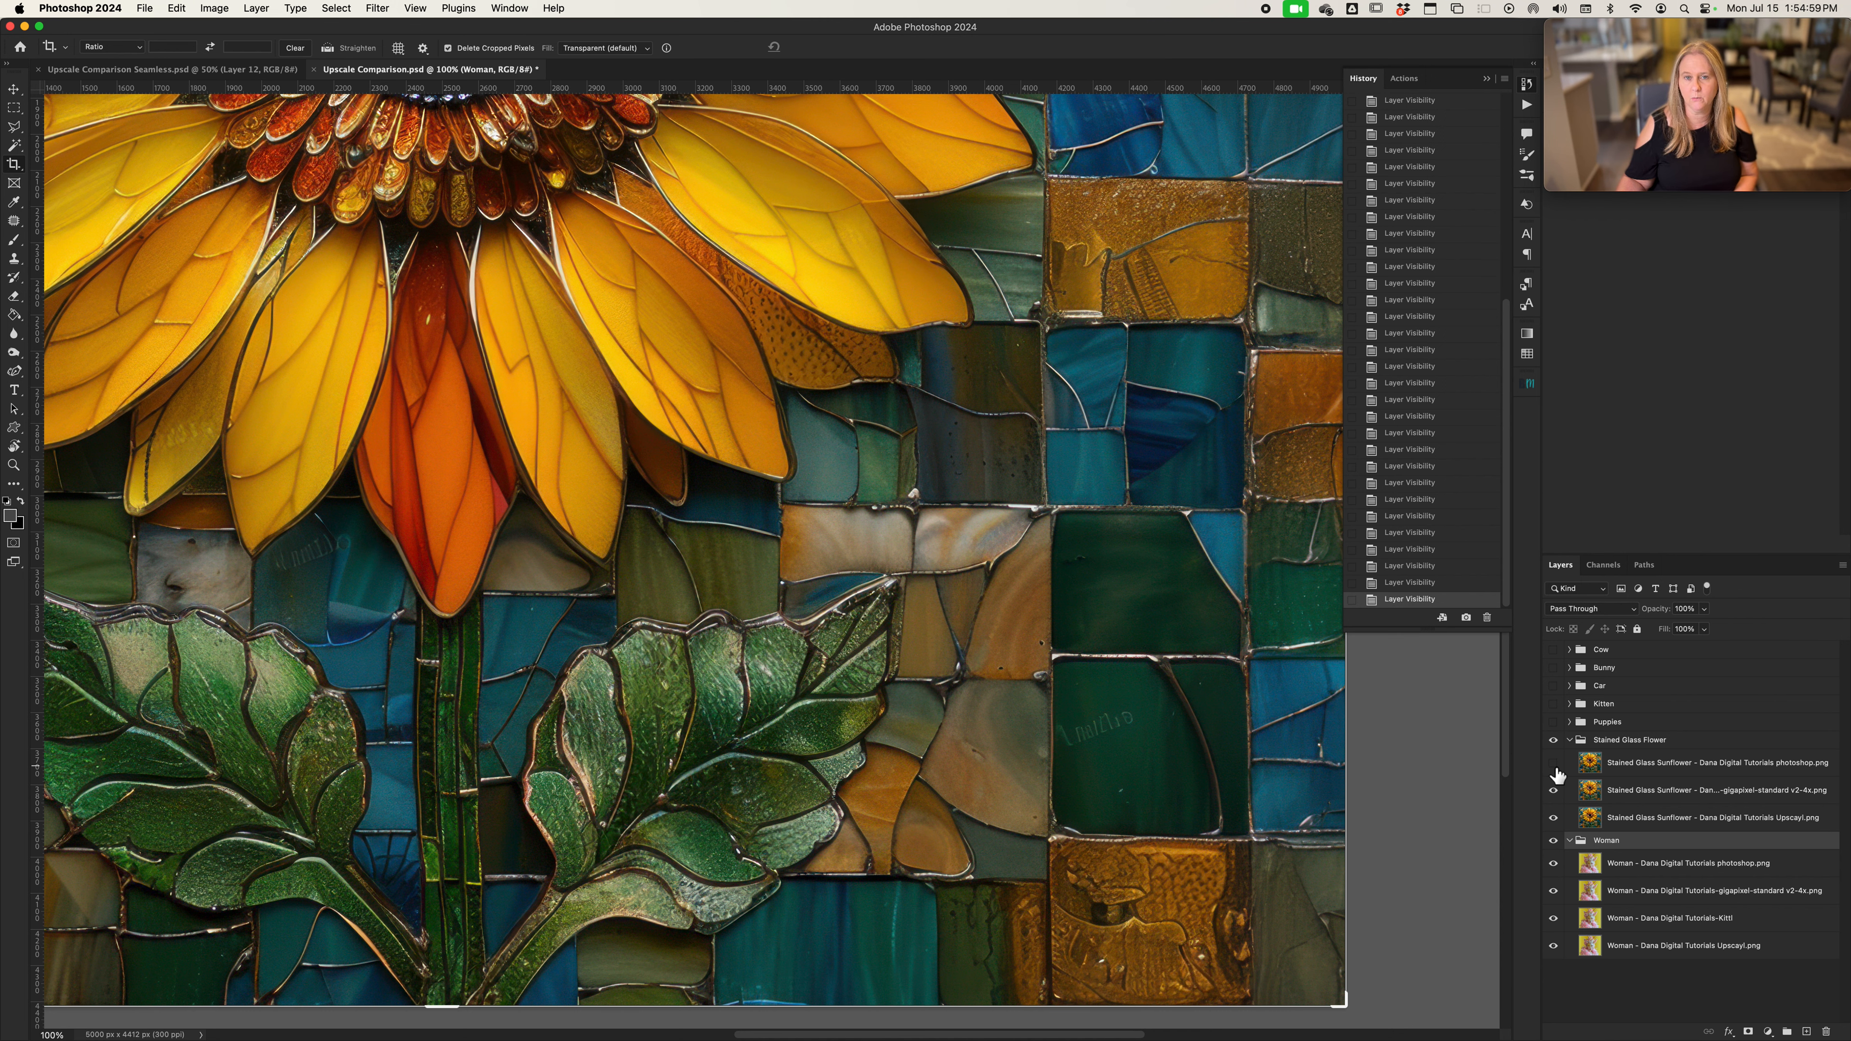
click(1555, 766)
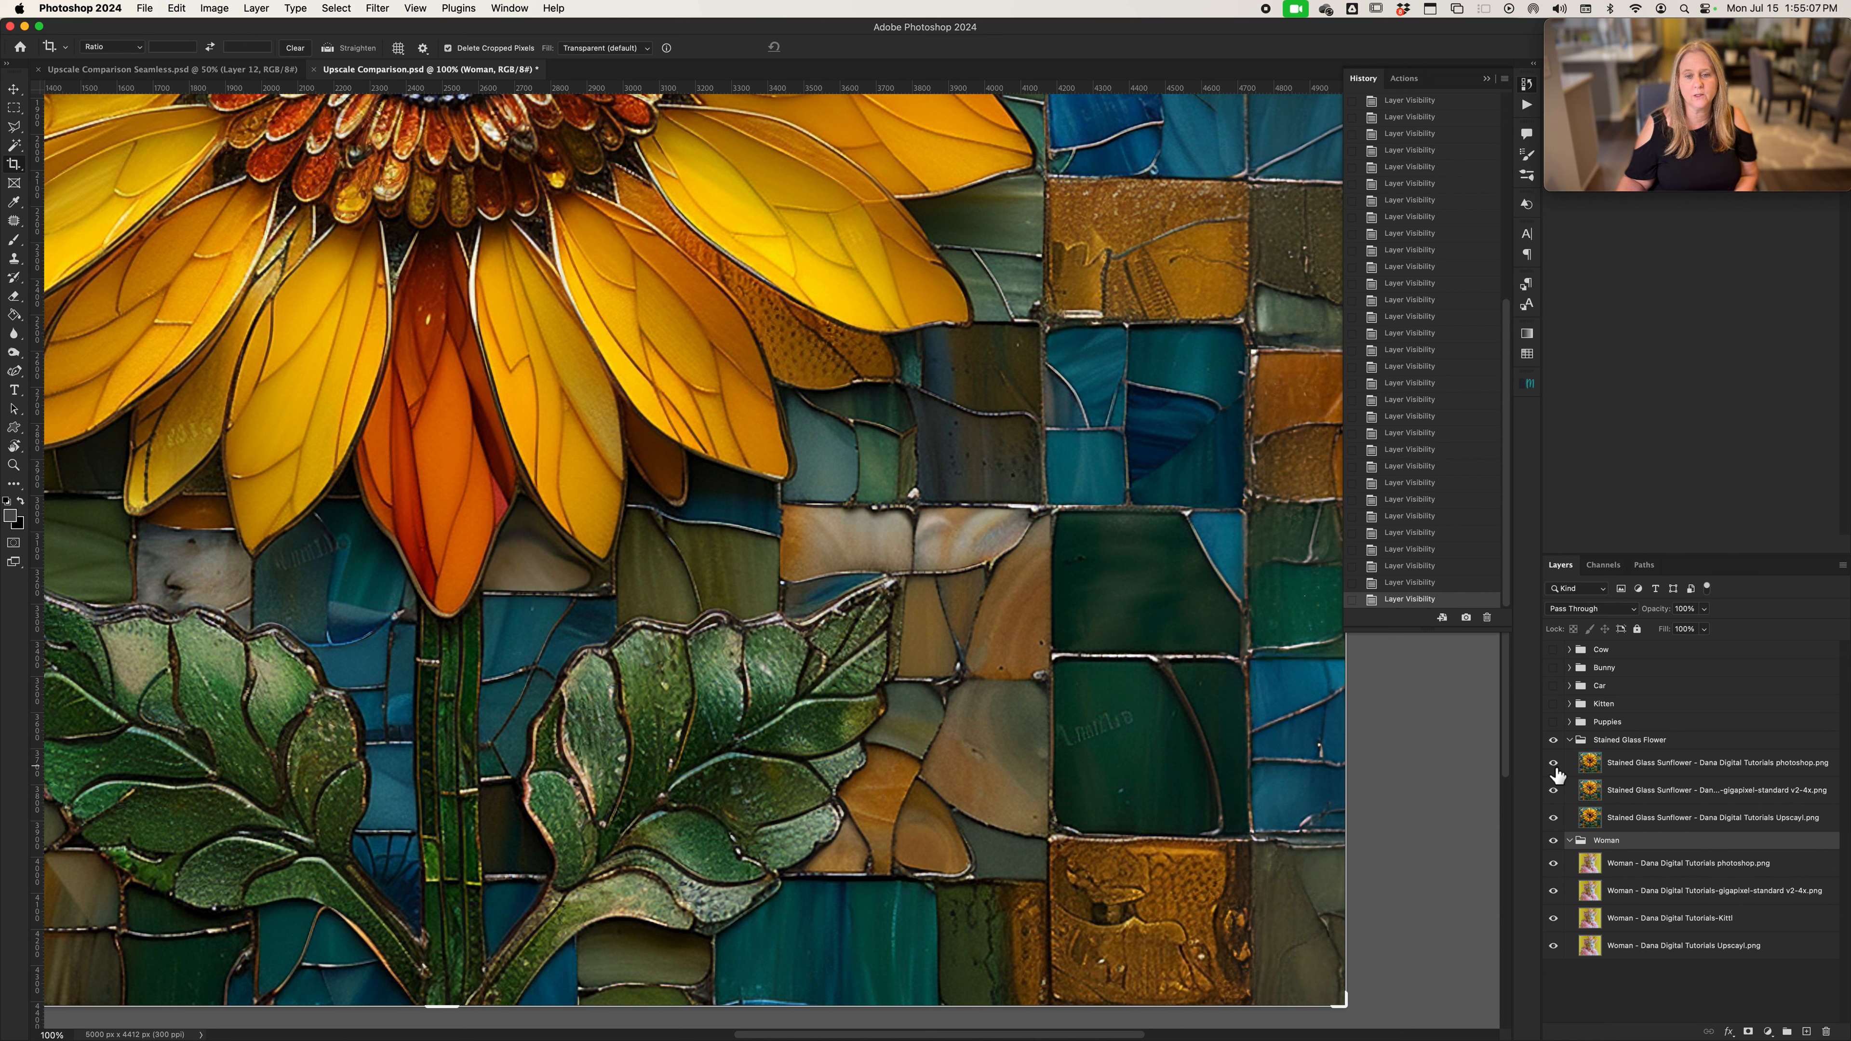
Hide the sunflower's Gigapixel version, compare the Photoshop version with the Upscayl version, and restore all three layers
click(1556, 796)
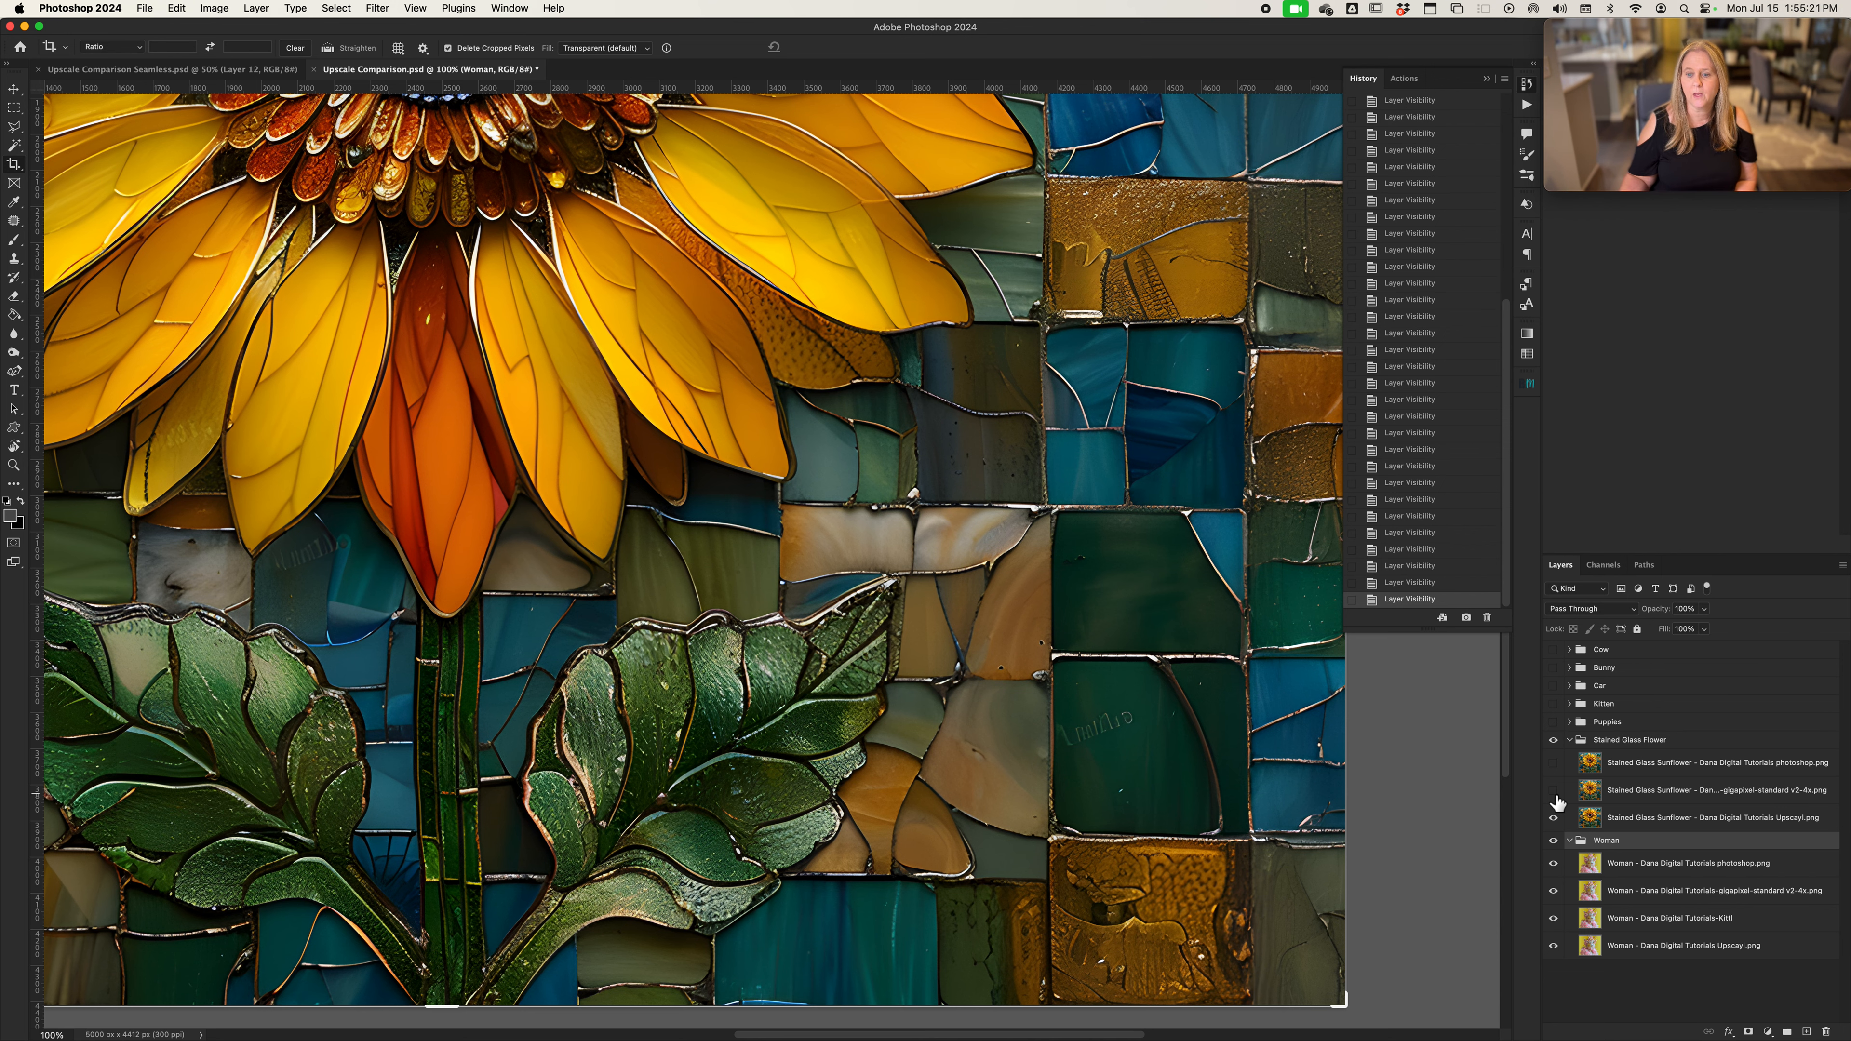
click(1555, 763)
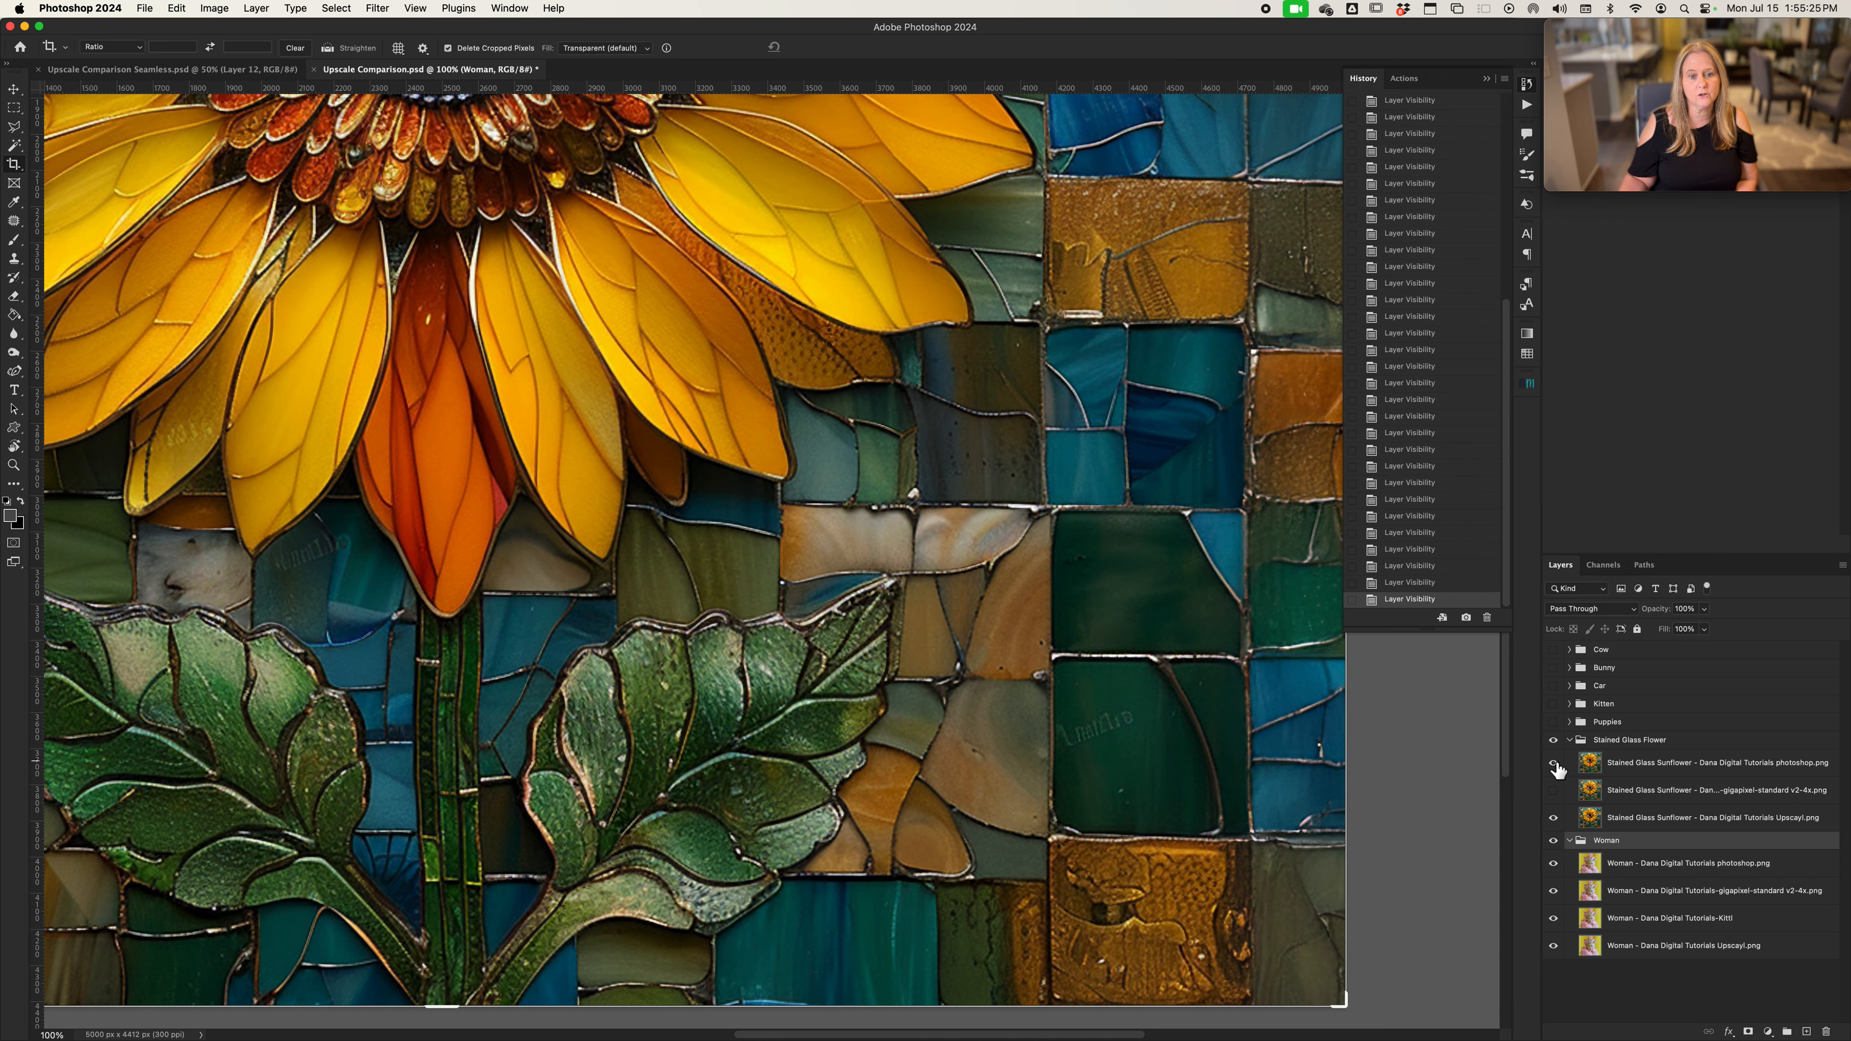
click(1554, 763)
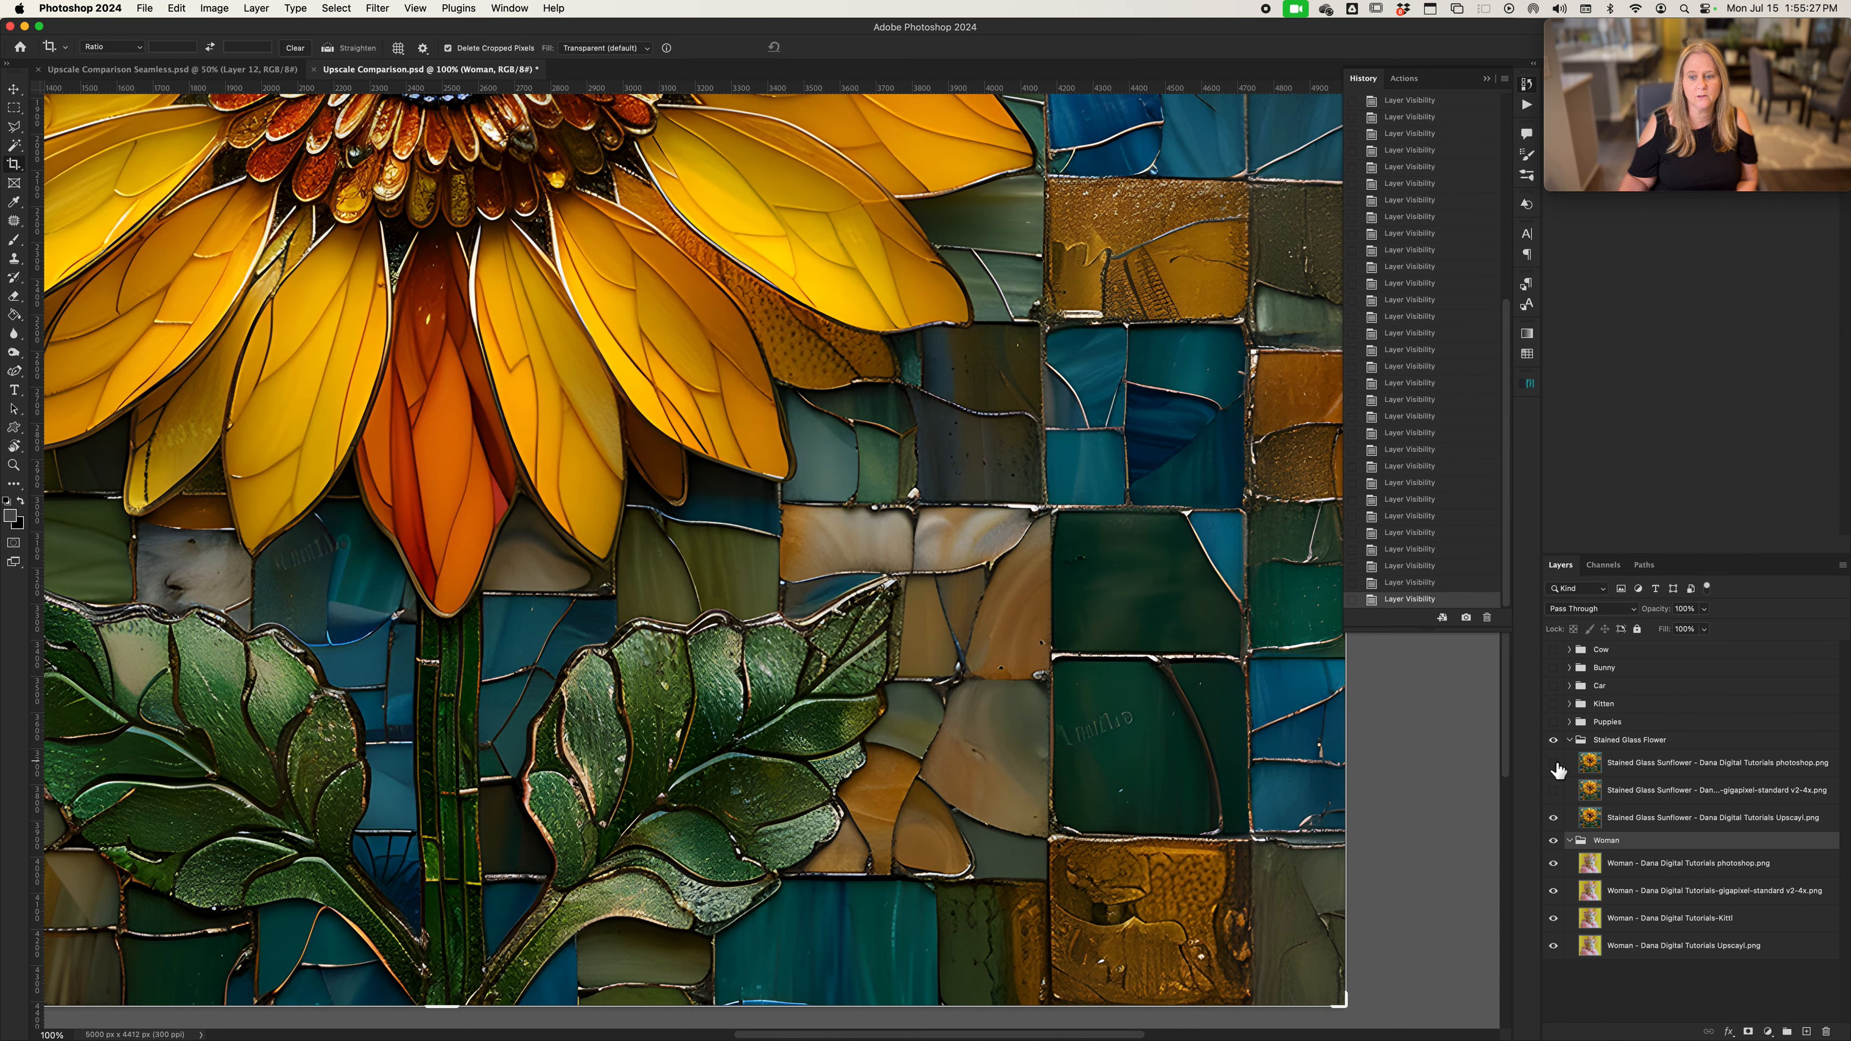
click(1554, 764)
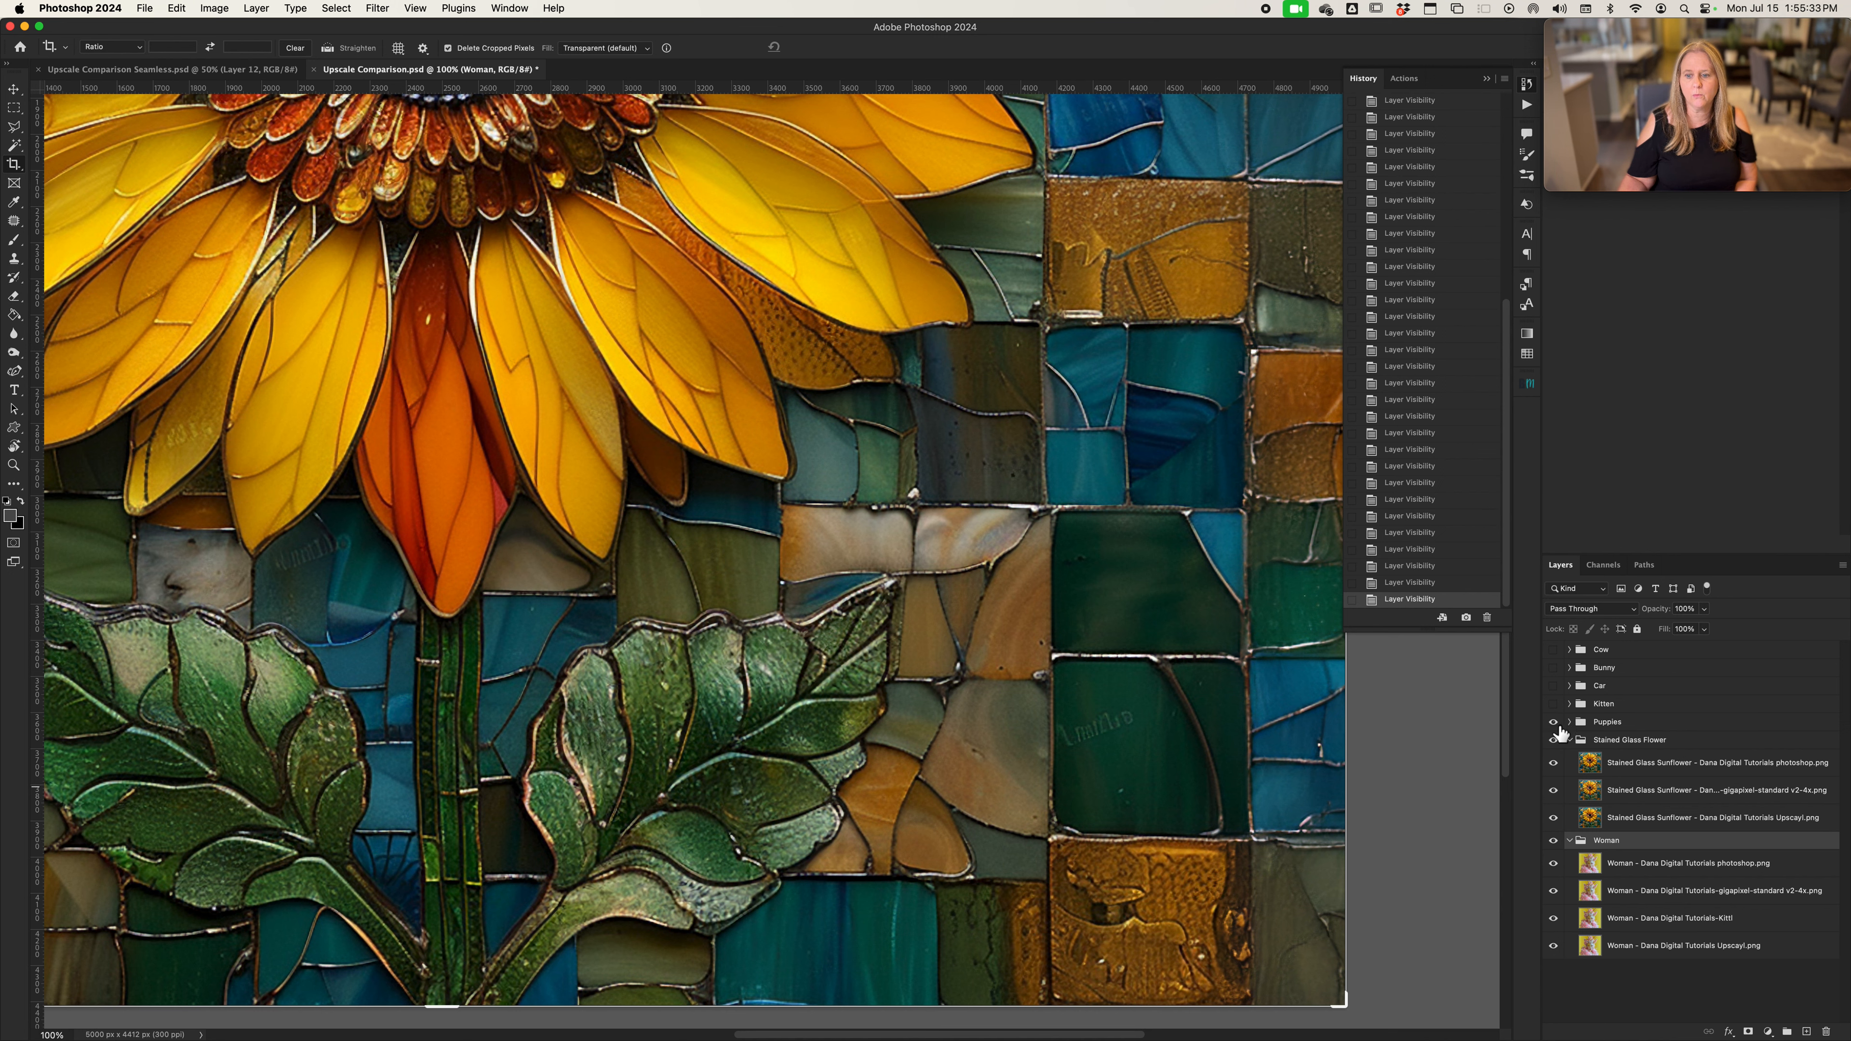
Show the whole Puppies group image, expand the group, and hide its Photoshop and Gigapixel versions
click(1553, 722)
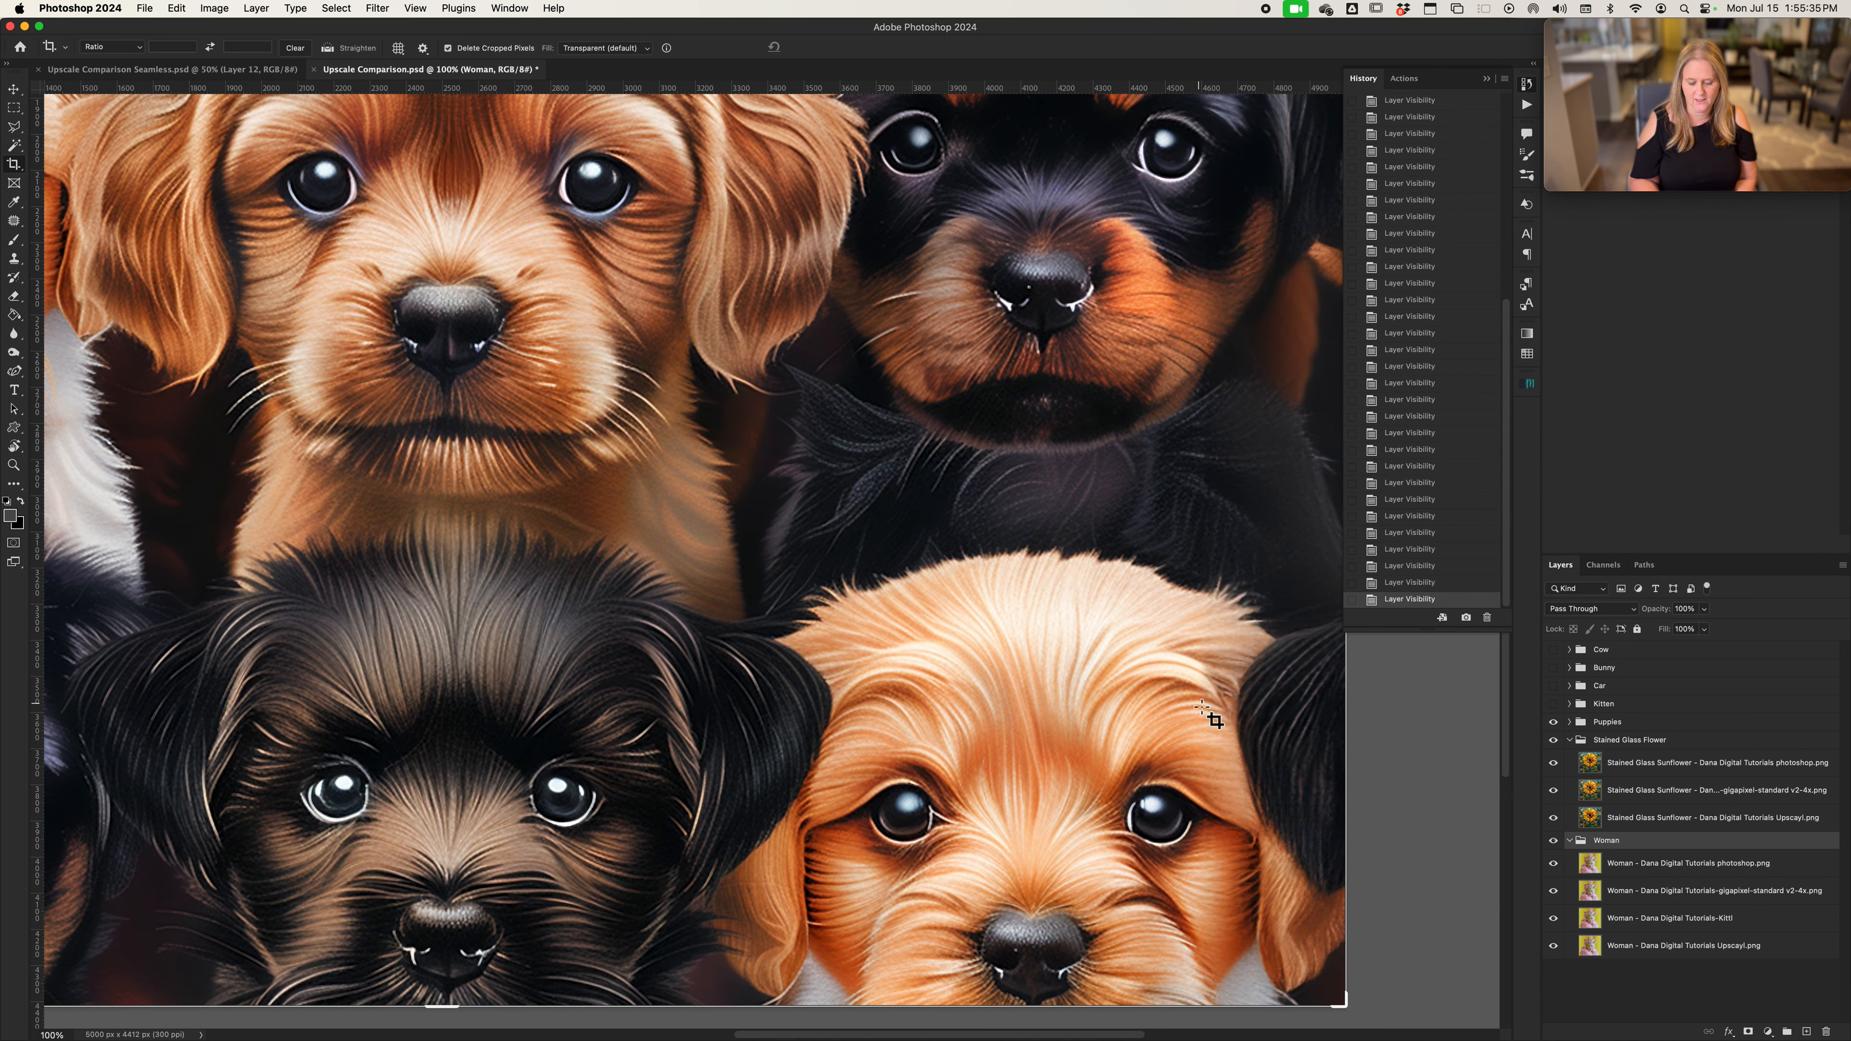
key(super+0)
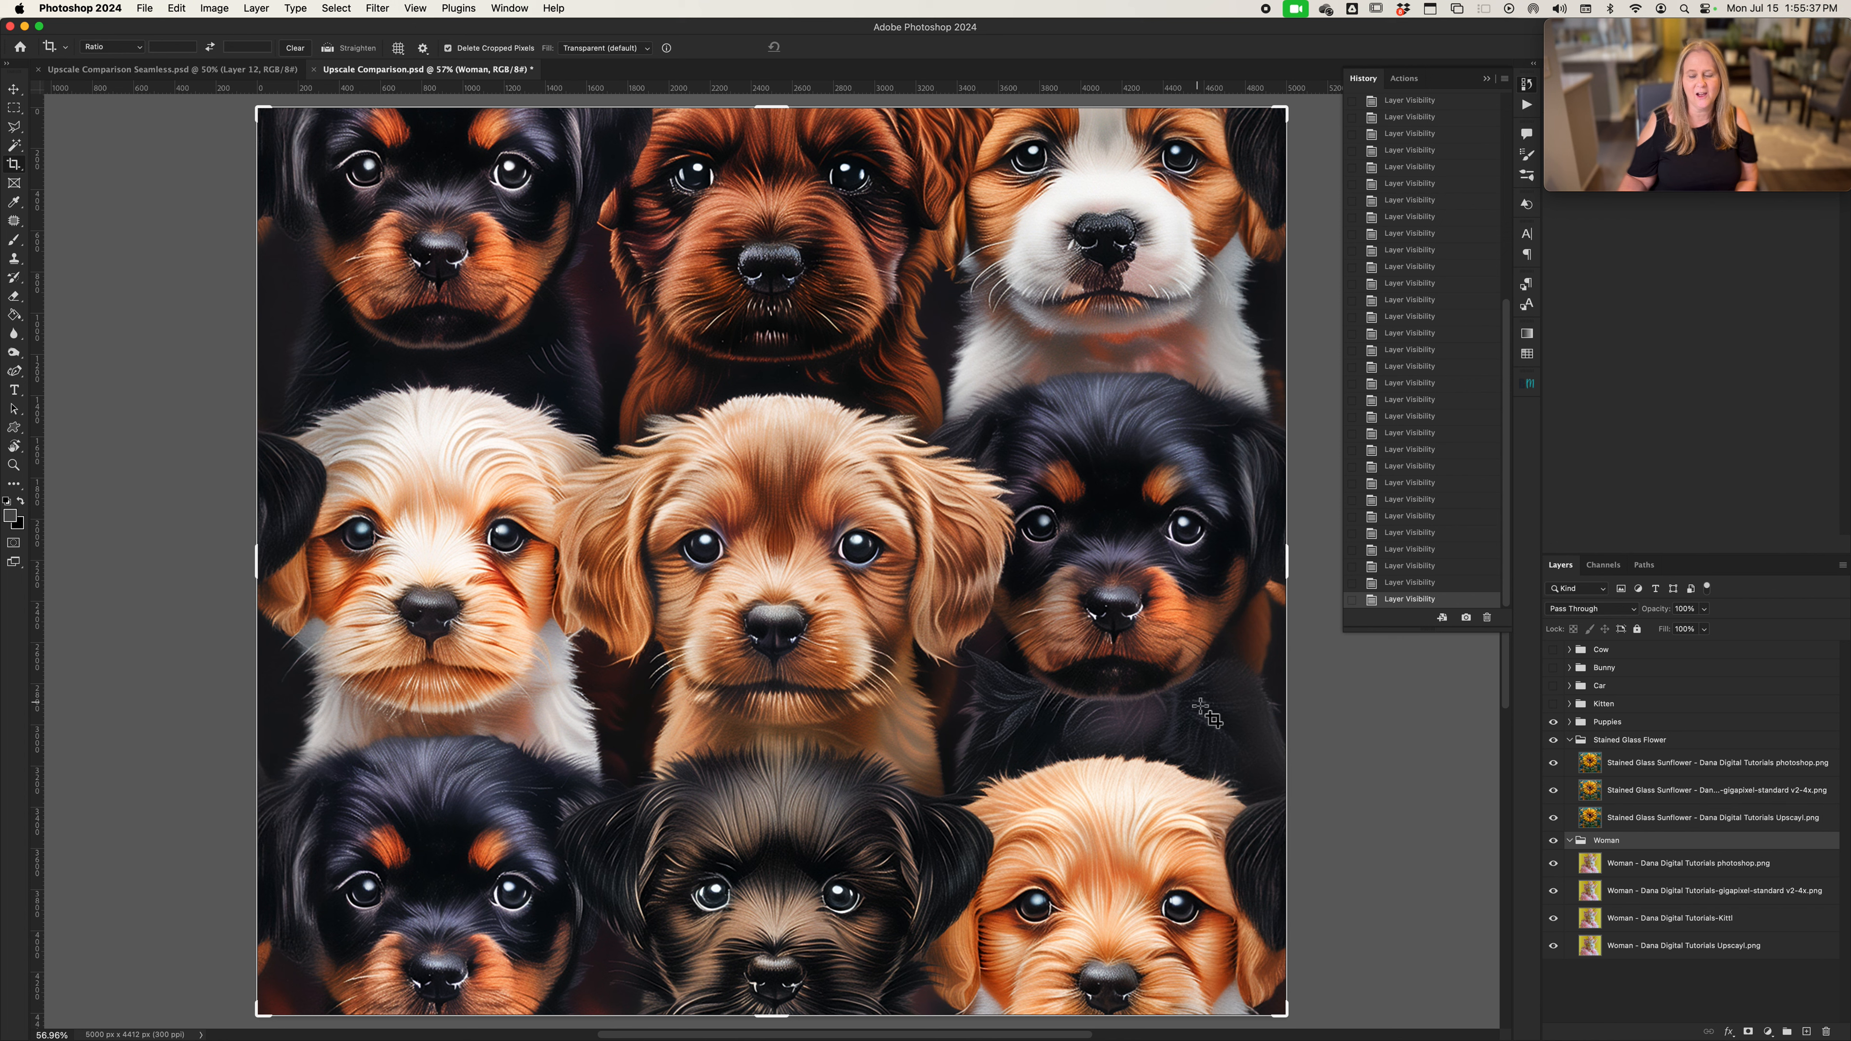
click(1570, 723)
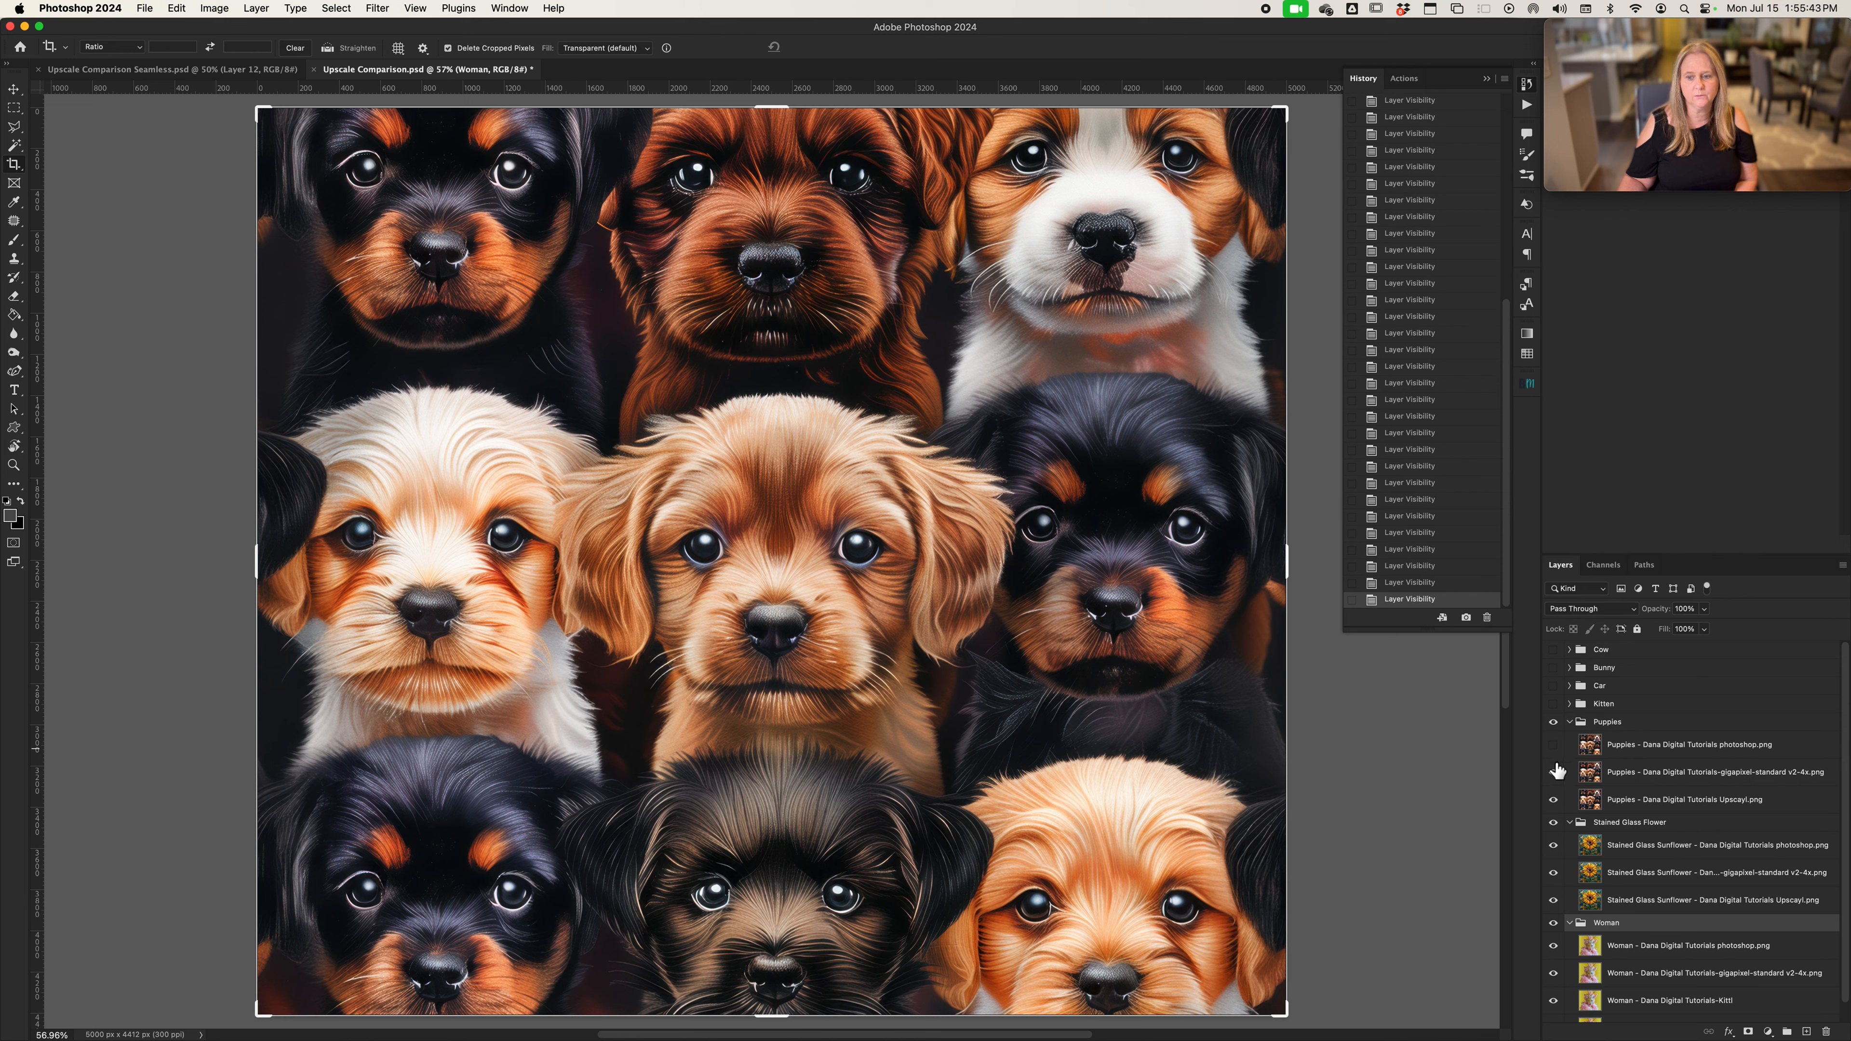
click(1553, 772)
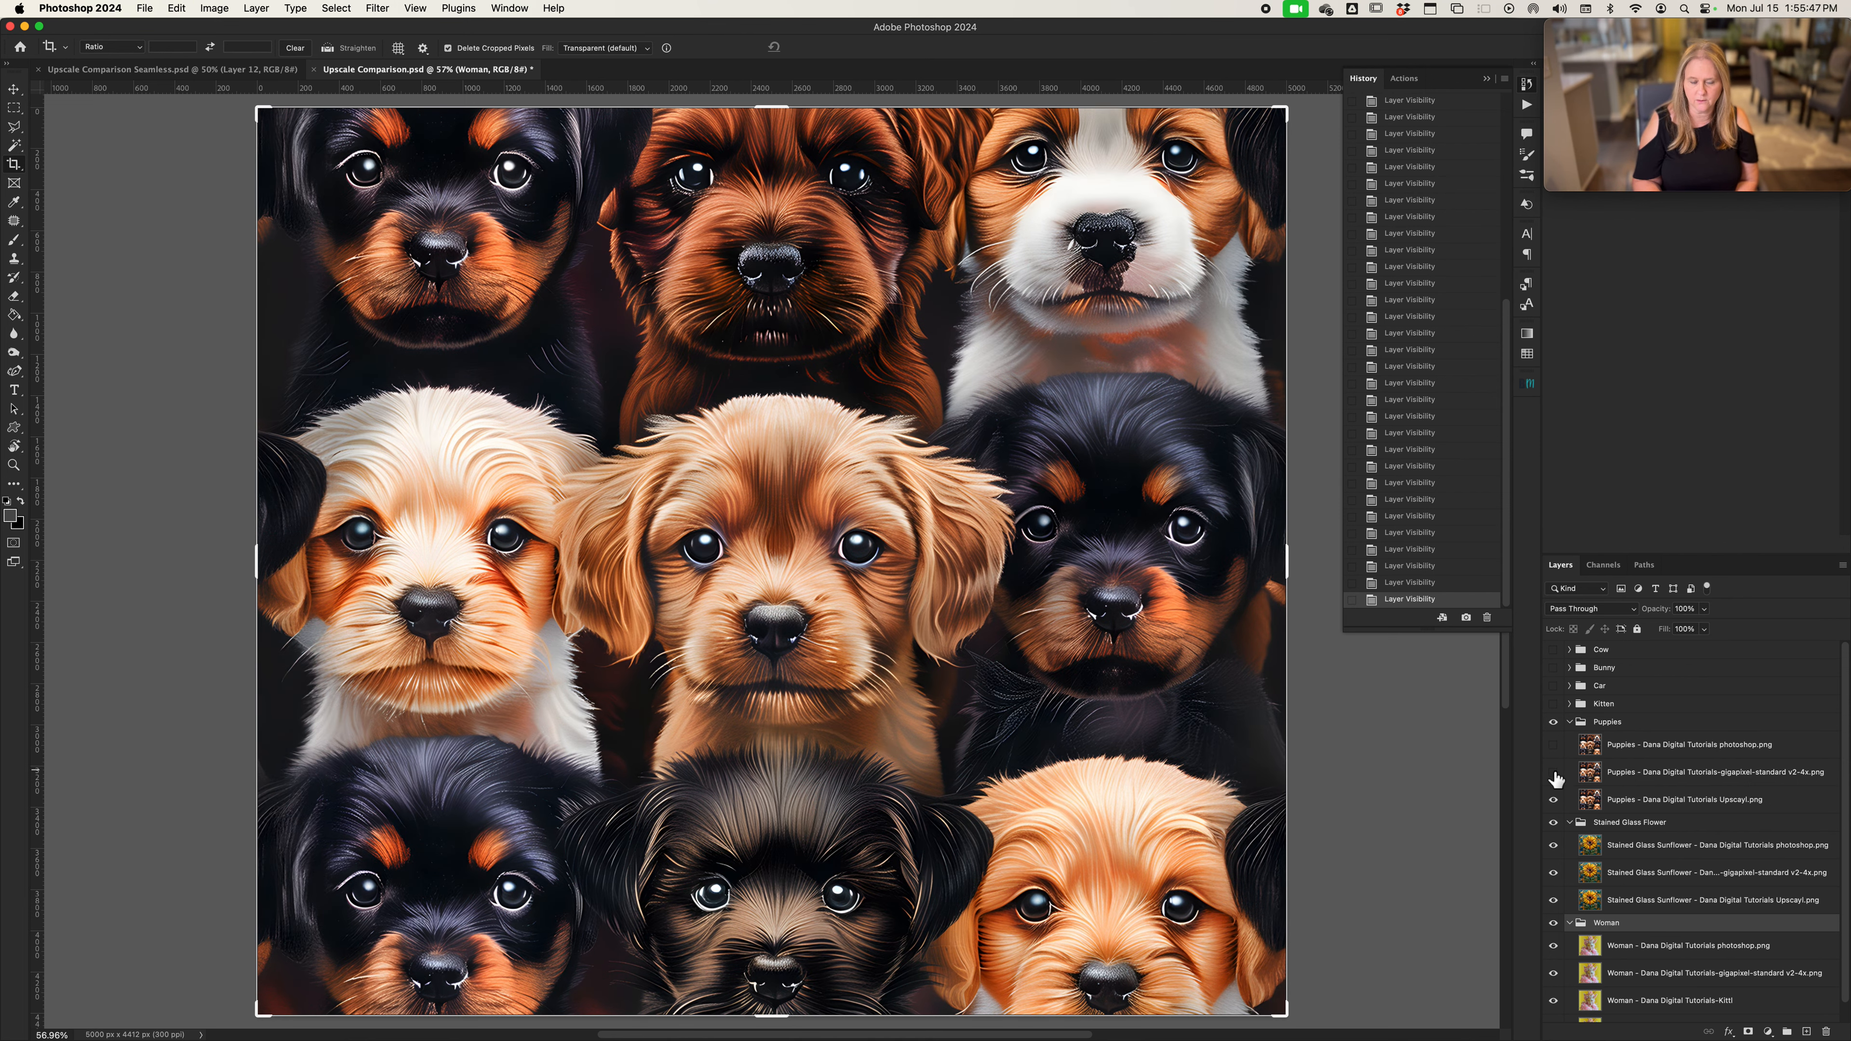
Examine the puppies' Upscayl version at 100% zoom and reveal the Gigapixel and Photoshop versions to compare the fur detail
key(super+plus)
key(super+plus)
key(super+plus)
scroll(1556, 779, down, 1)
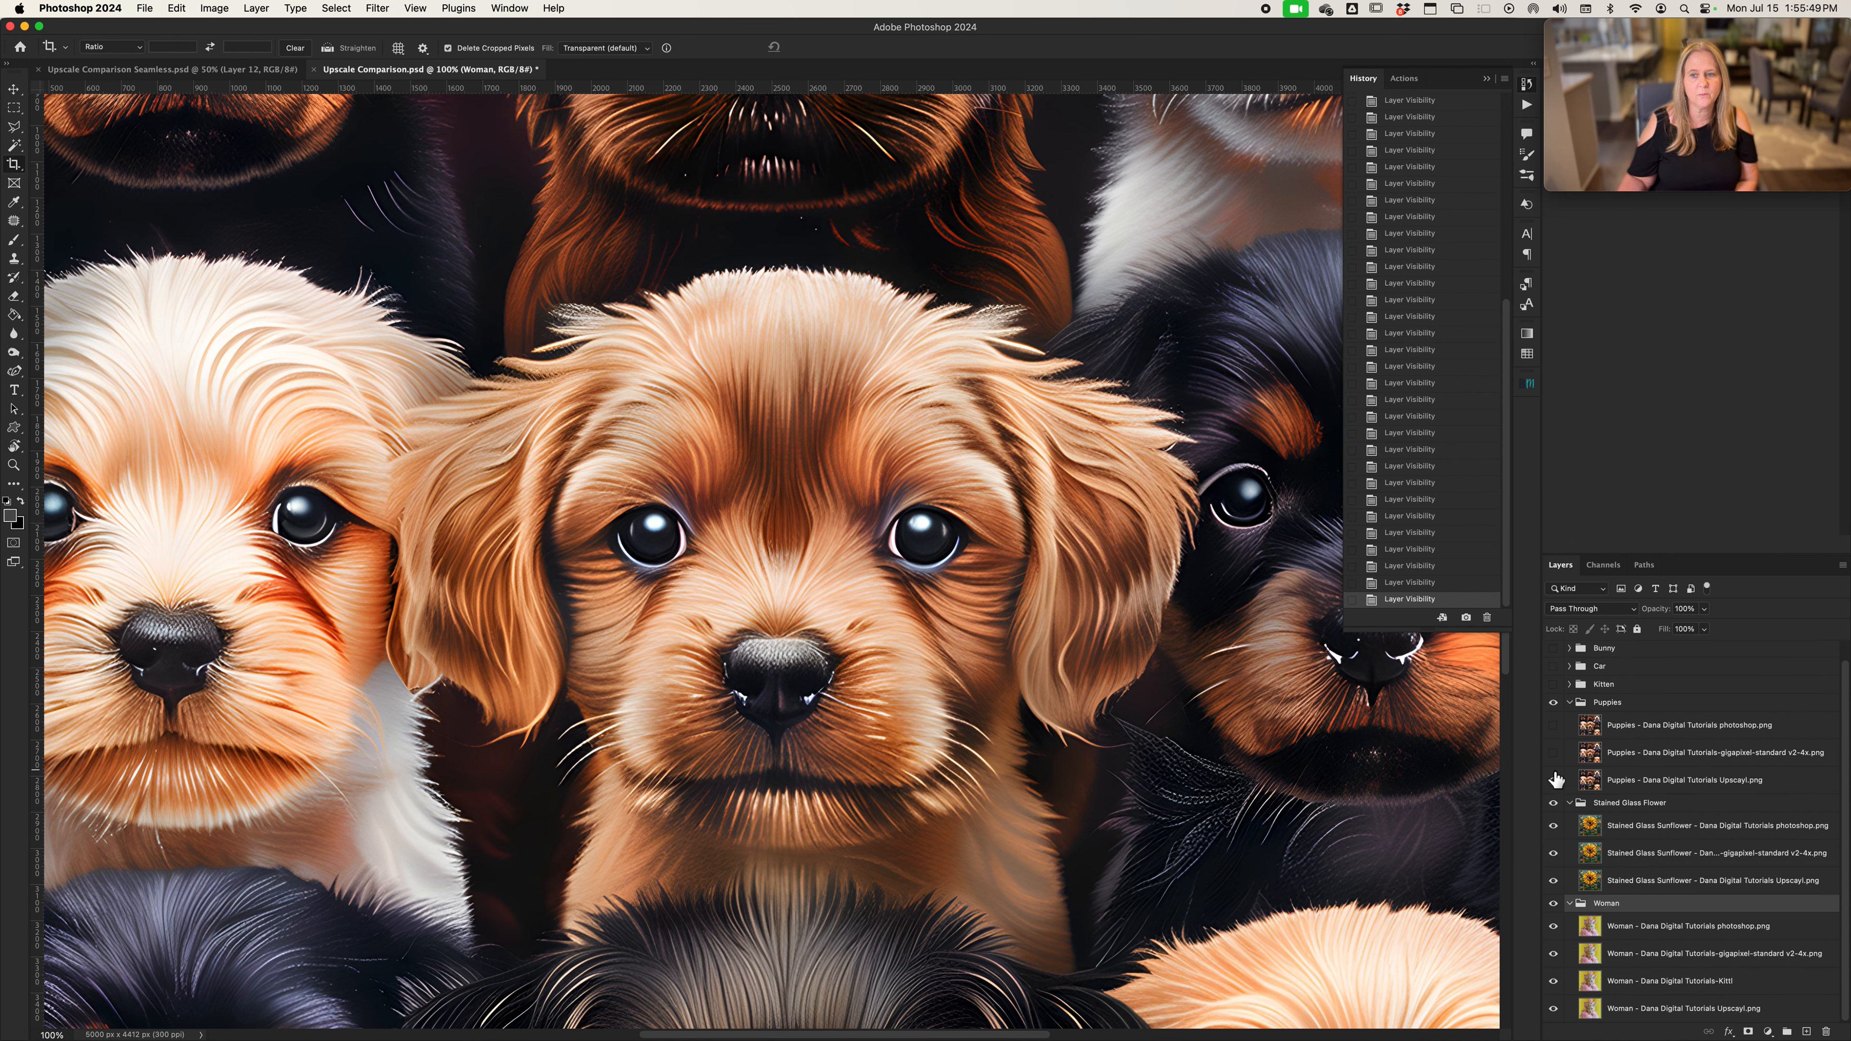
scroll(1049, 723, down, 10)
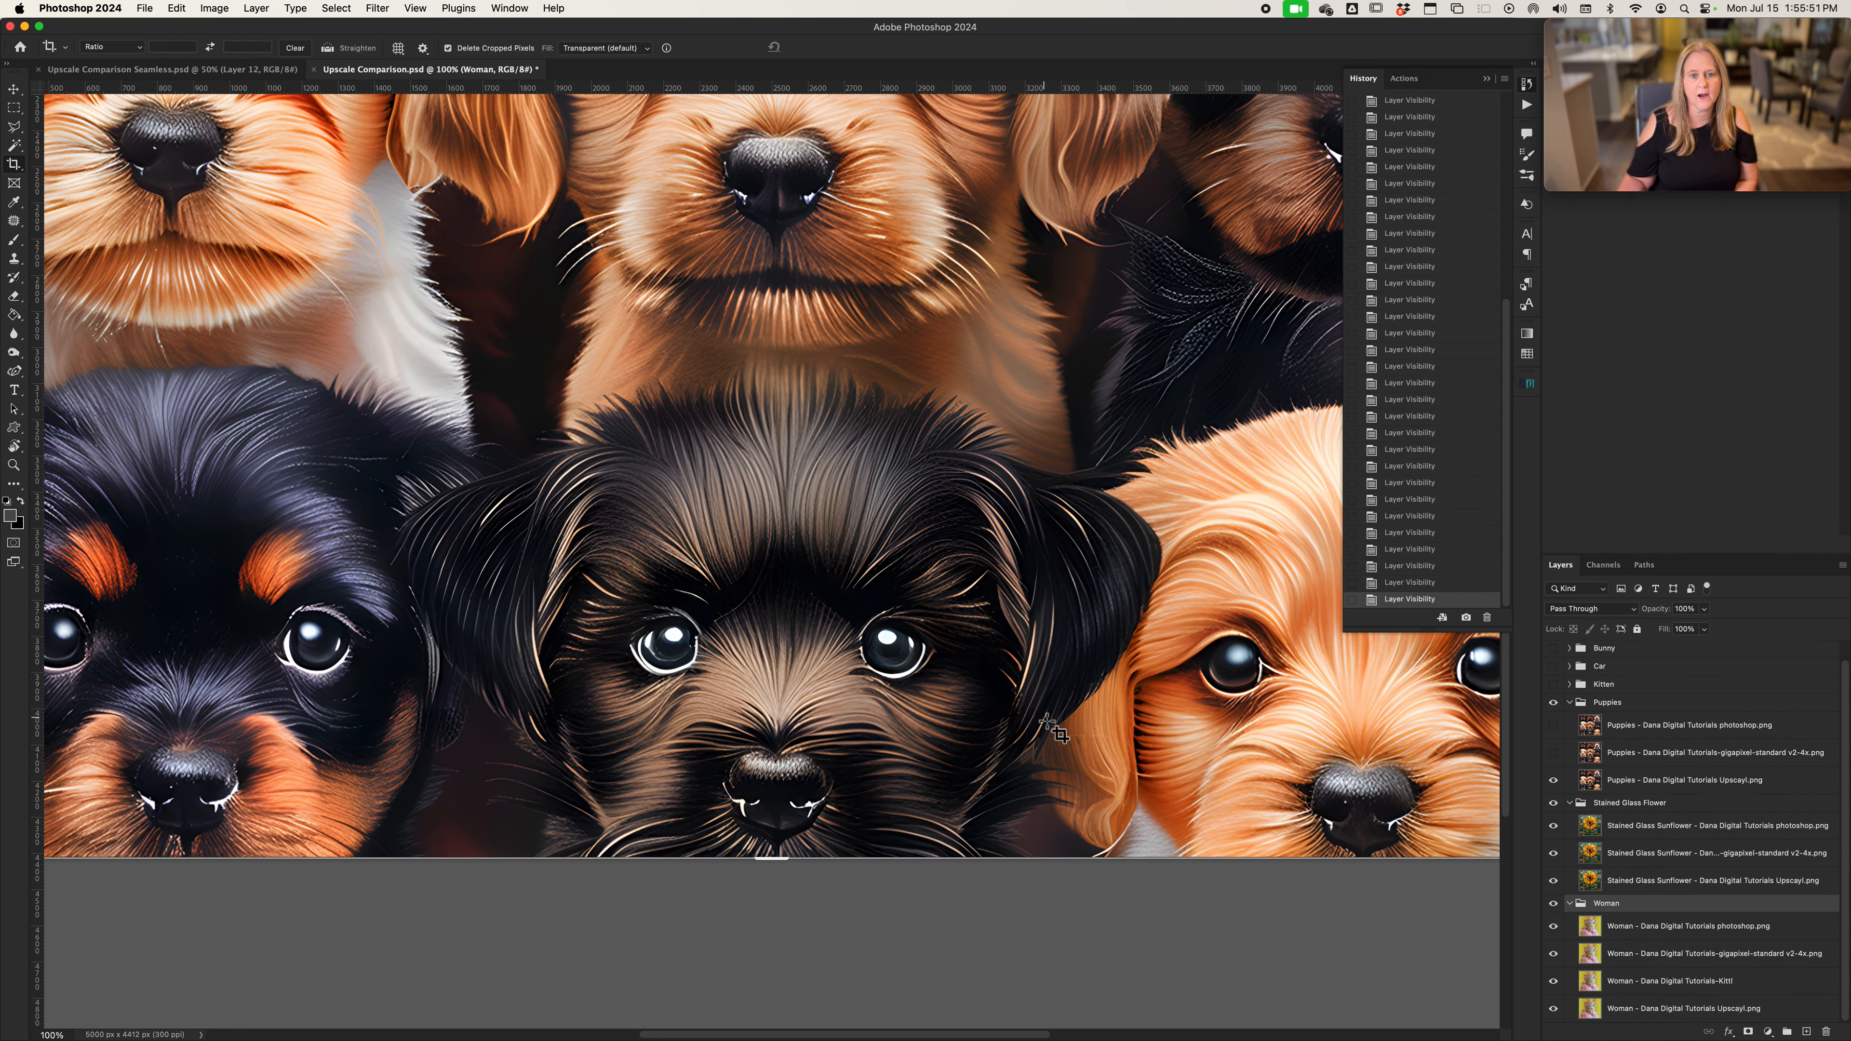
scroll(1049, 723, up, 4)
scroll(1050, 723, up, 1)
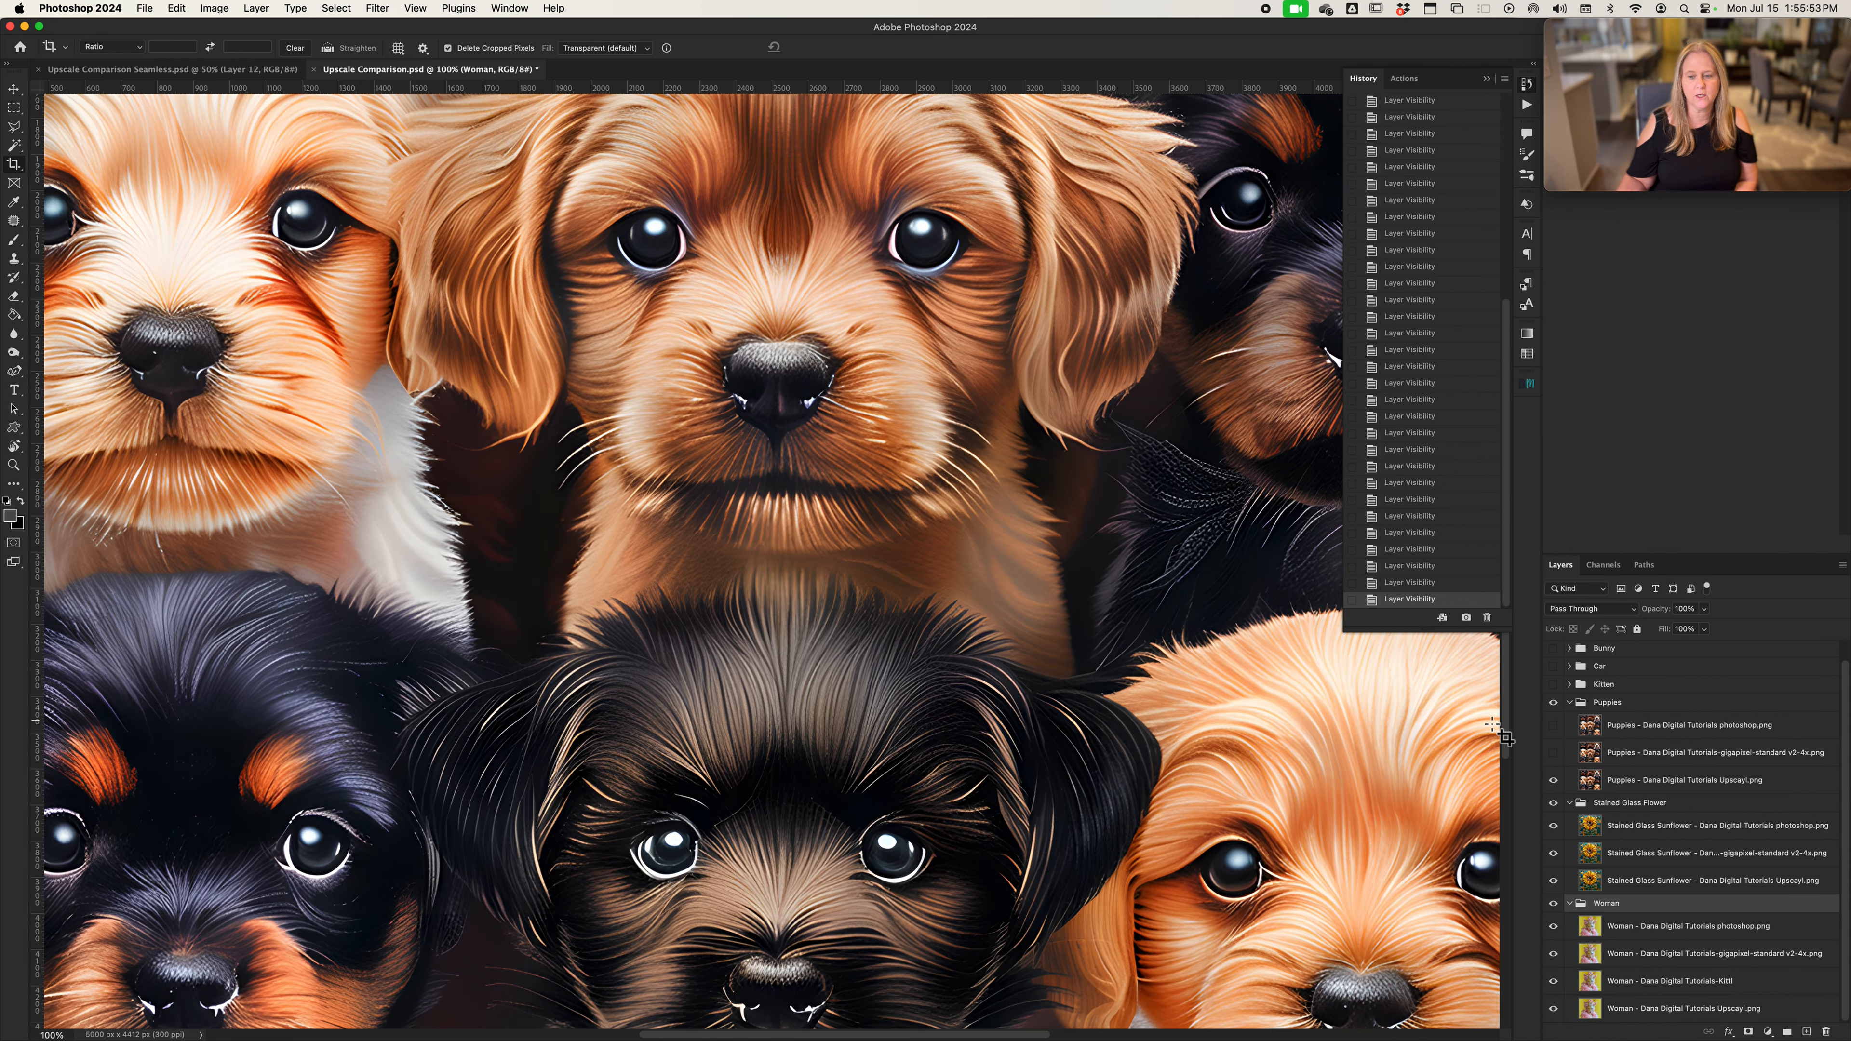
click(1555, 755)
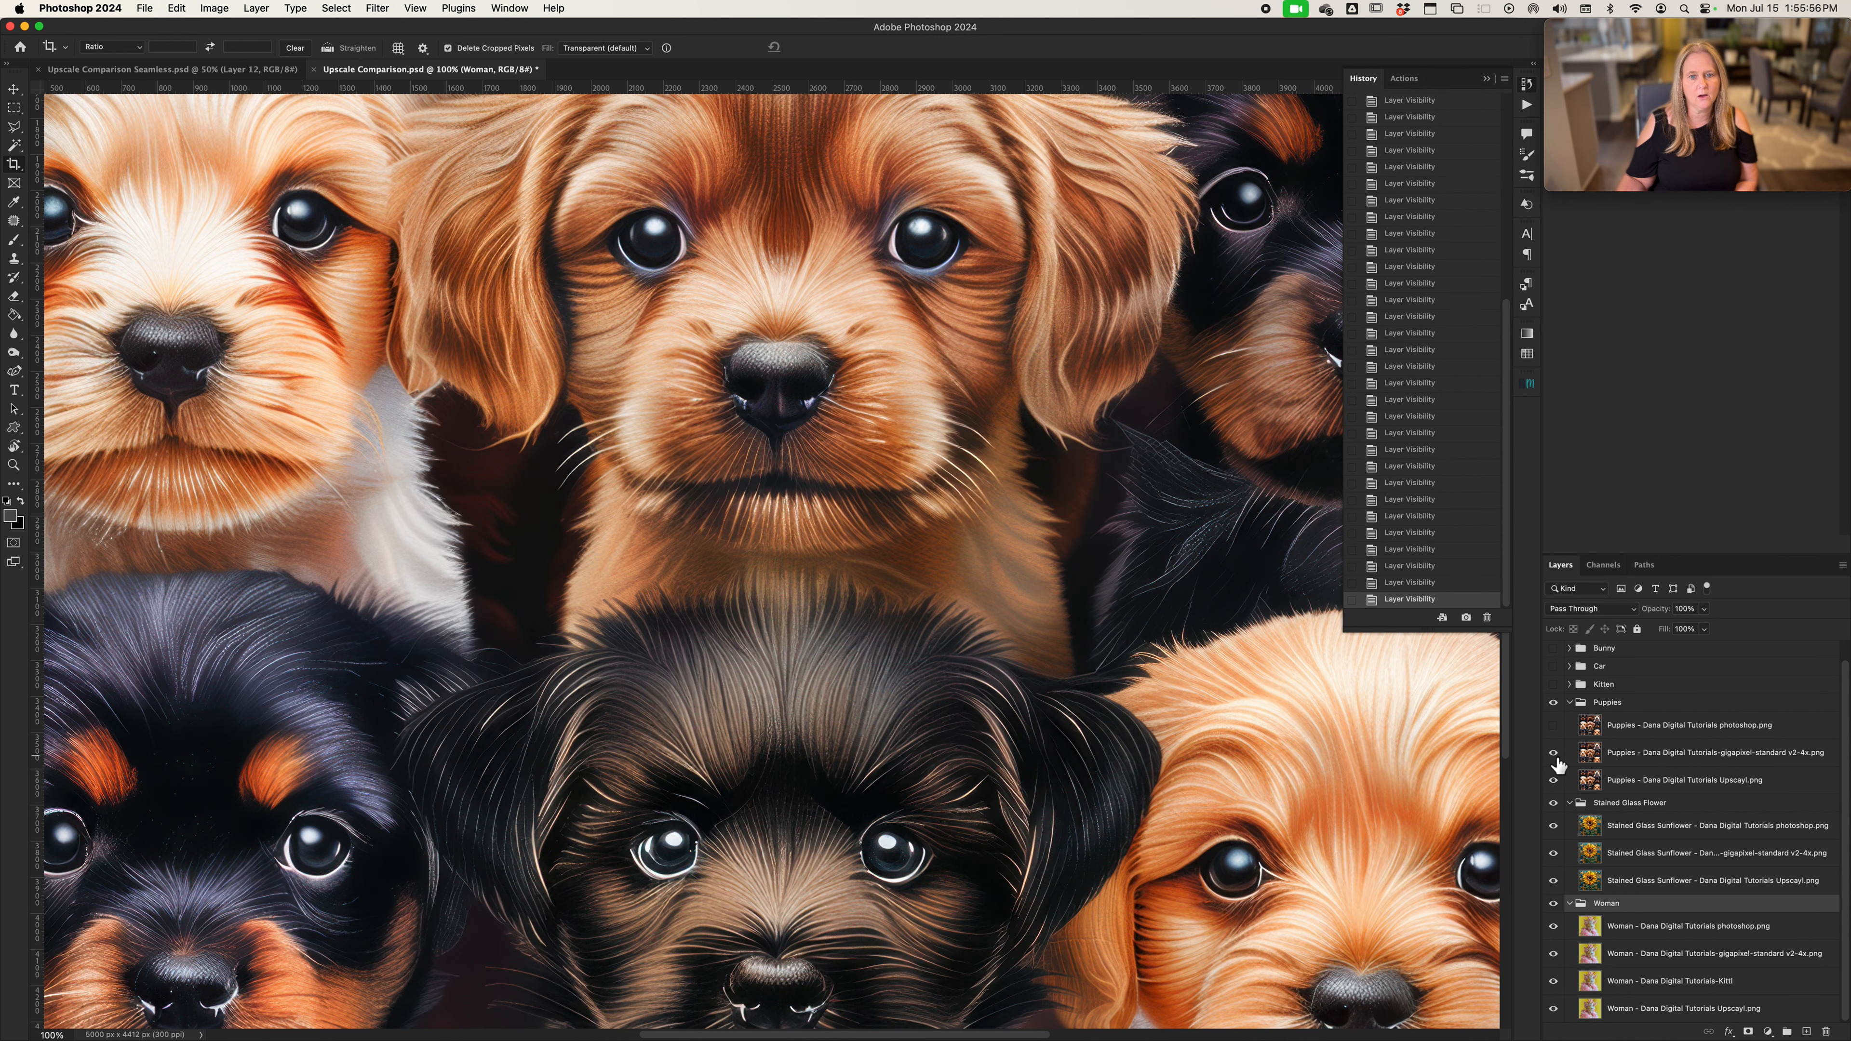
click(1554, 726)
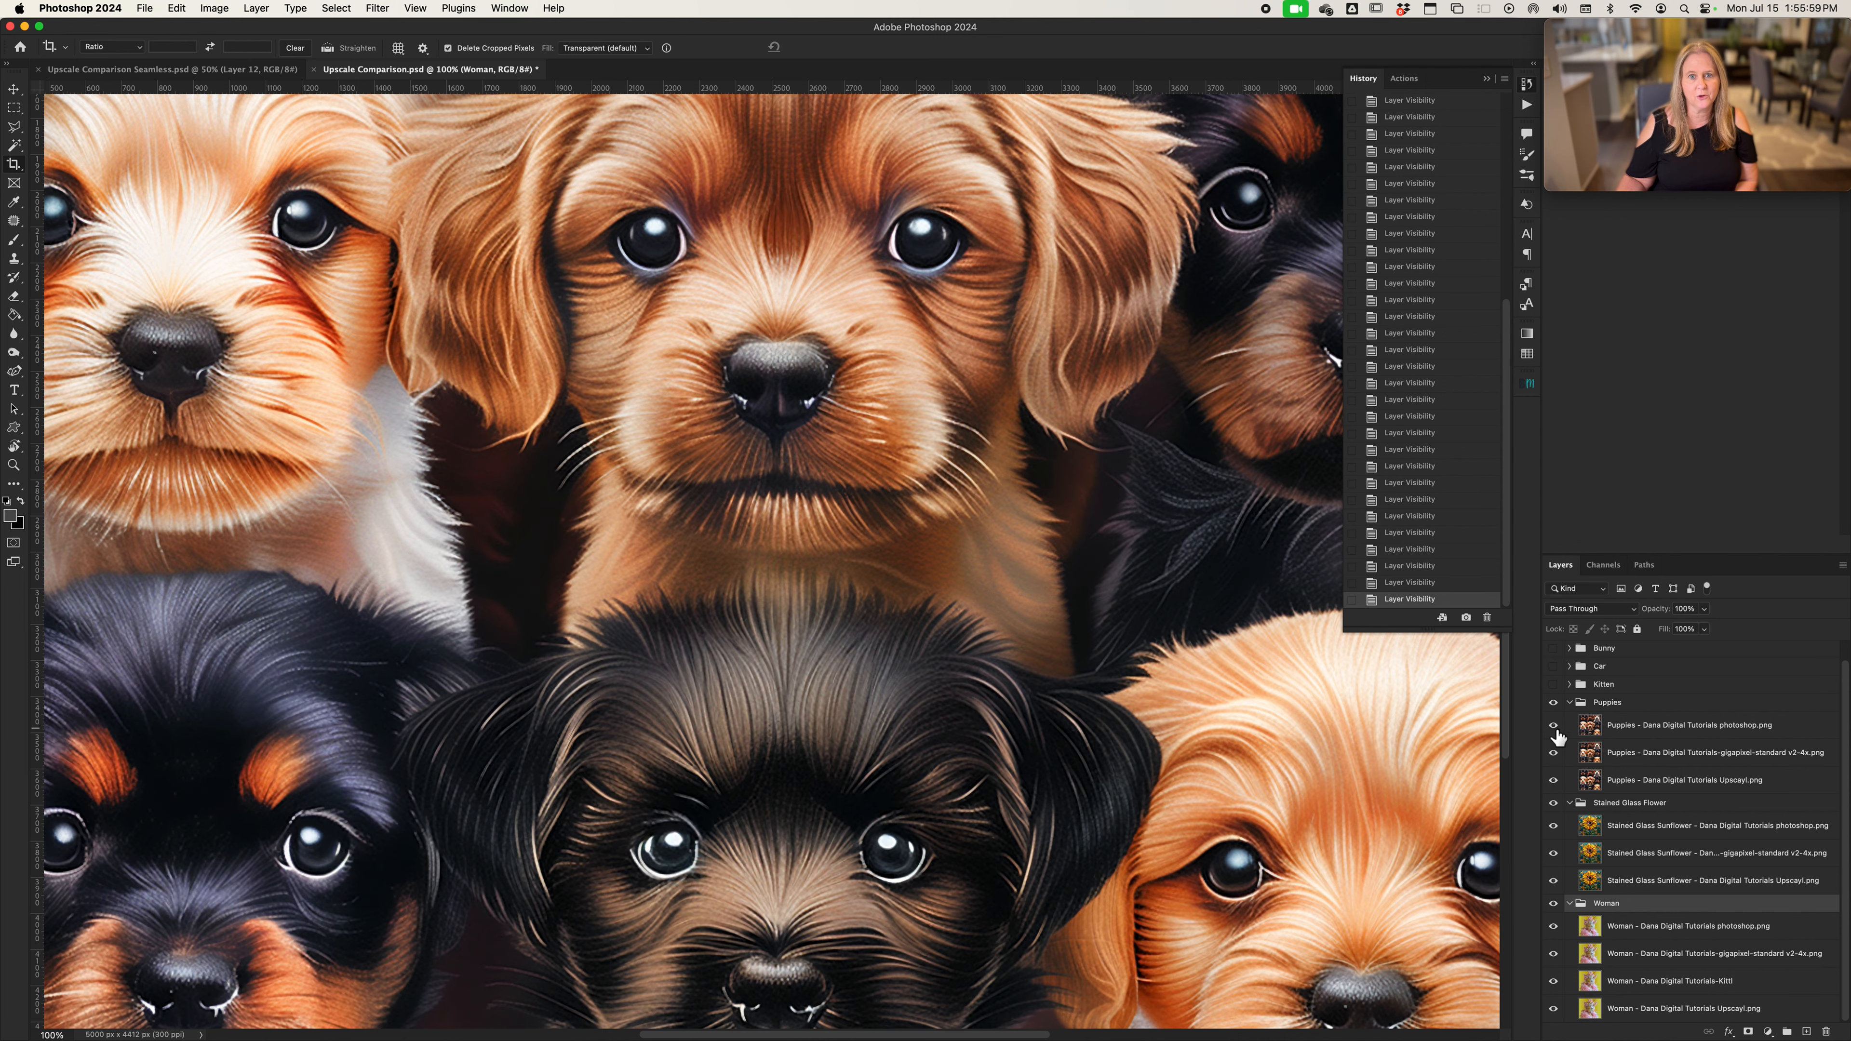
Show the Car group, expand it, and examine the whole image and the car's front at 100% zoom
scroll(1557, 736, up, 1)
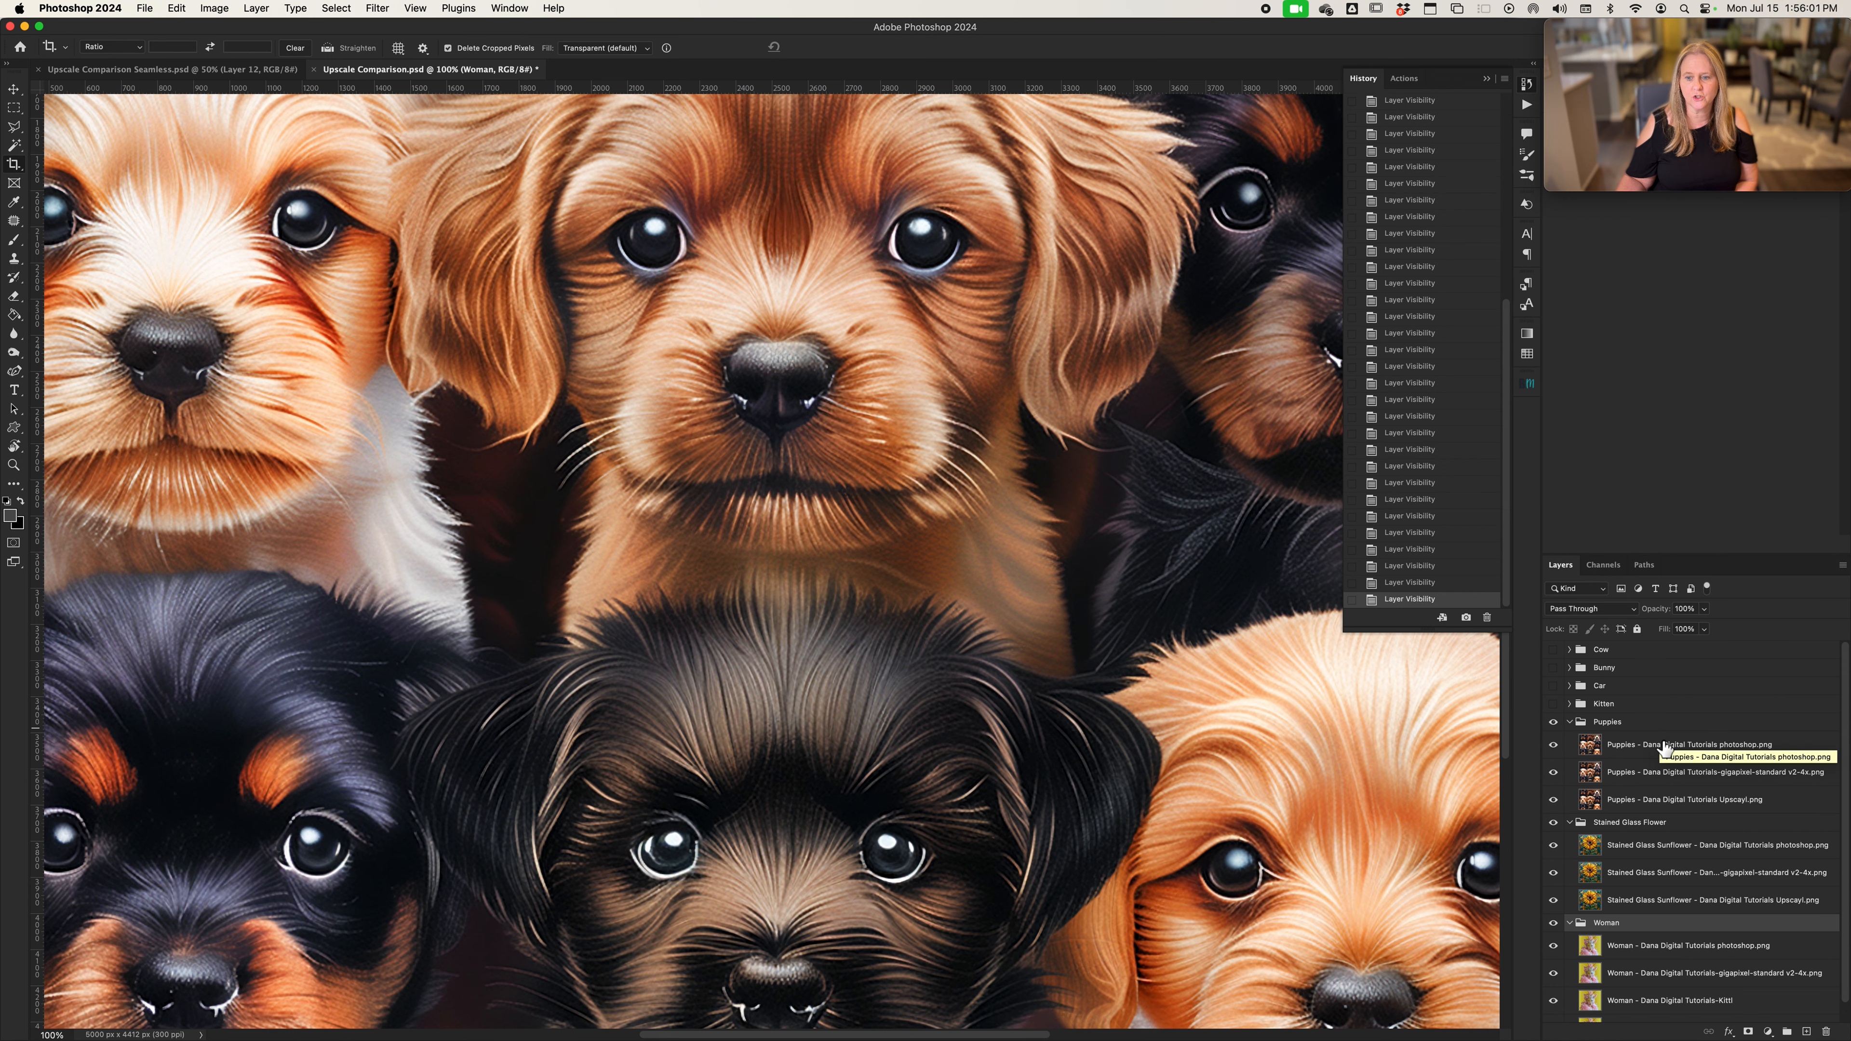
click(1553, 687)
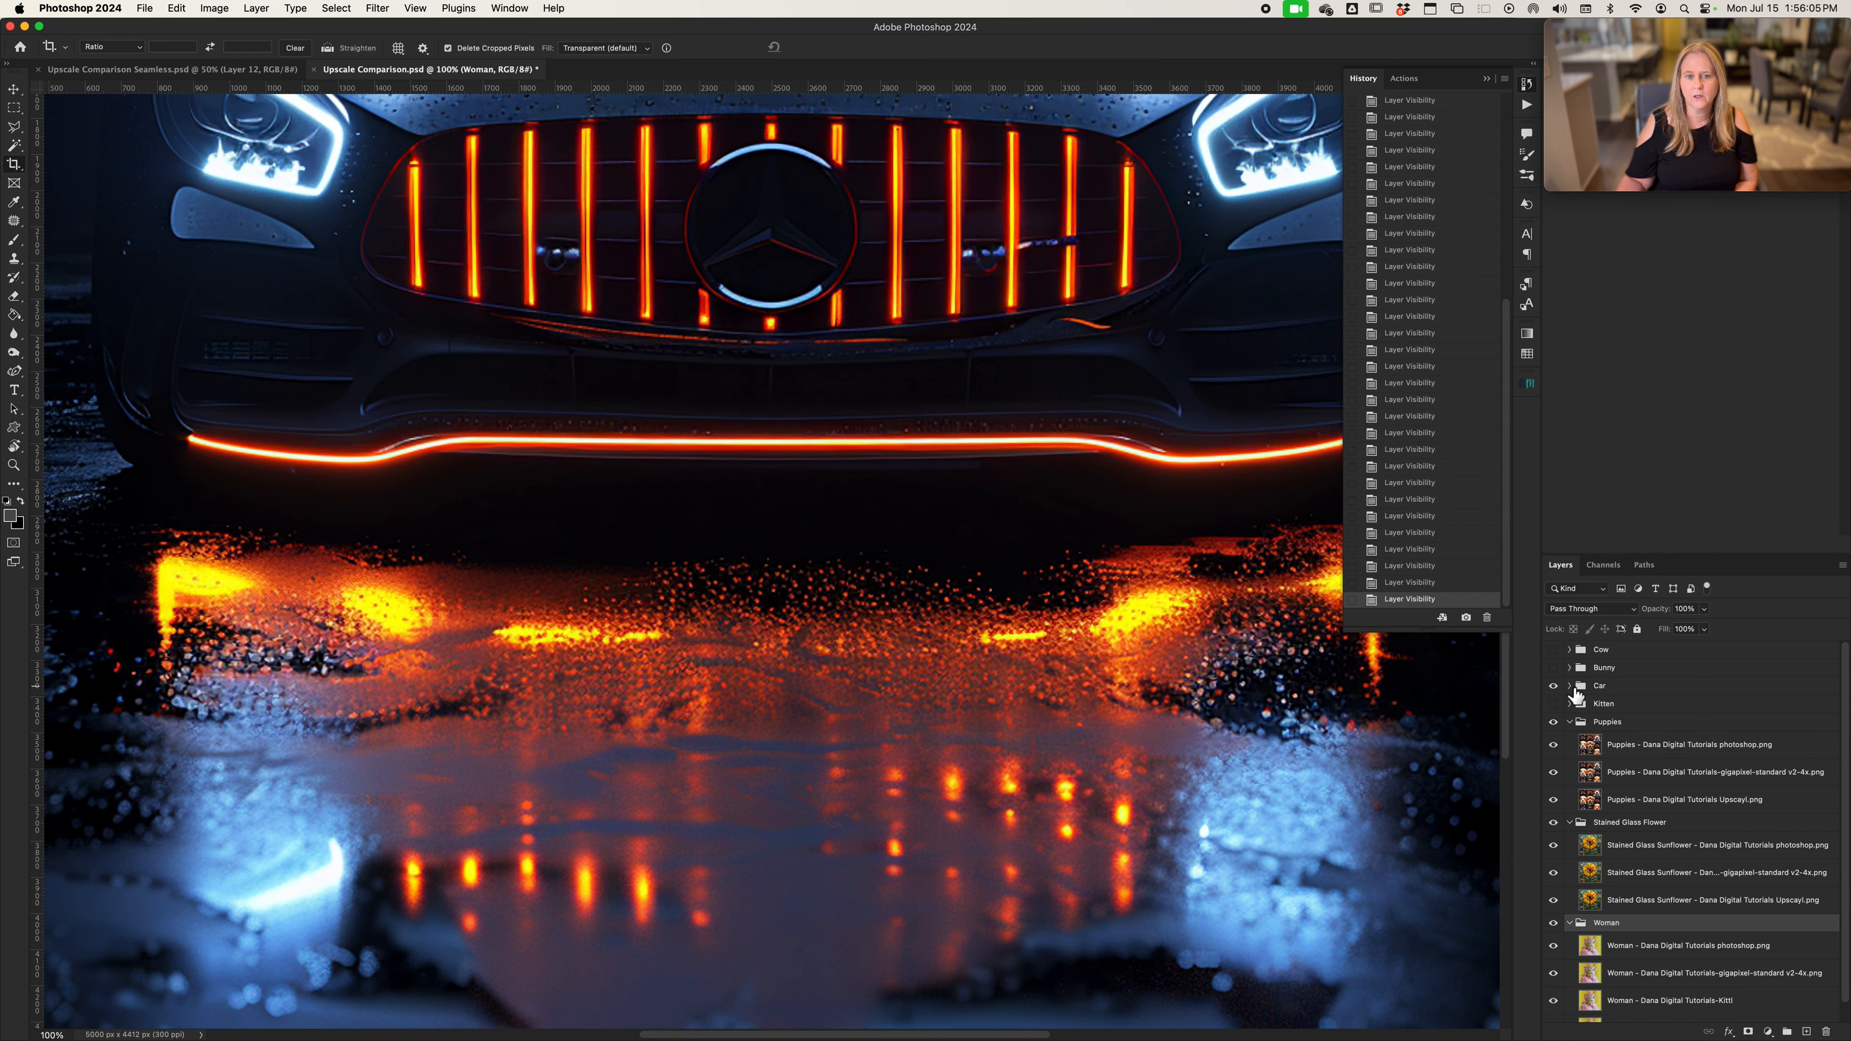
click(1569, 686)
scroll(1100, 693, up, 3)
key(super+0)
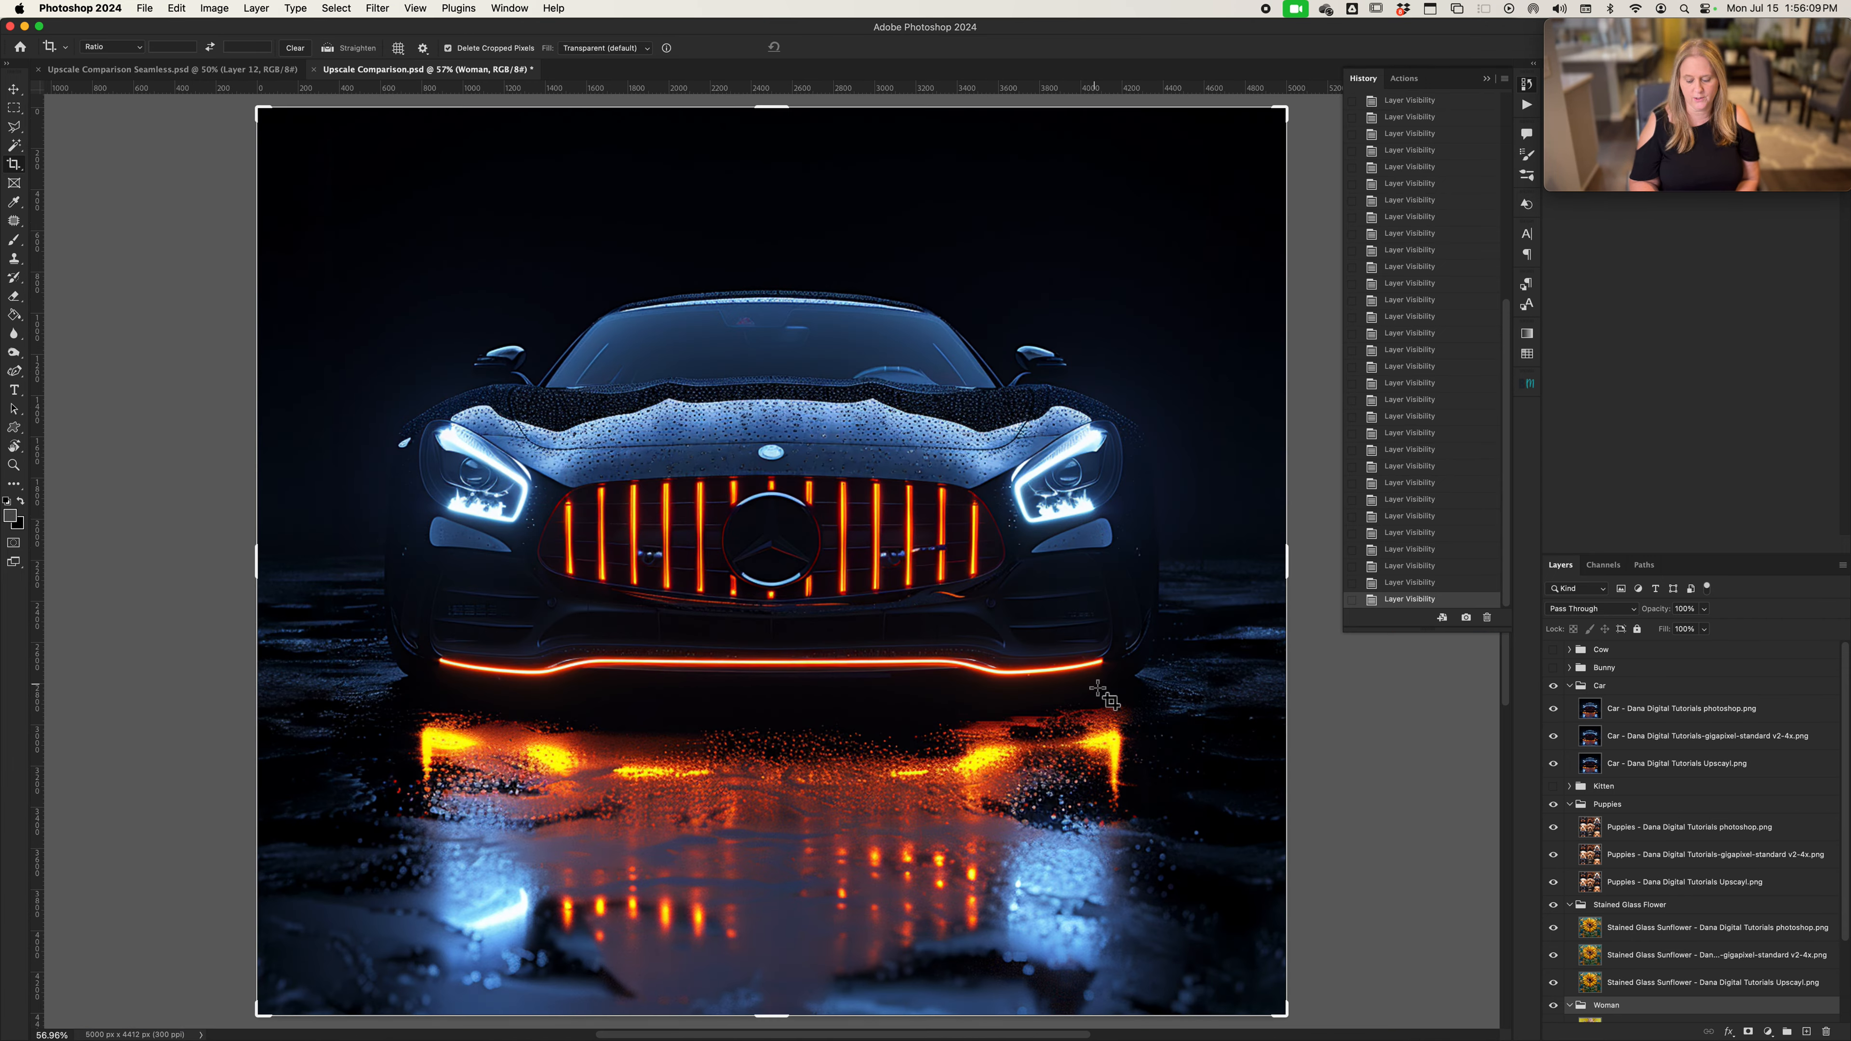
key(super+1)
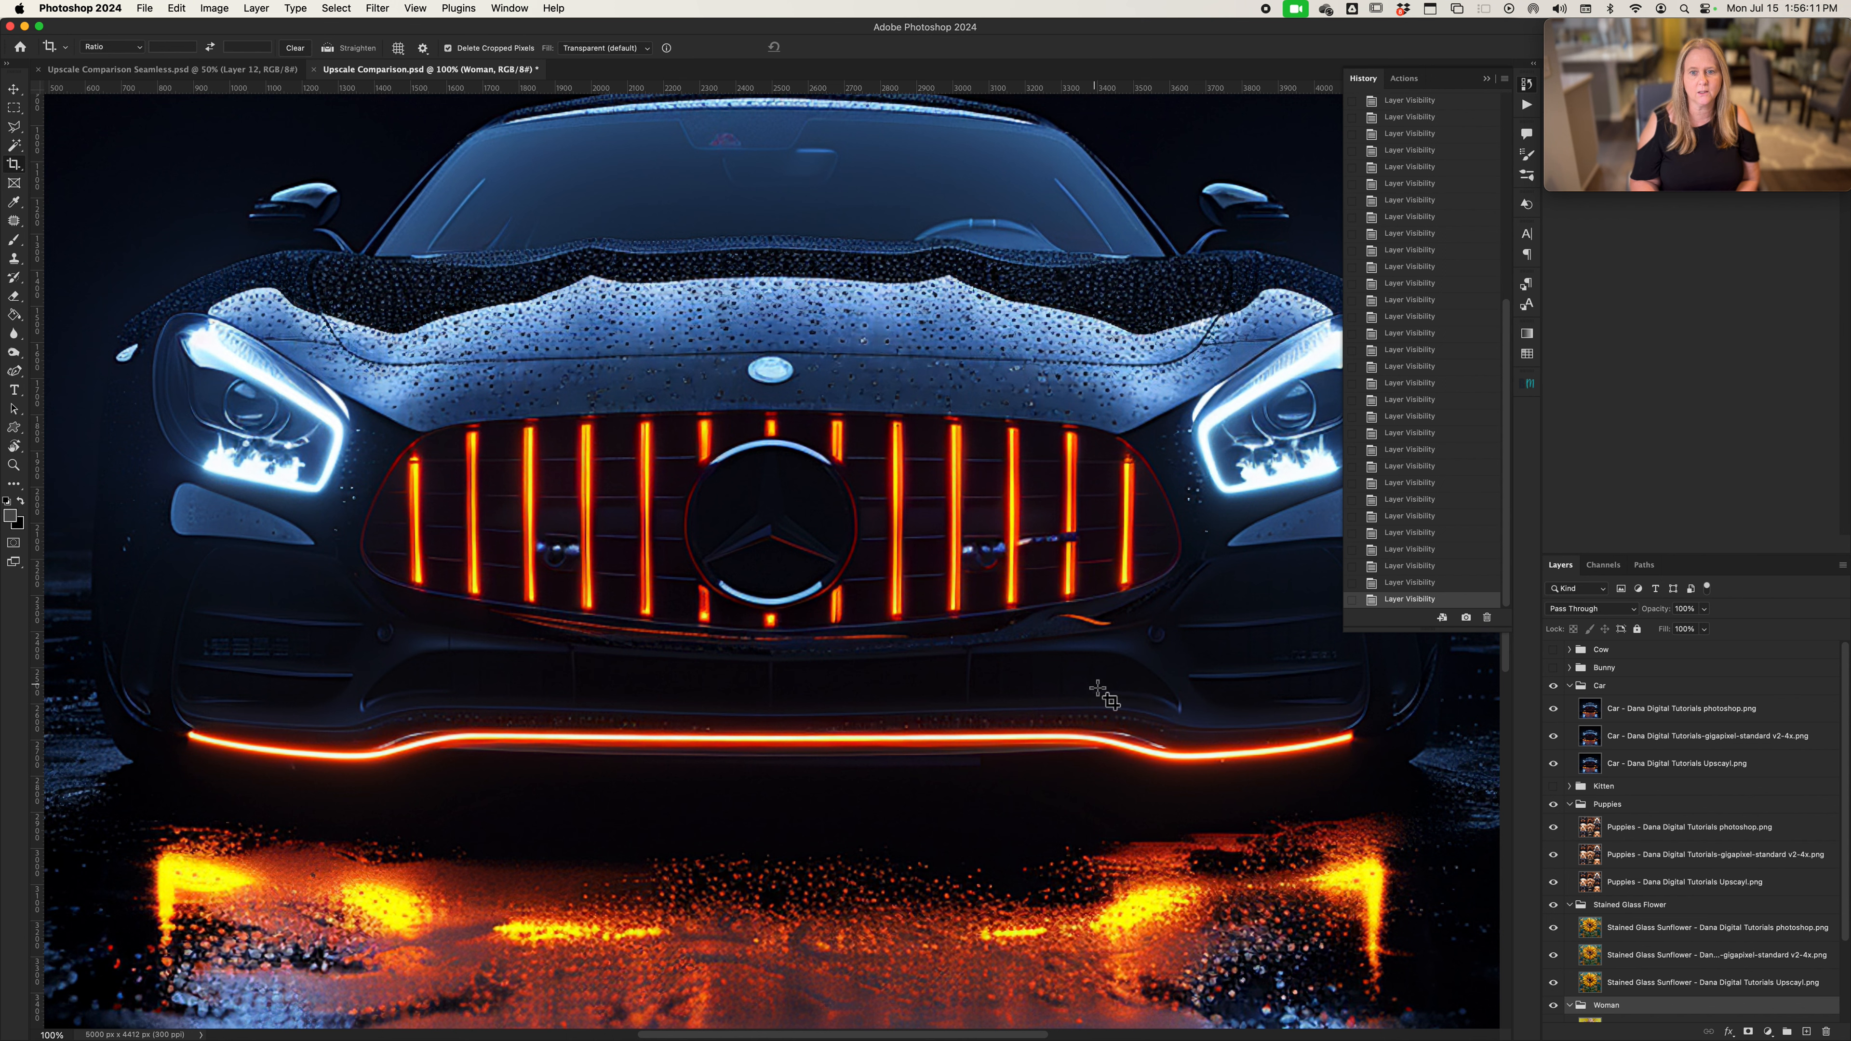
scroll(1100, 693, up, 2)
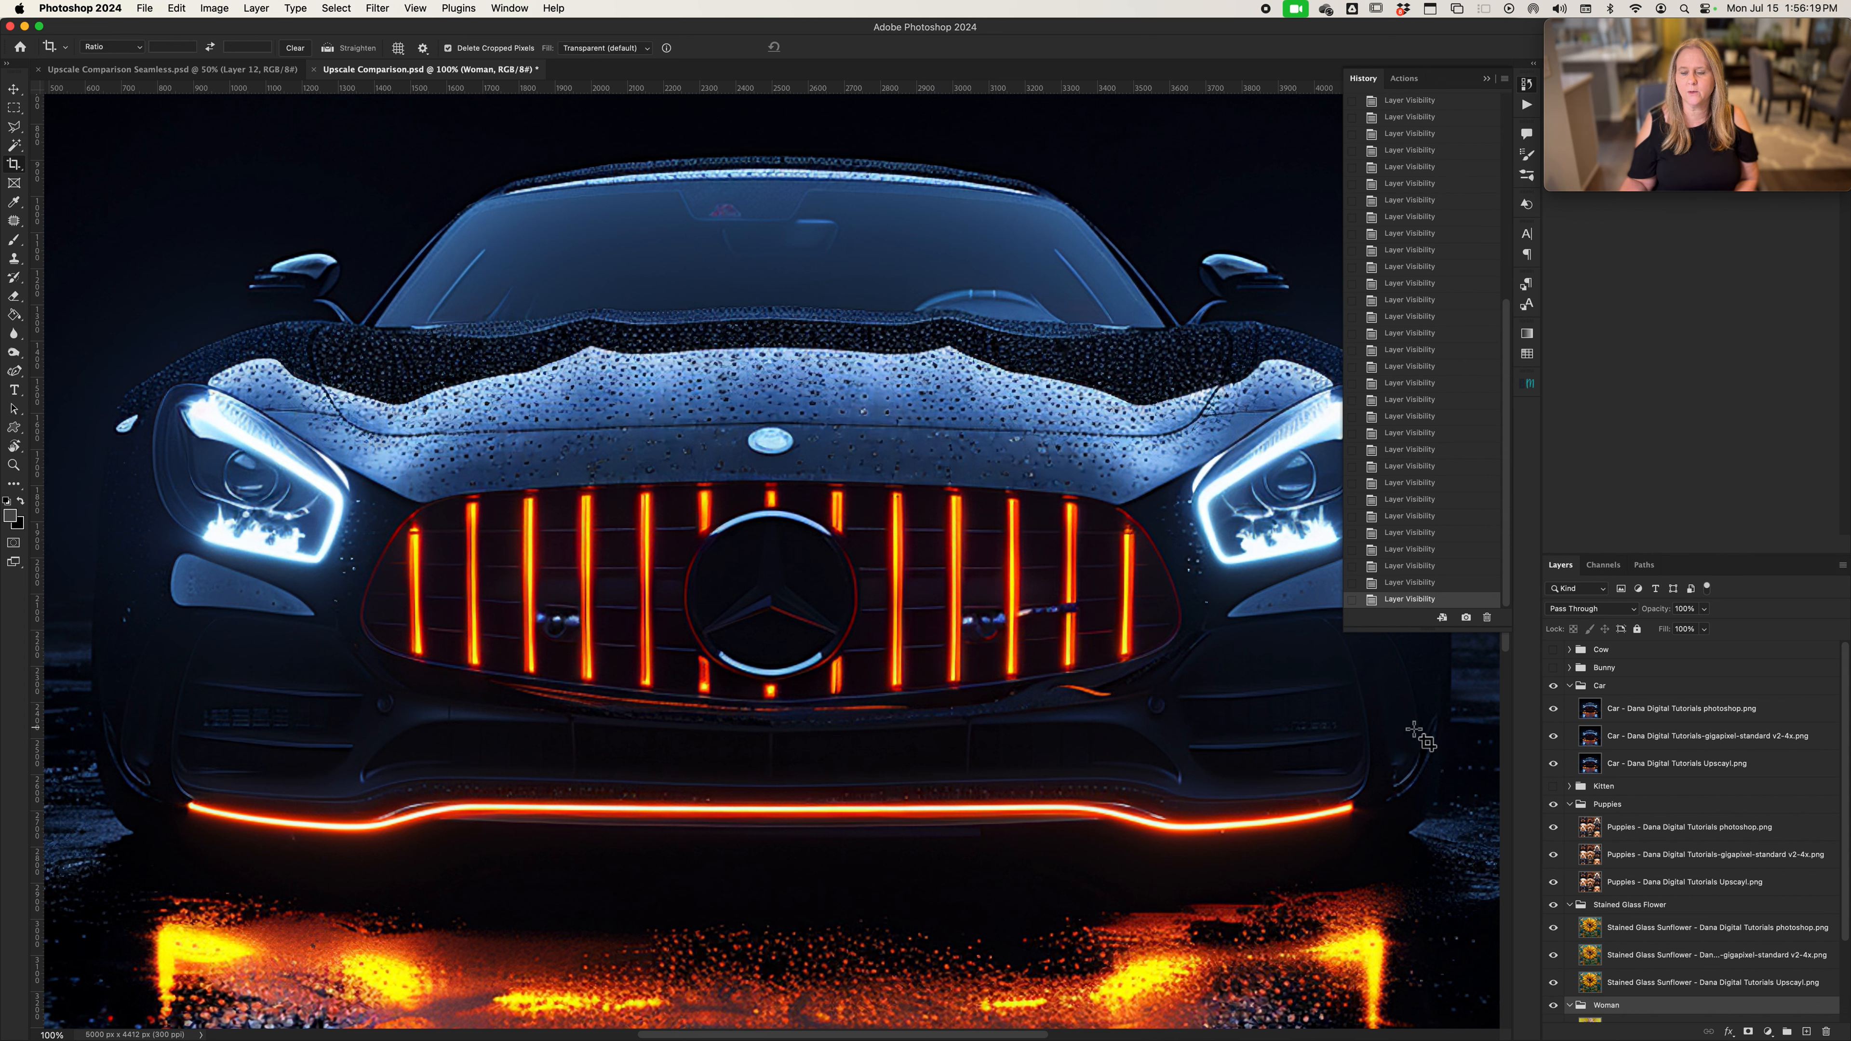
Compare the car's Photoshop version with the Gigapixel version beneath, leaving the Photoshop version hidden
click(1553, 711)
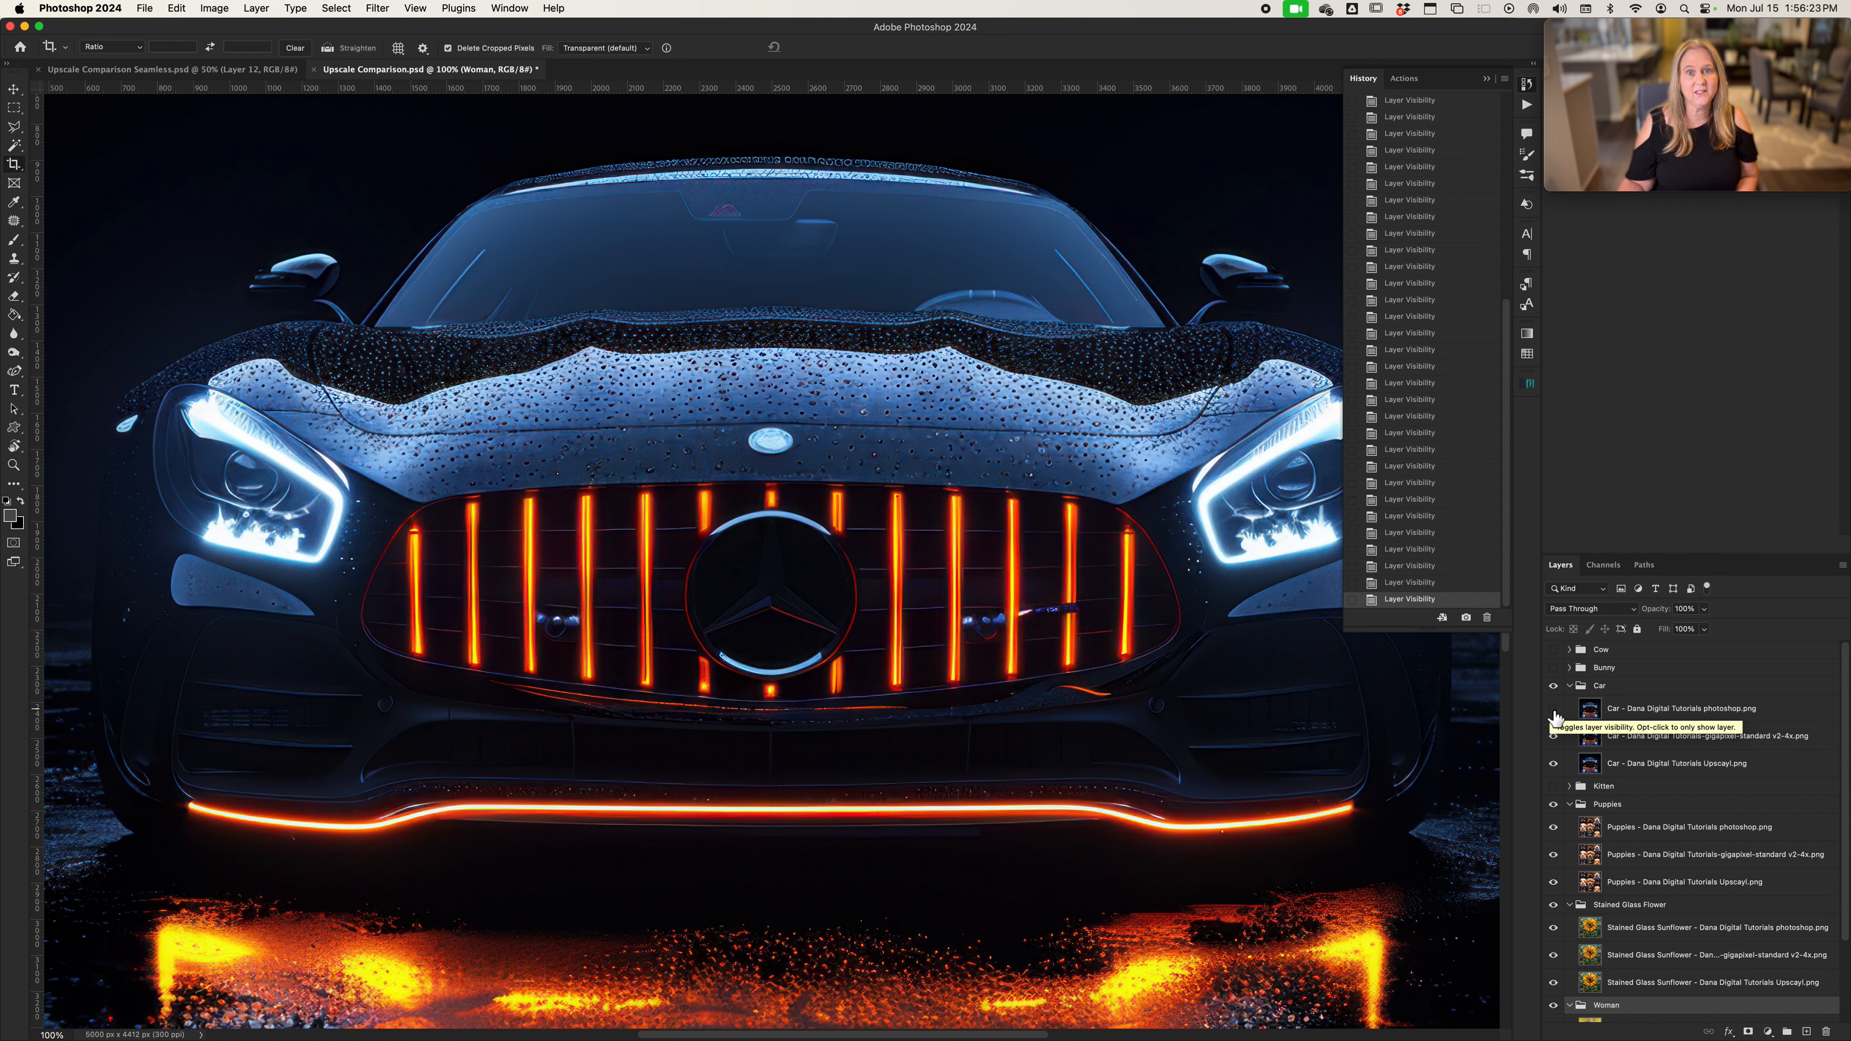
click(1553, 708)
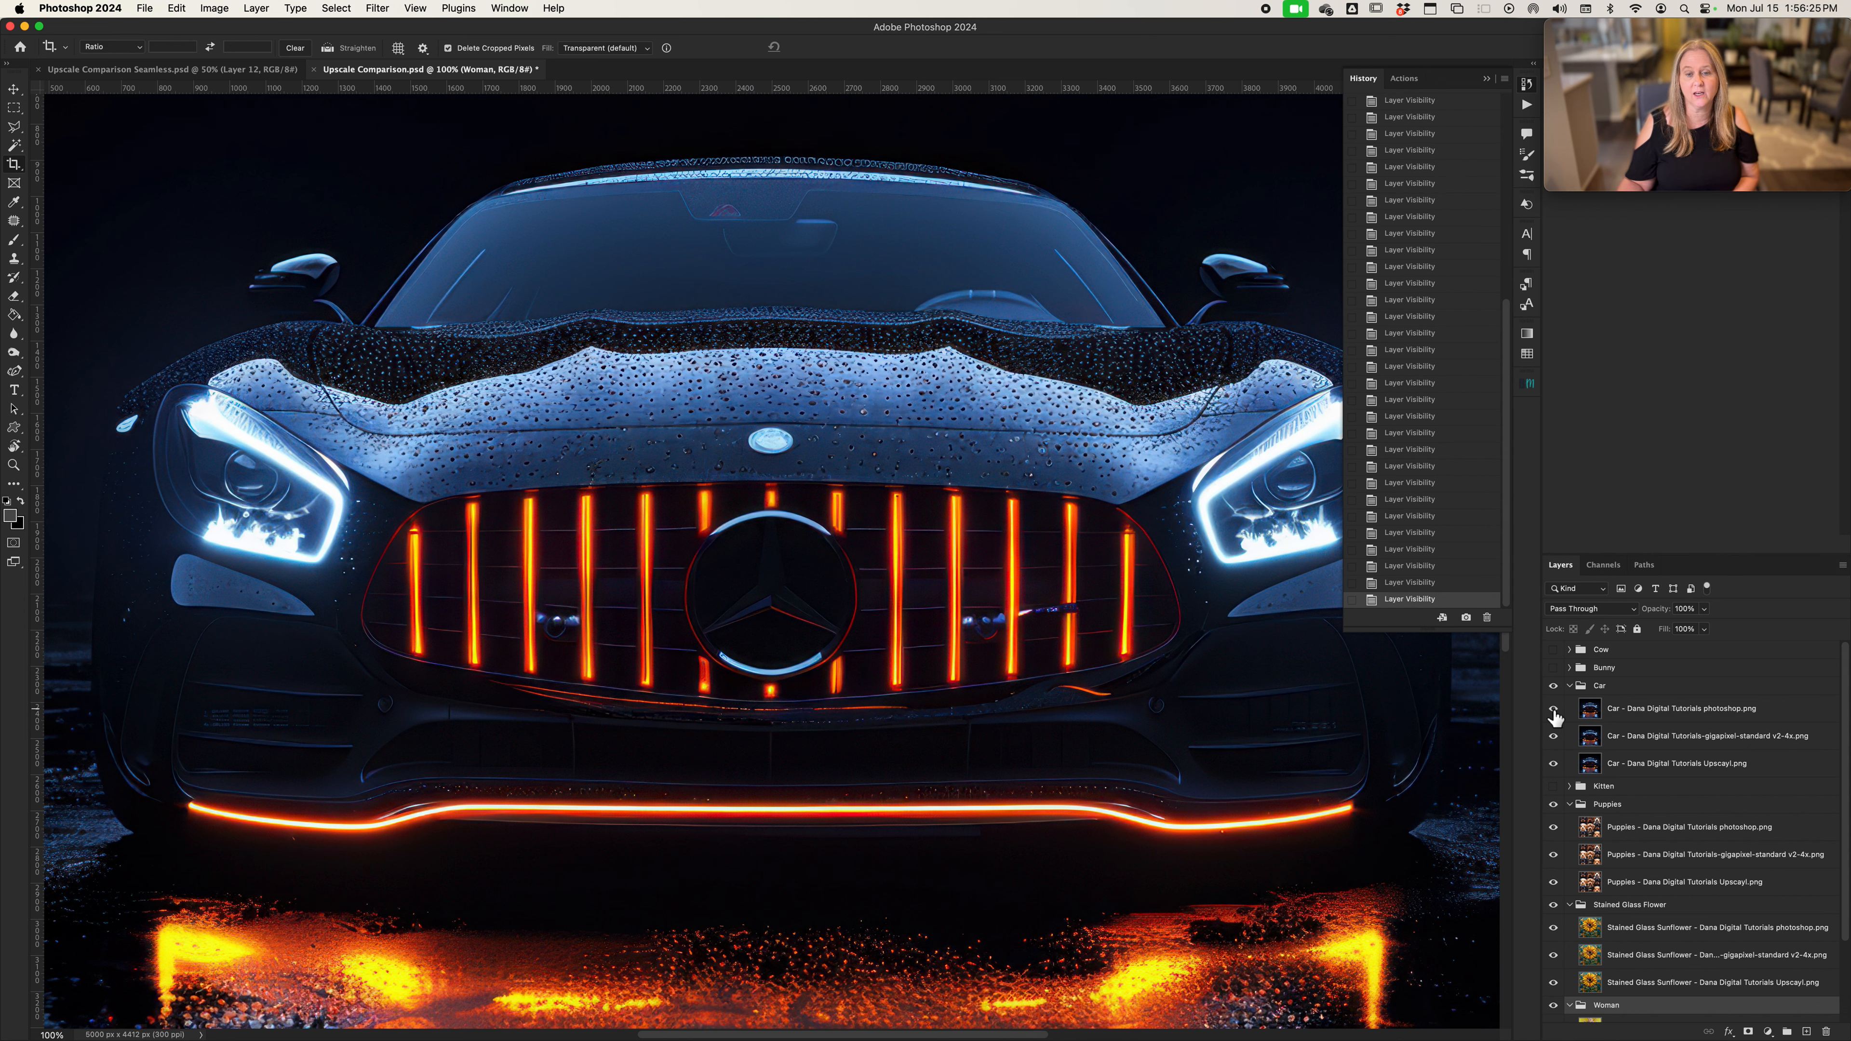
click(1553, 710)
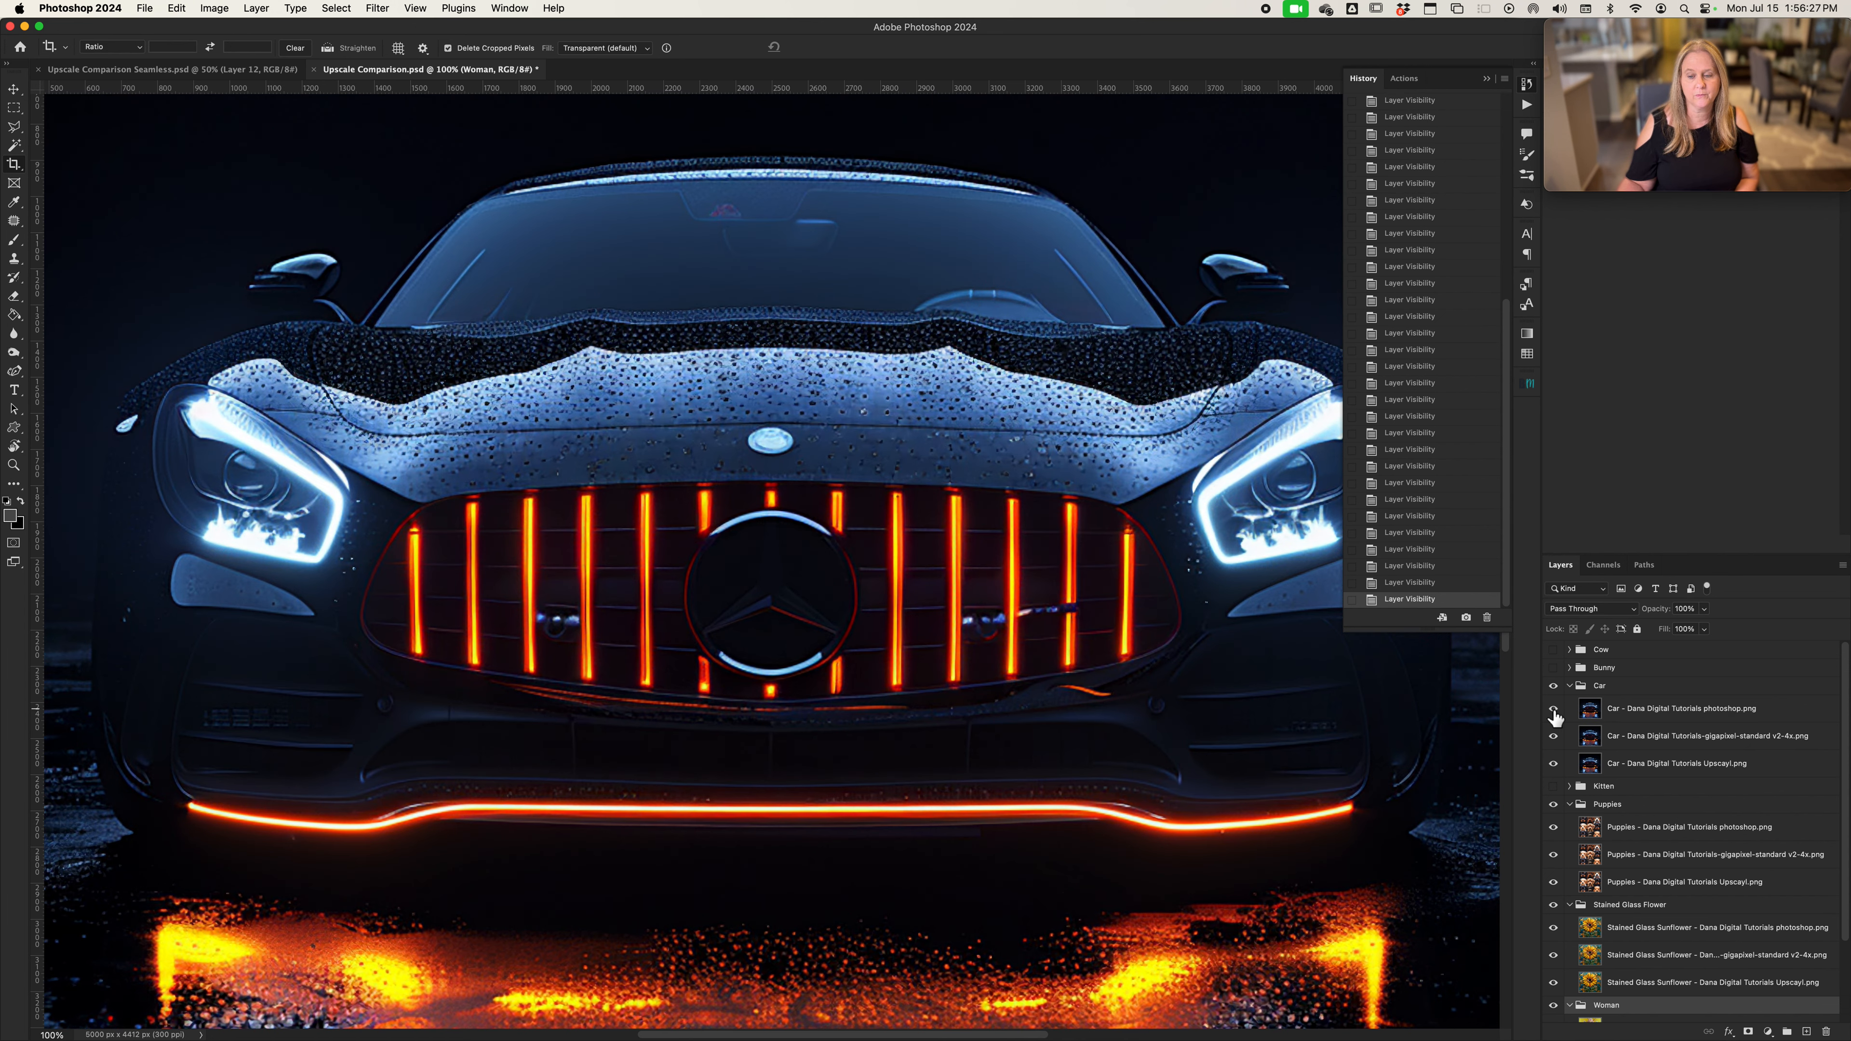
click(1553, 710)
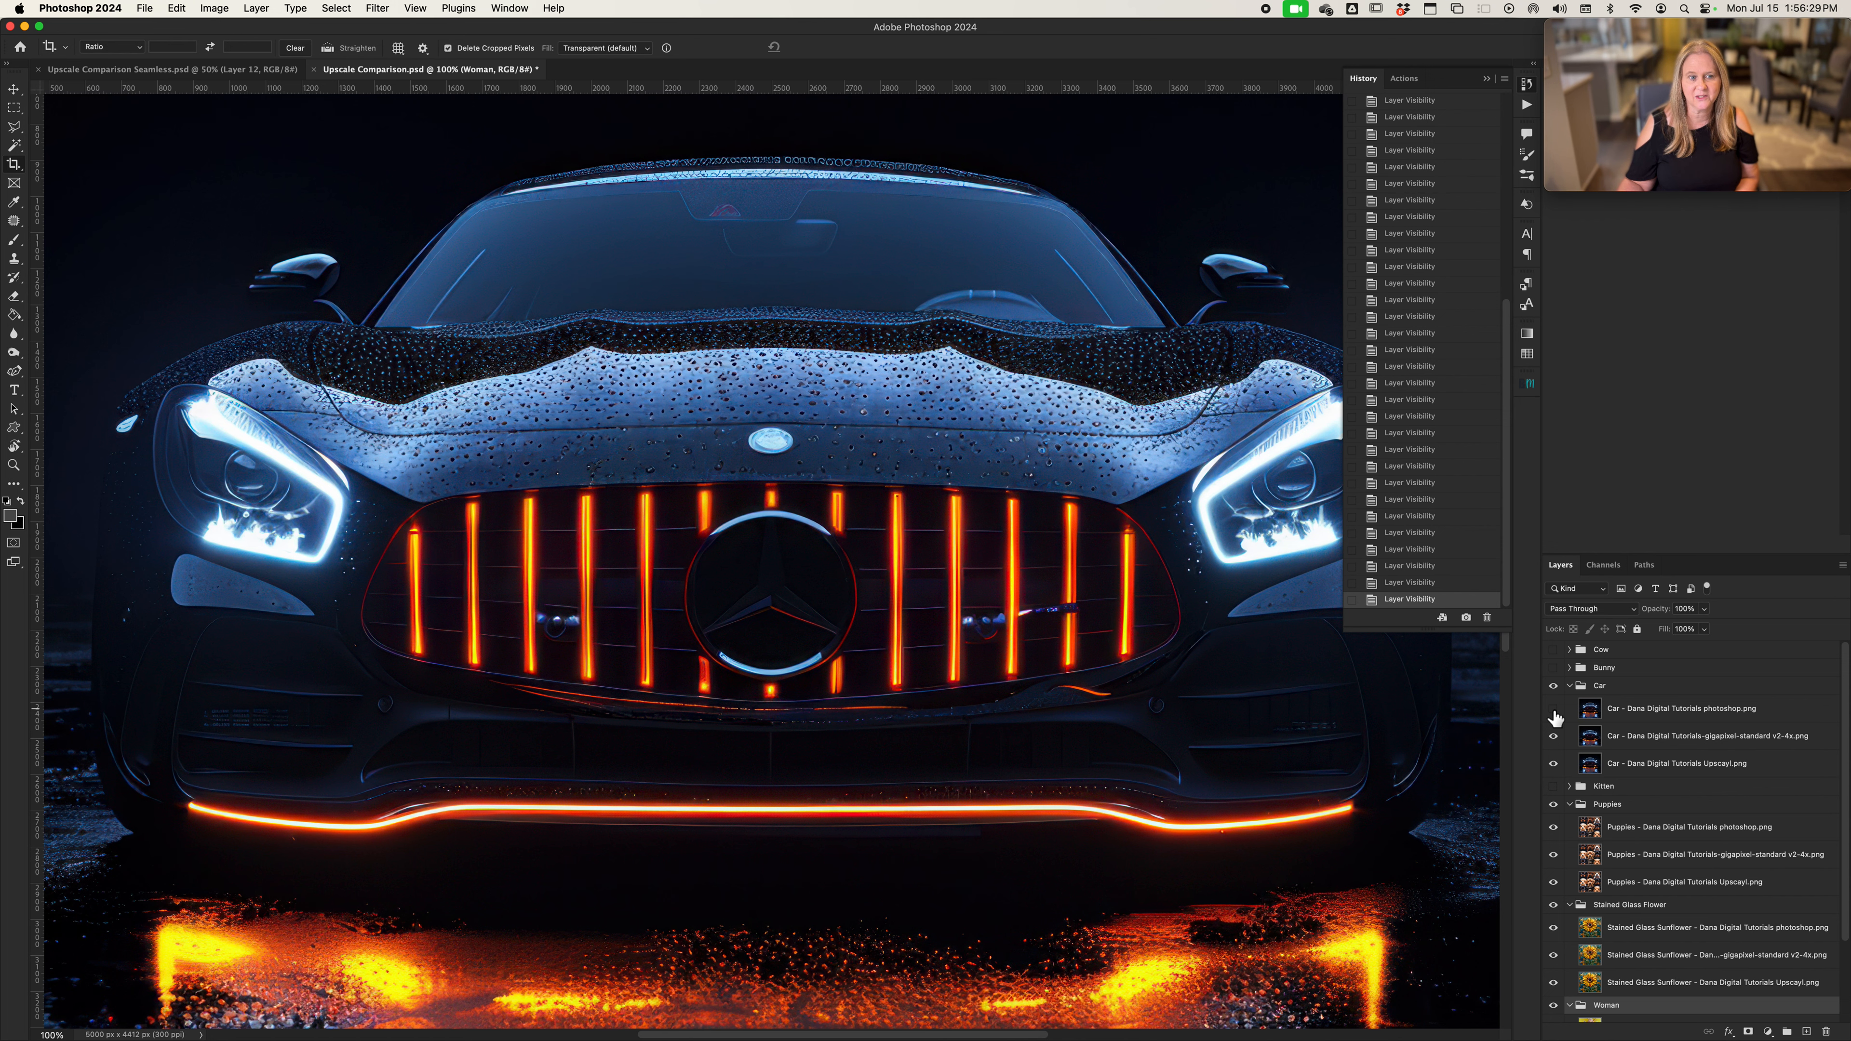
Compare the car's Gigapixel version with the Upscayl version beneath at 100% zoom
click(1554, 738)
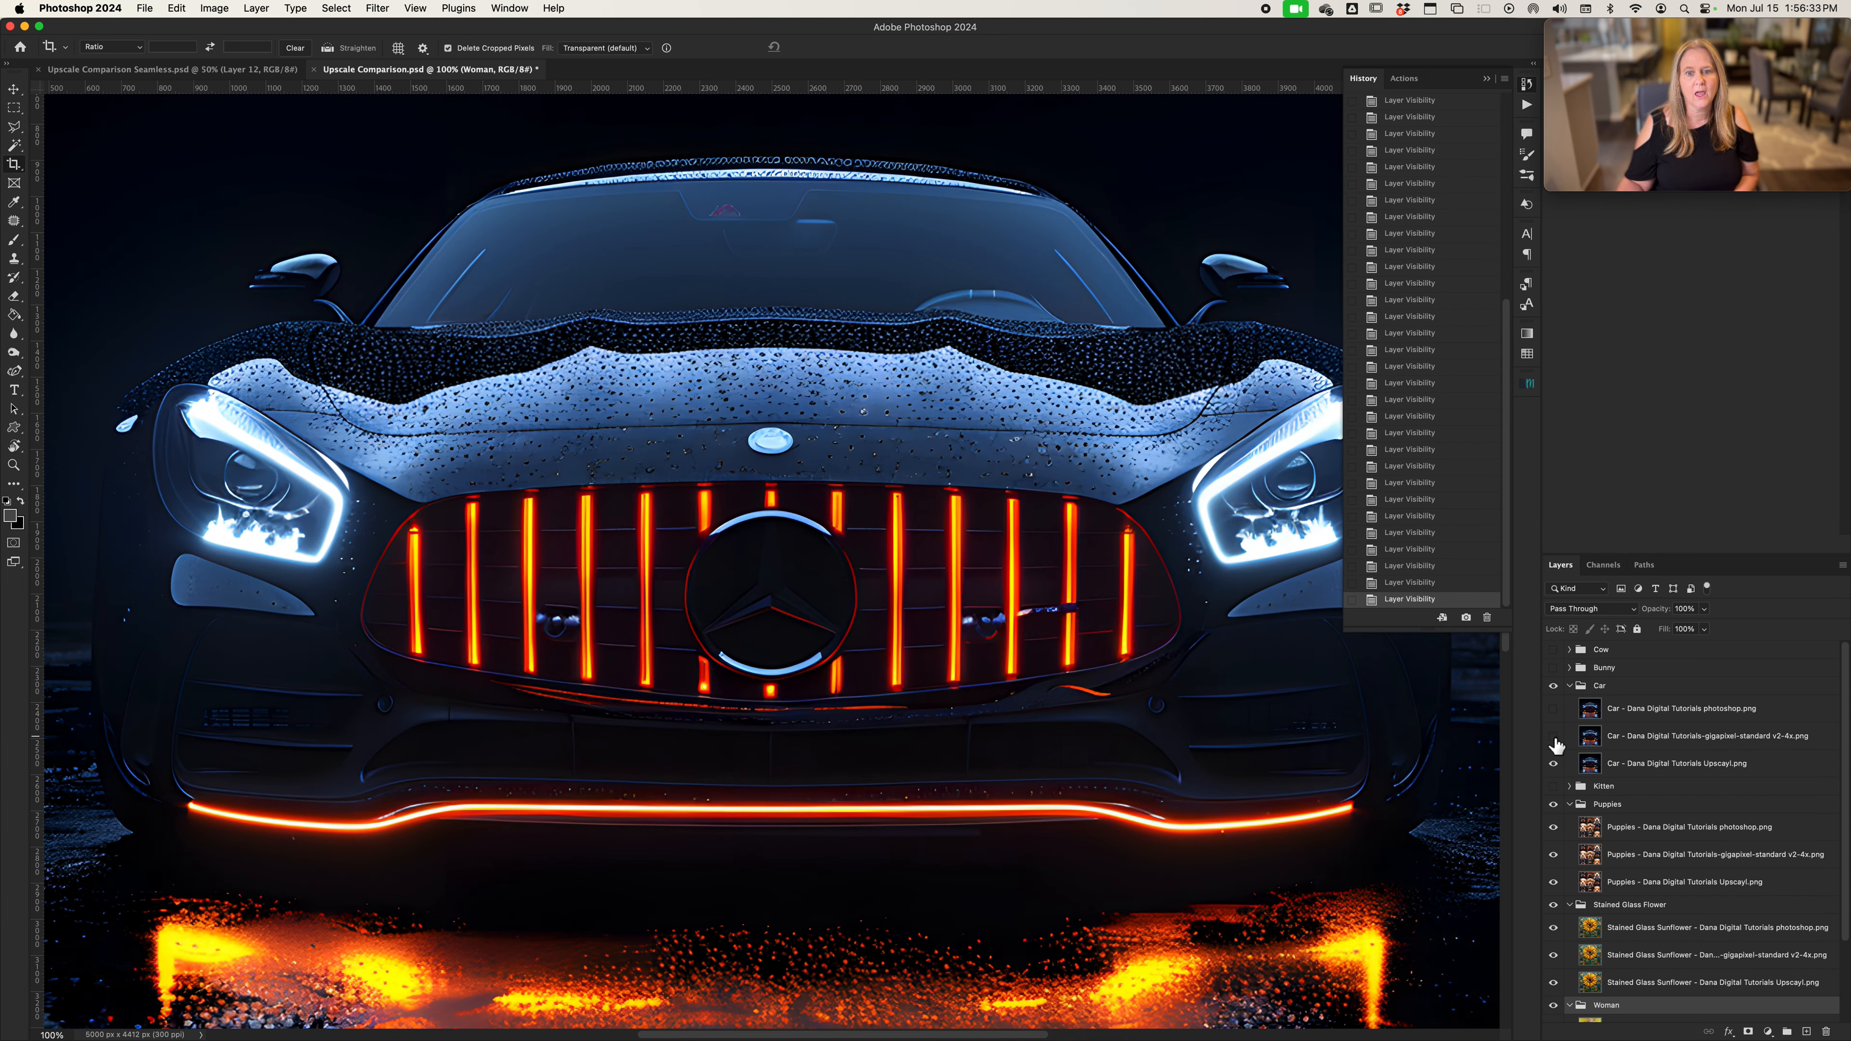
click(1554, 738)
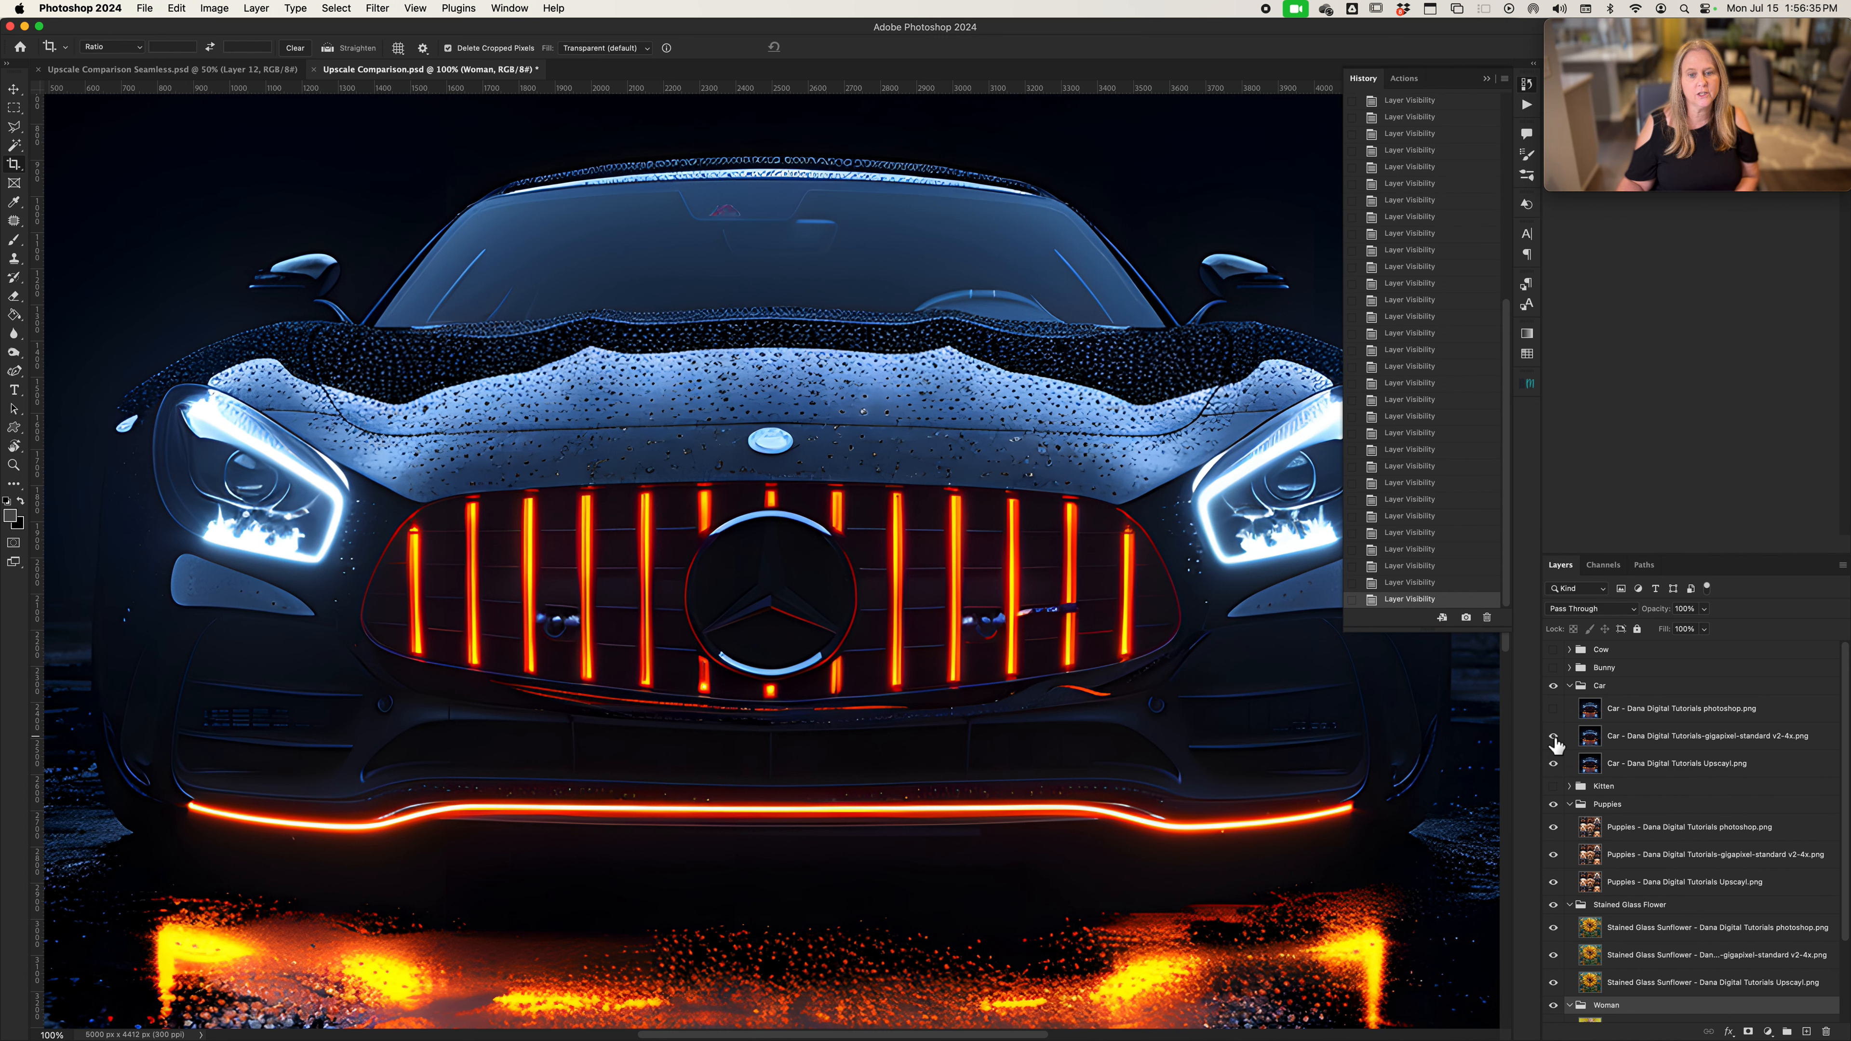
click(1555, 739)
Compare the car's Gigapixel and Upscayl versions on the whole image, and restore the Photoshop version before collapsing the Car group
key(super+0)
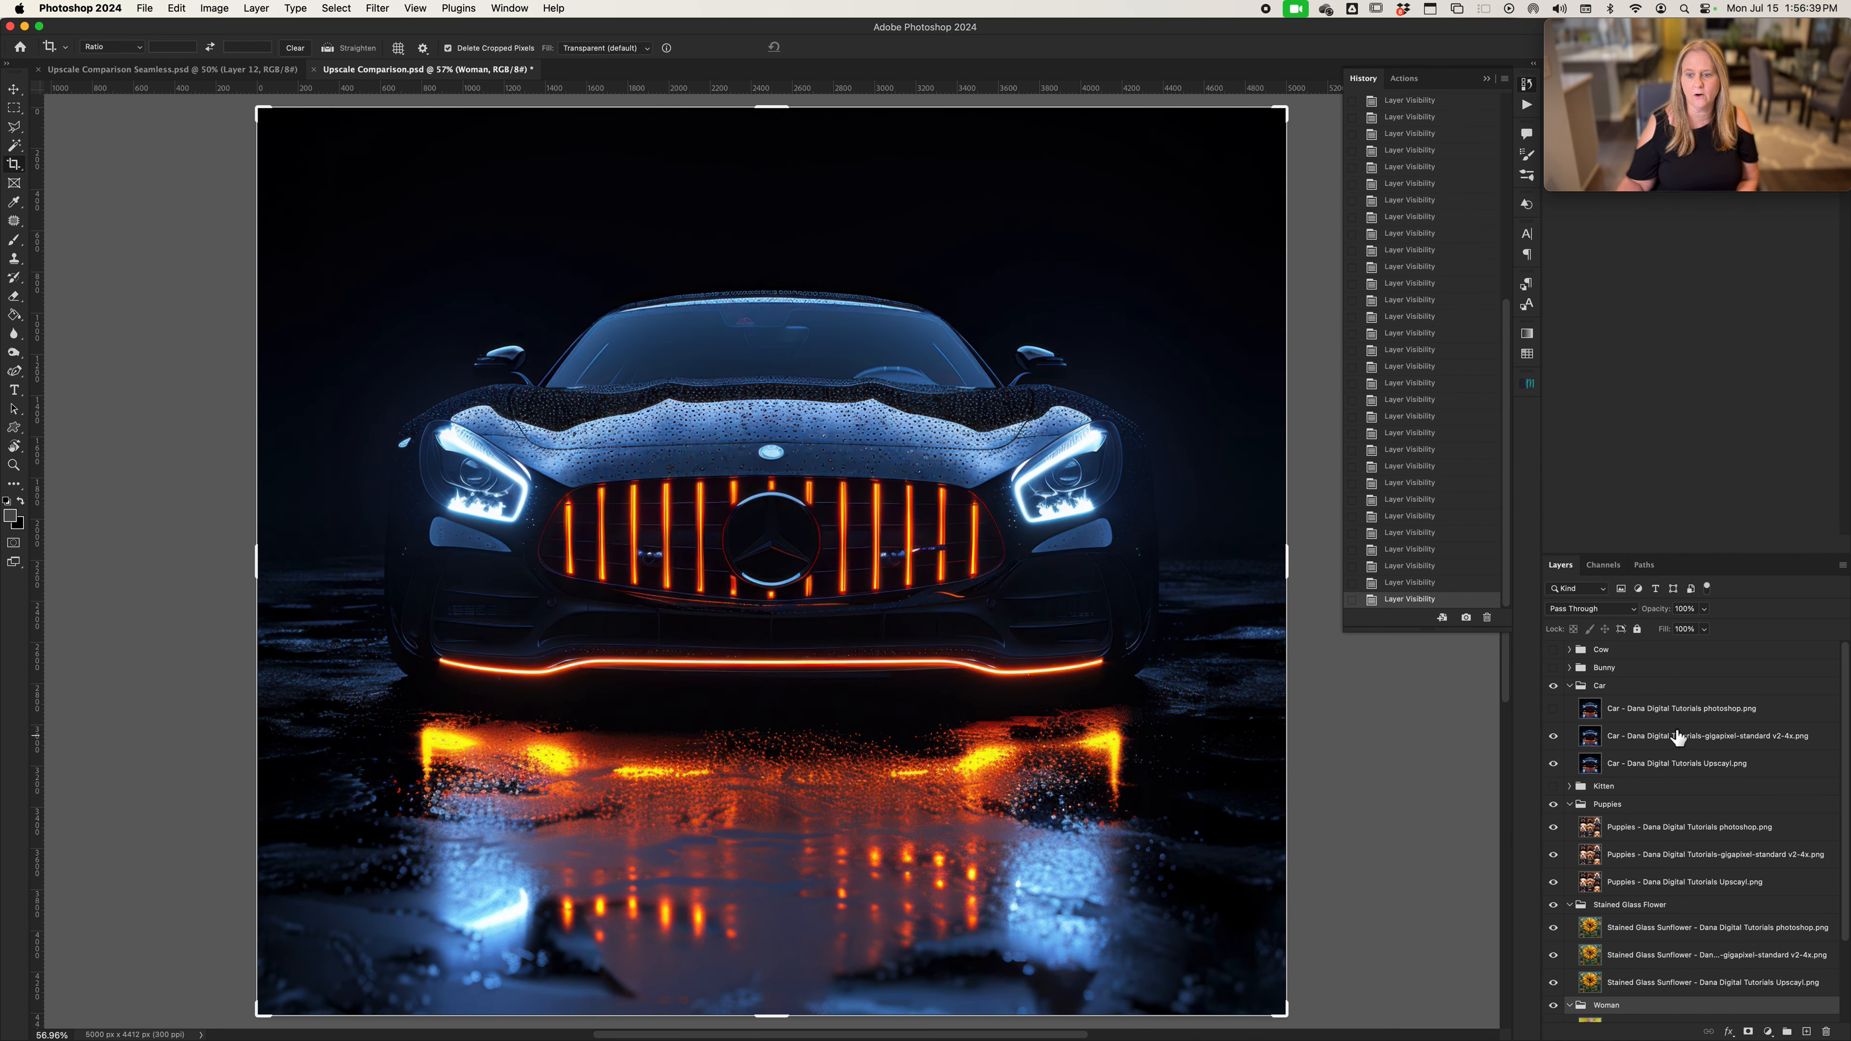
click(1553, 738)
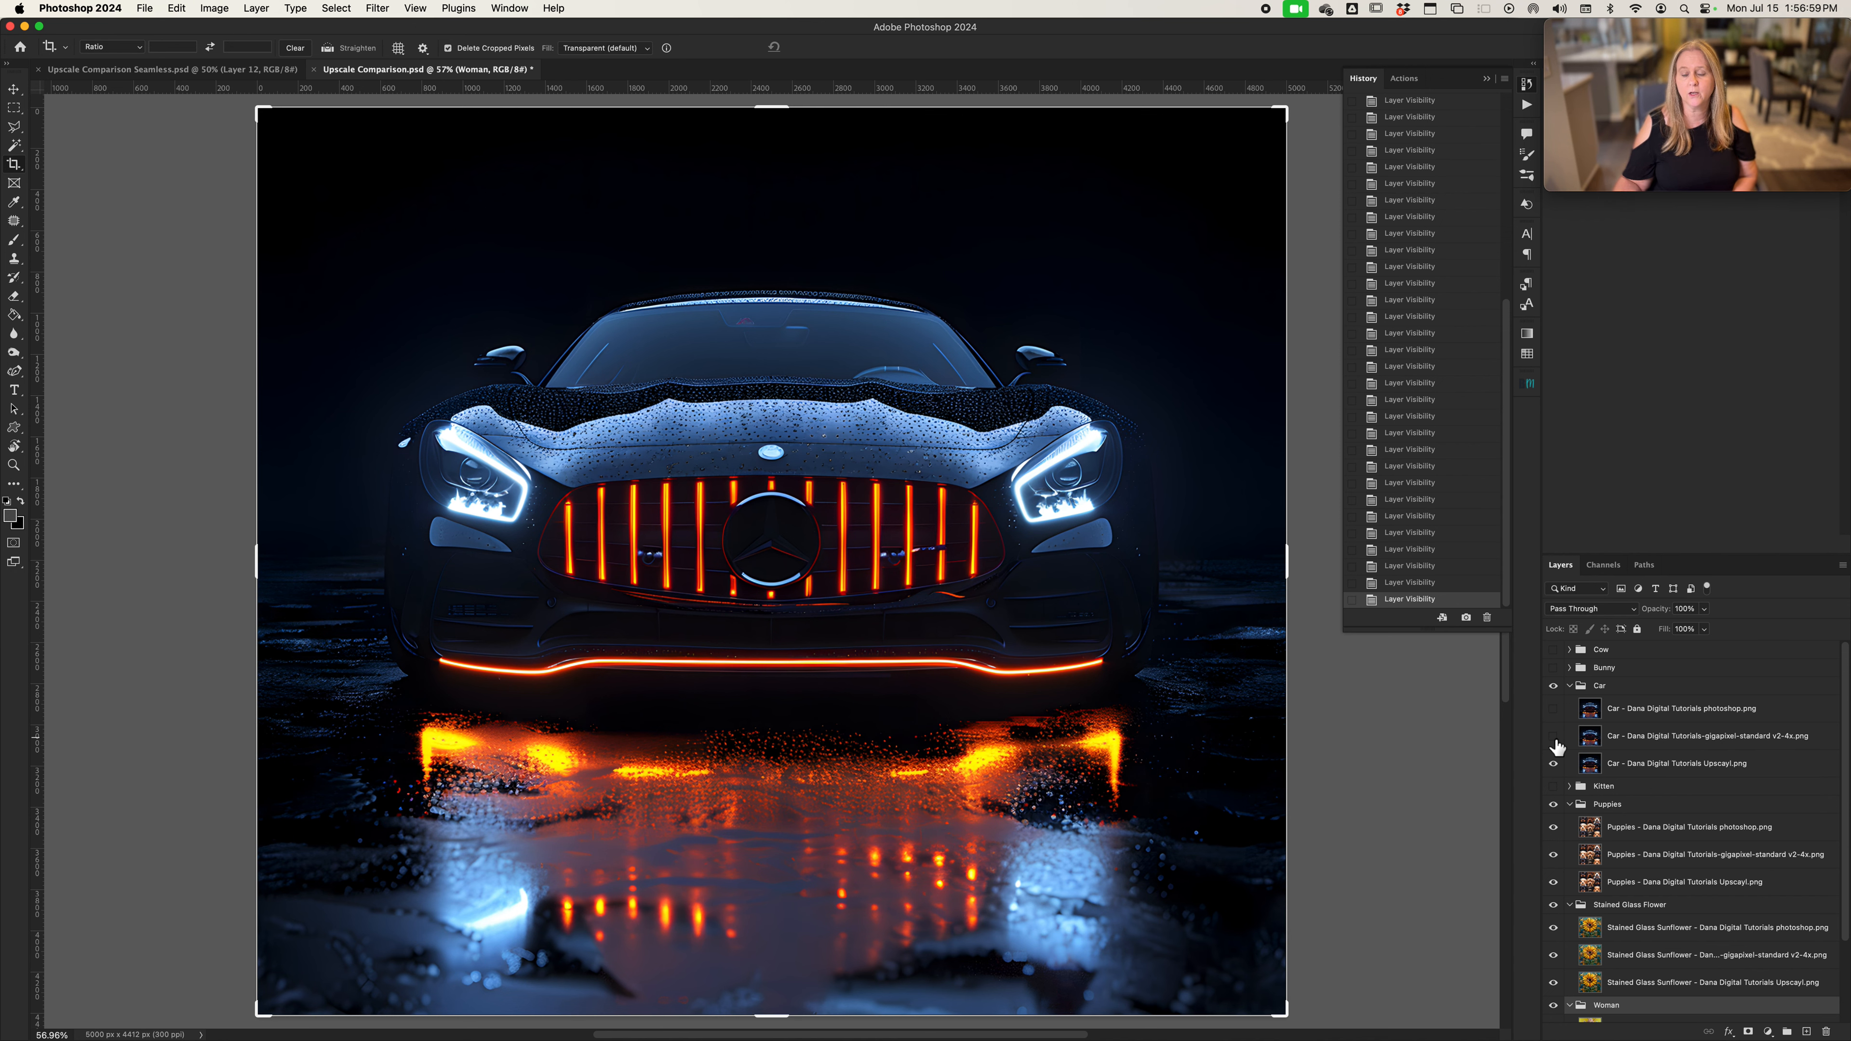
click(1554, 737)
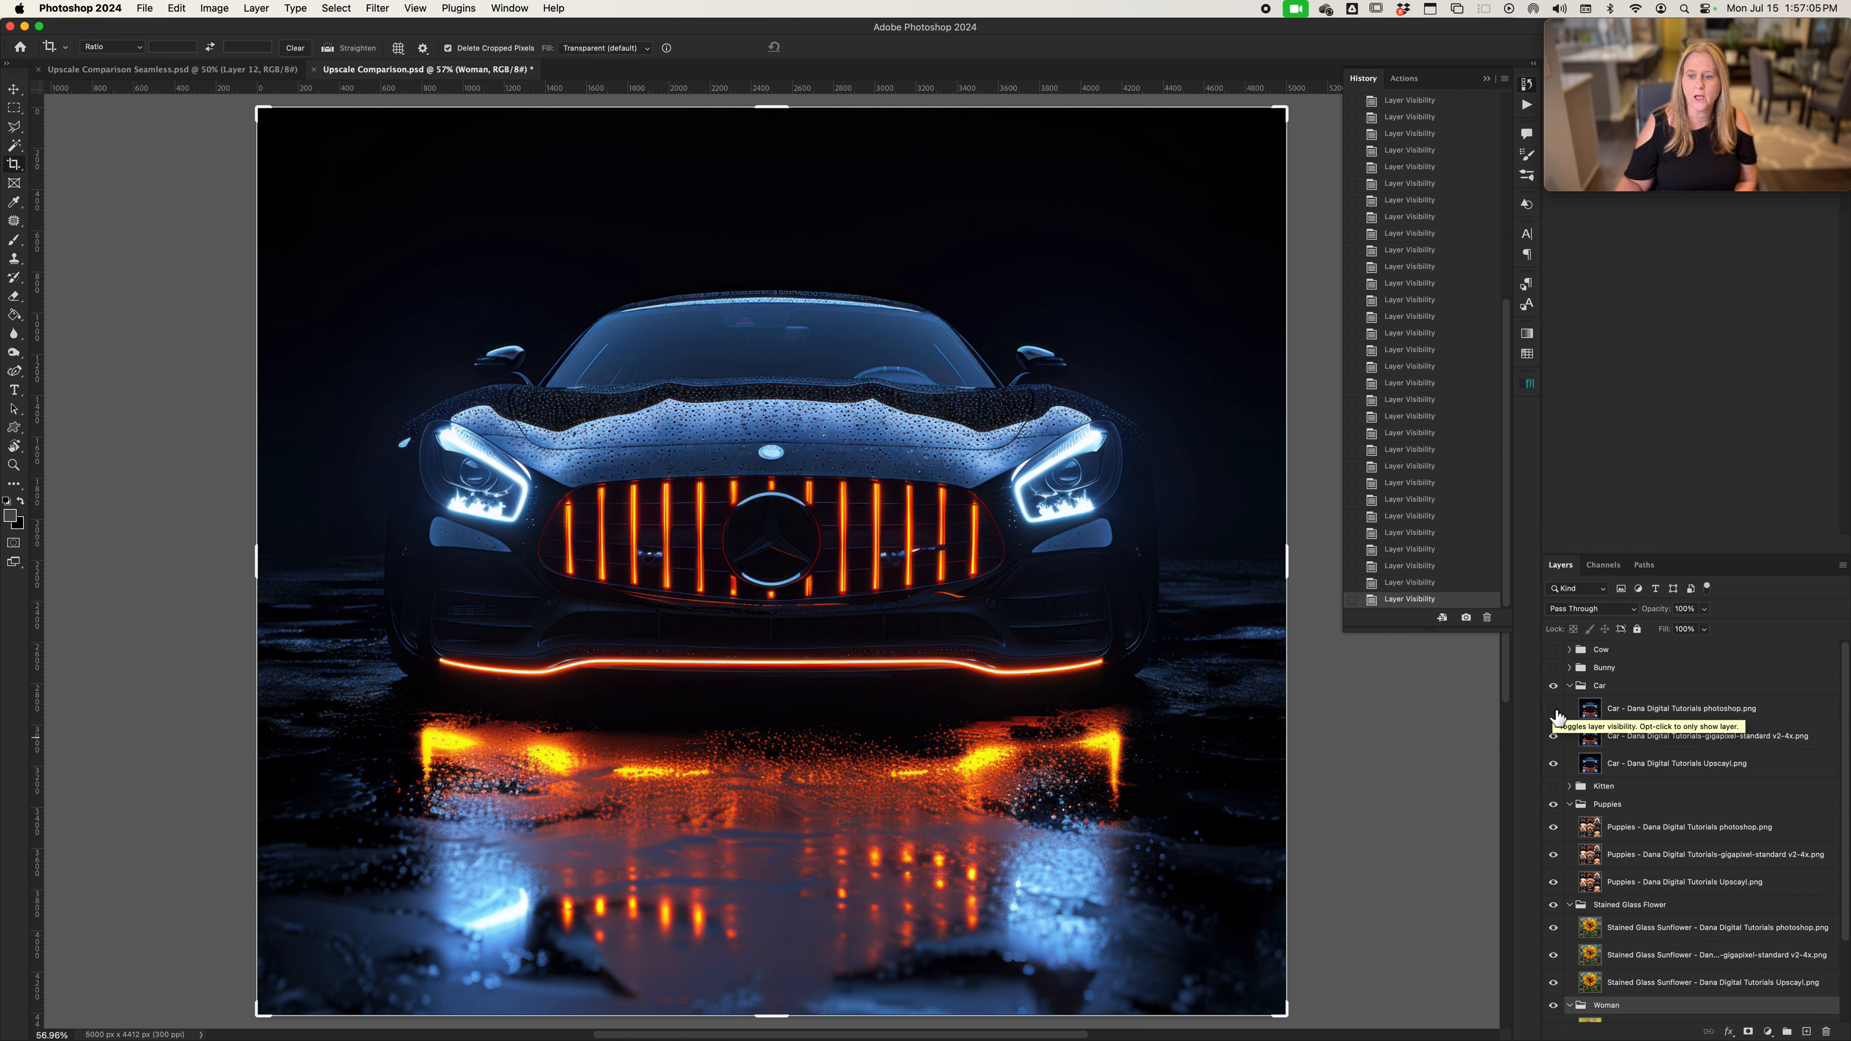
click(1553, 708)
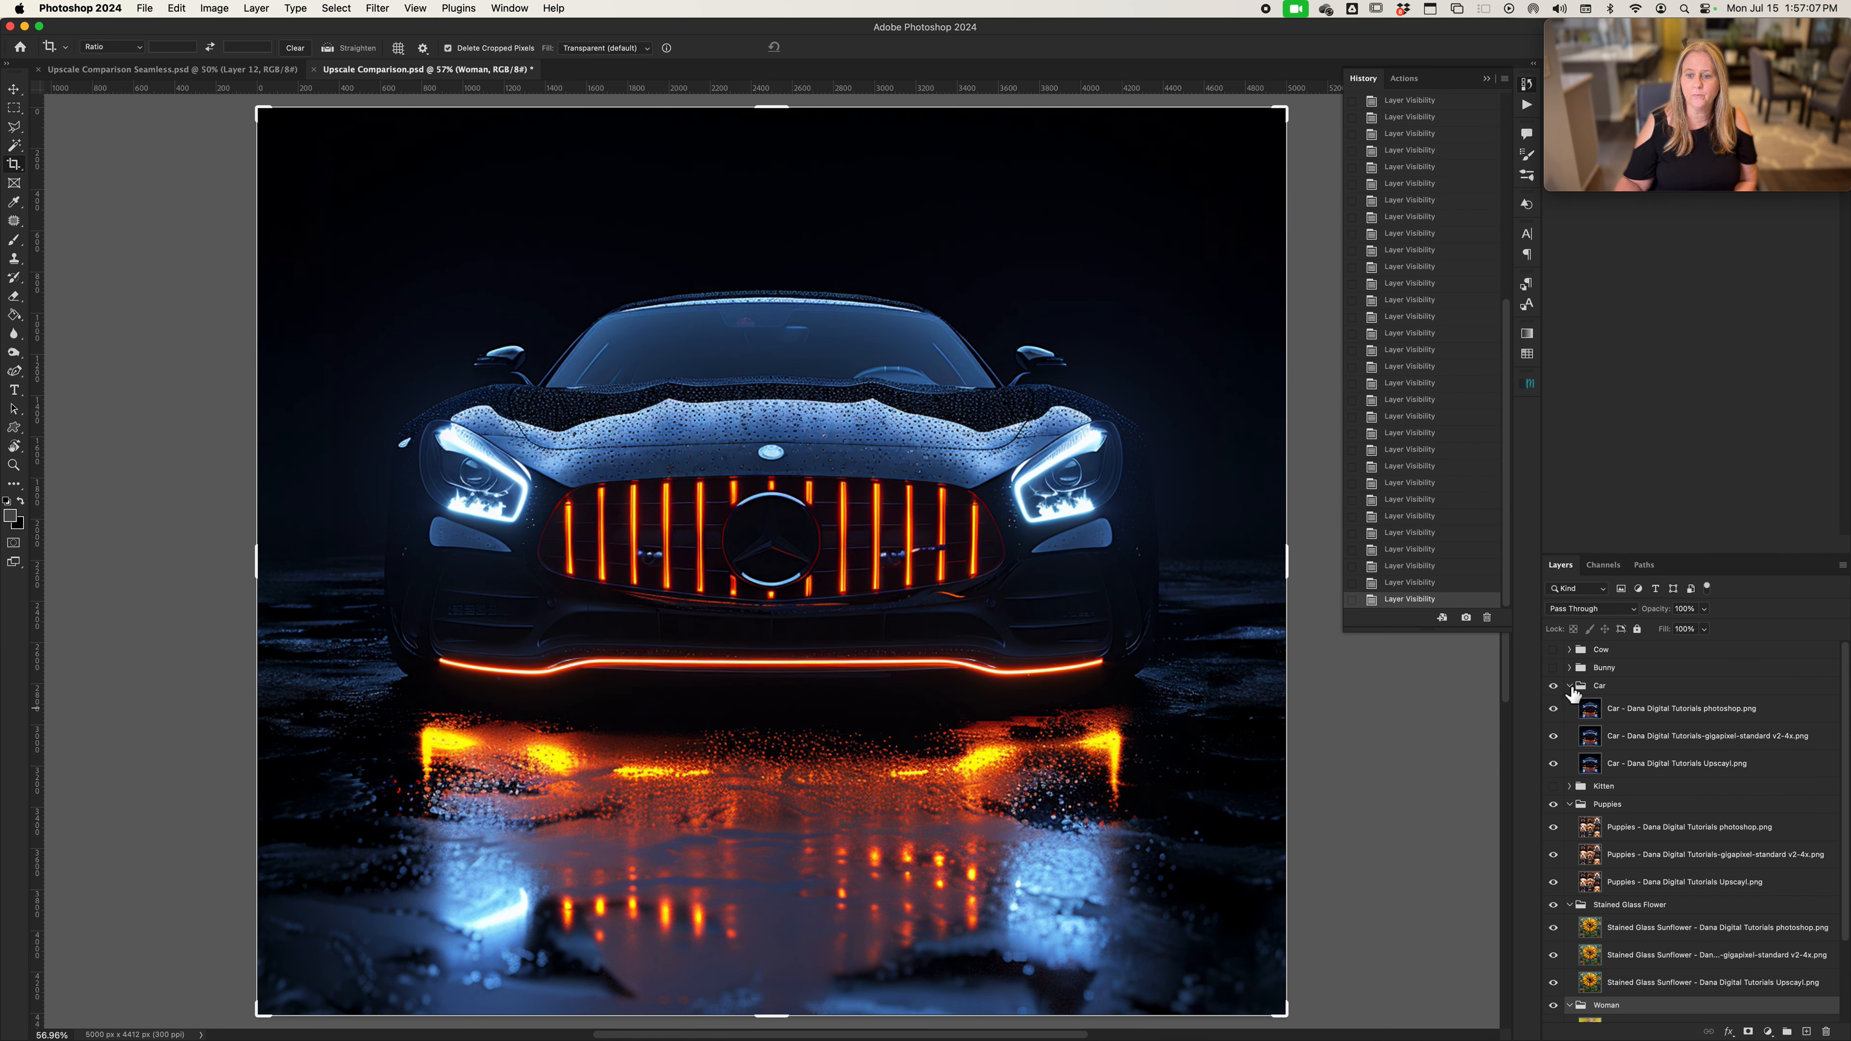
click(1570, 686)
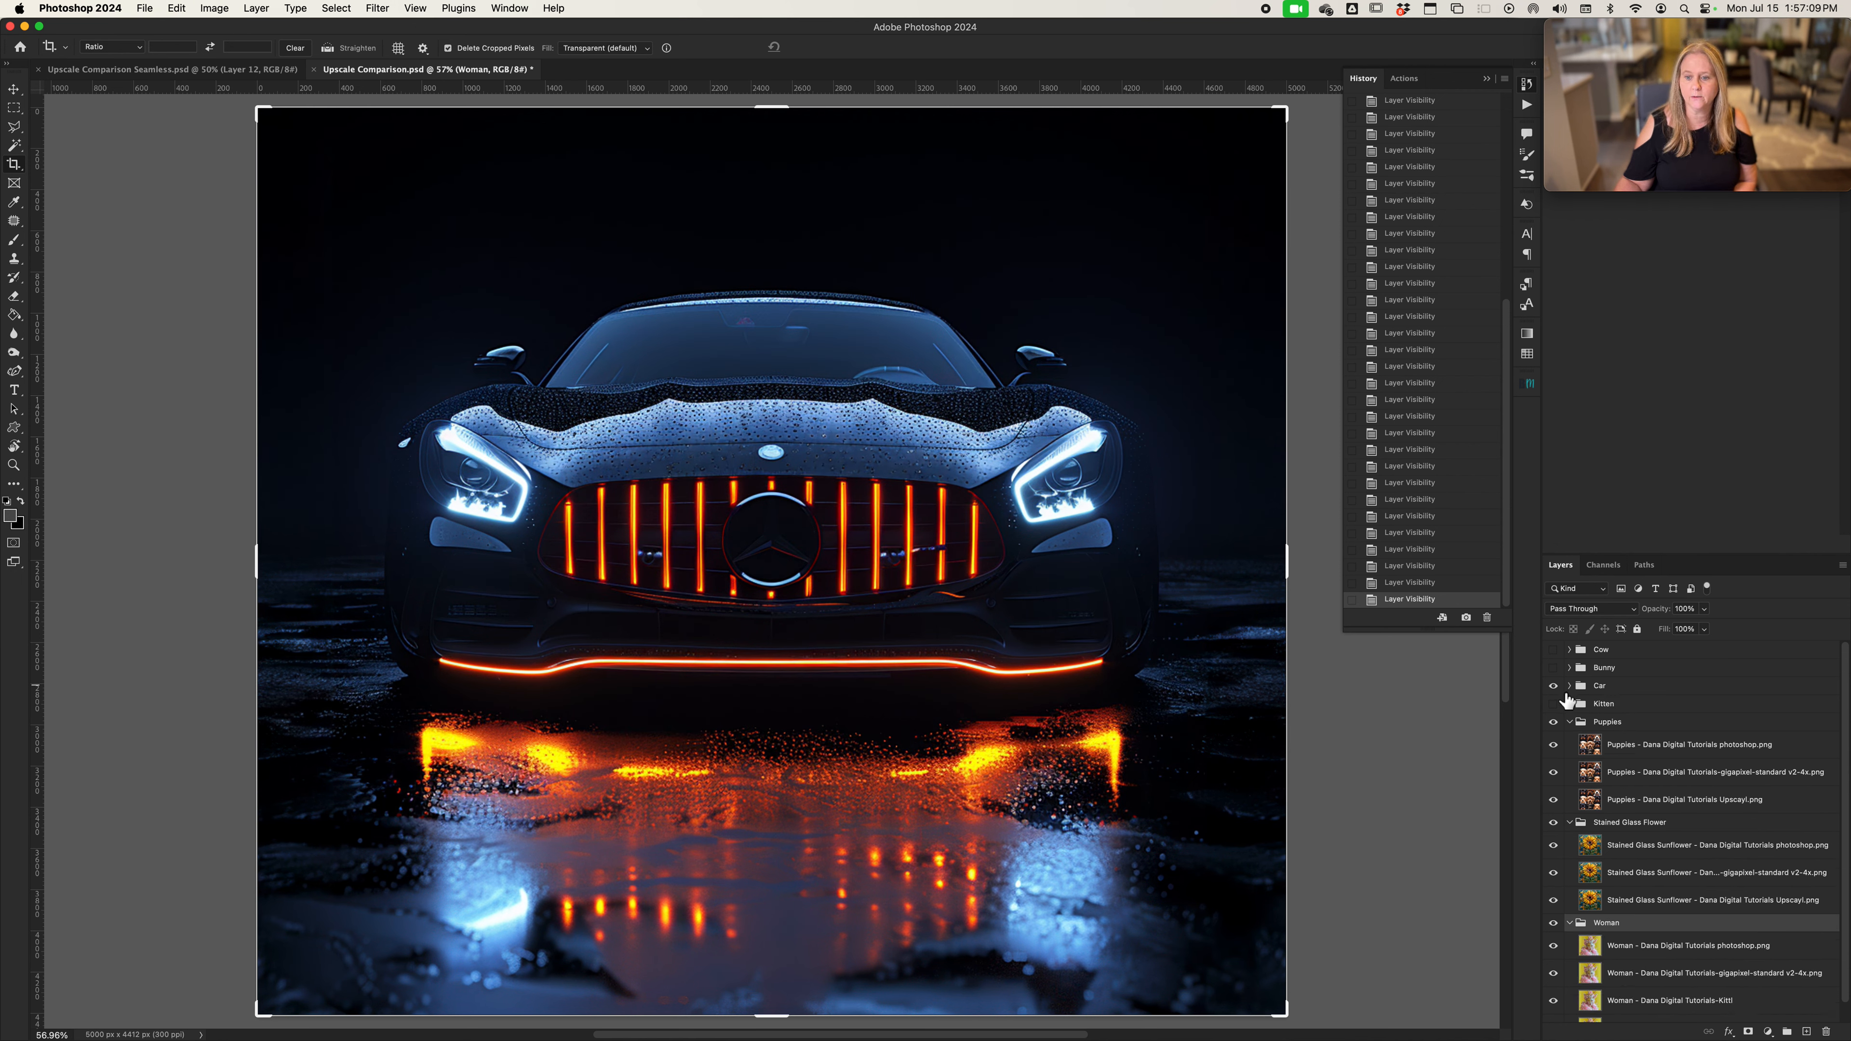
Show the Cow group image at 100% zoom and expand the group
click(1554, 650)
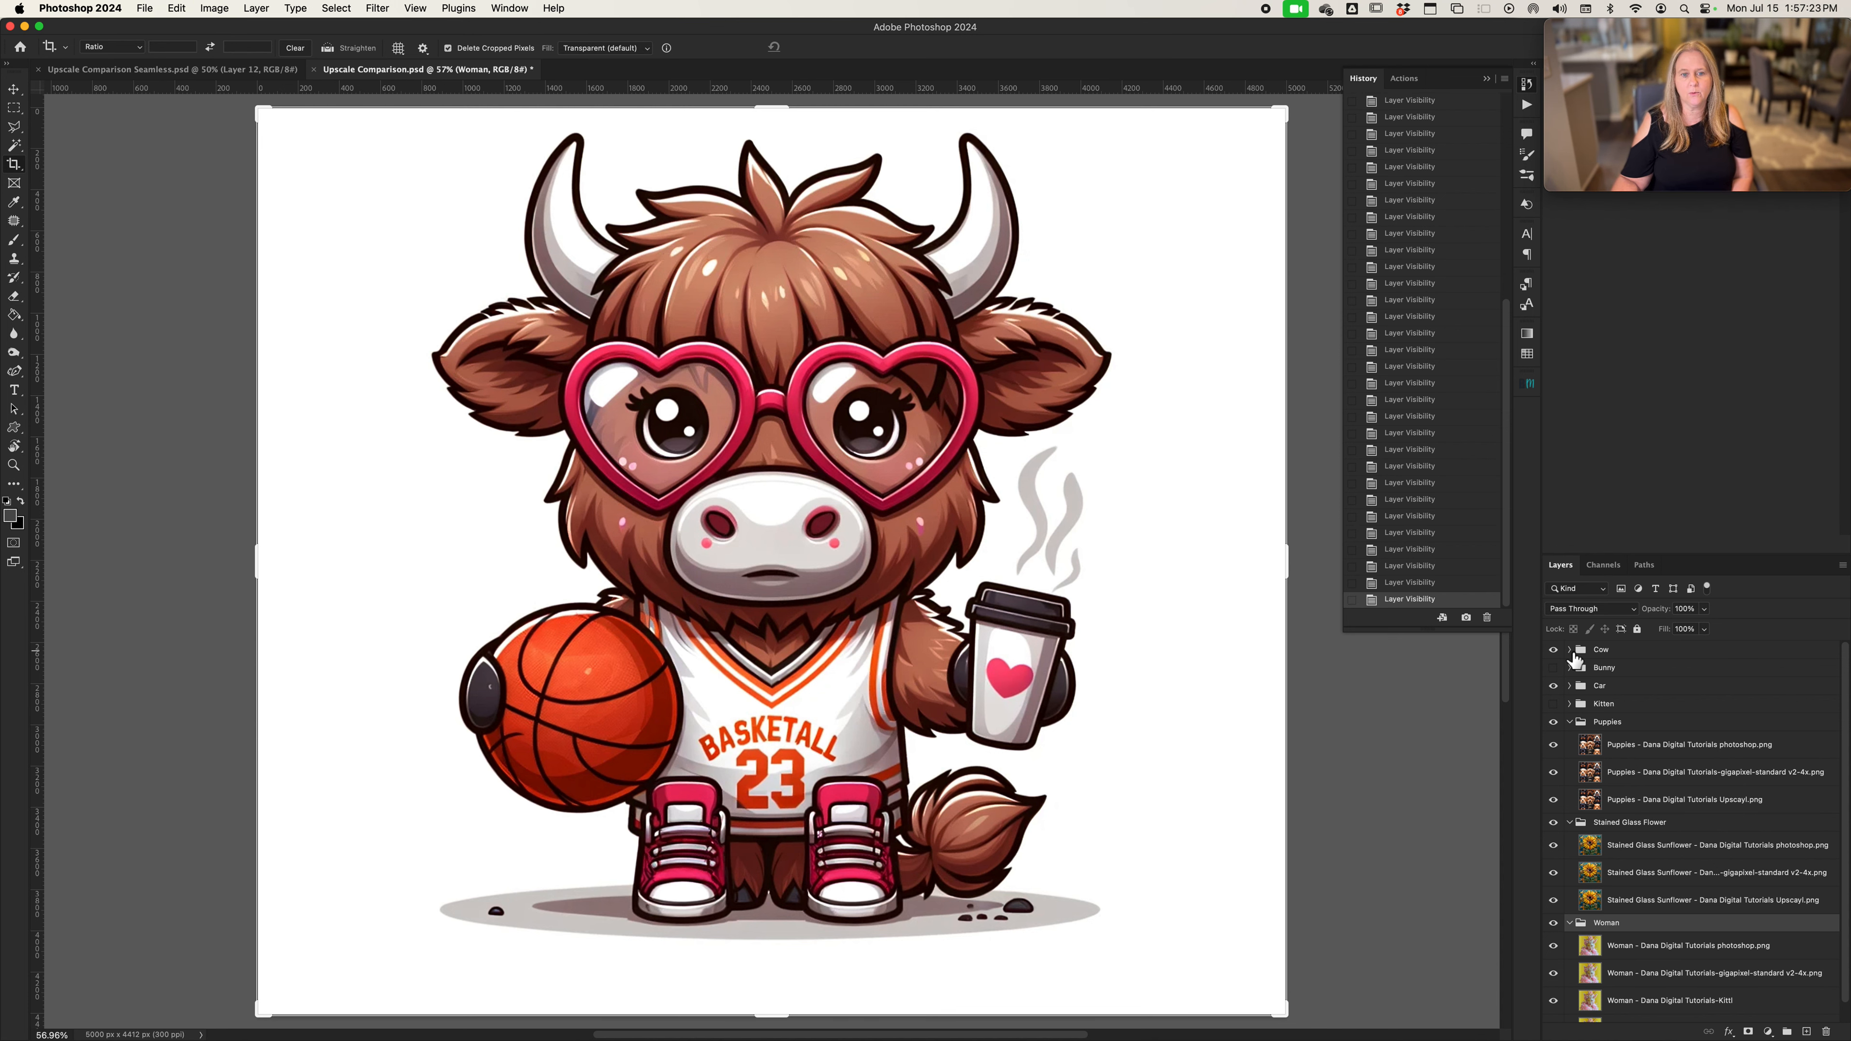
key(super+1)
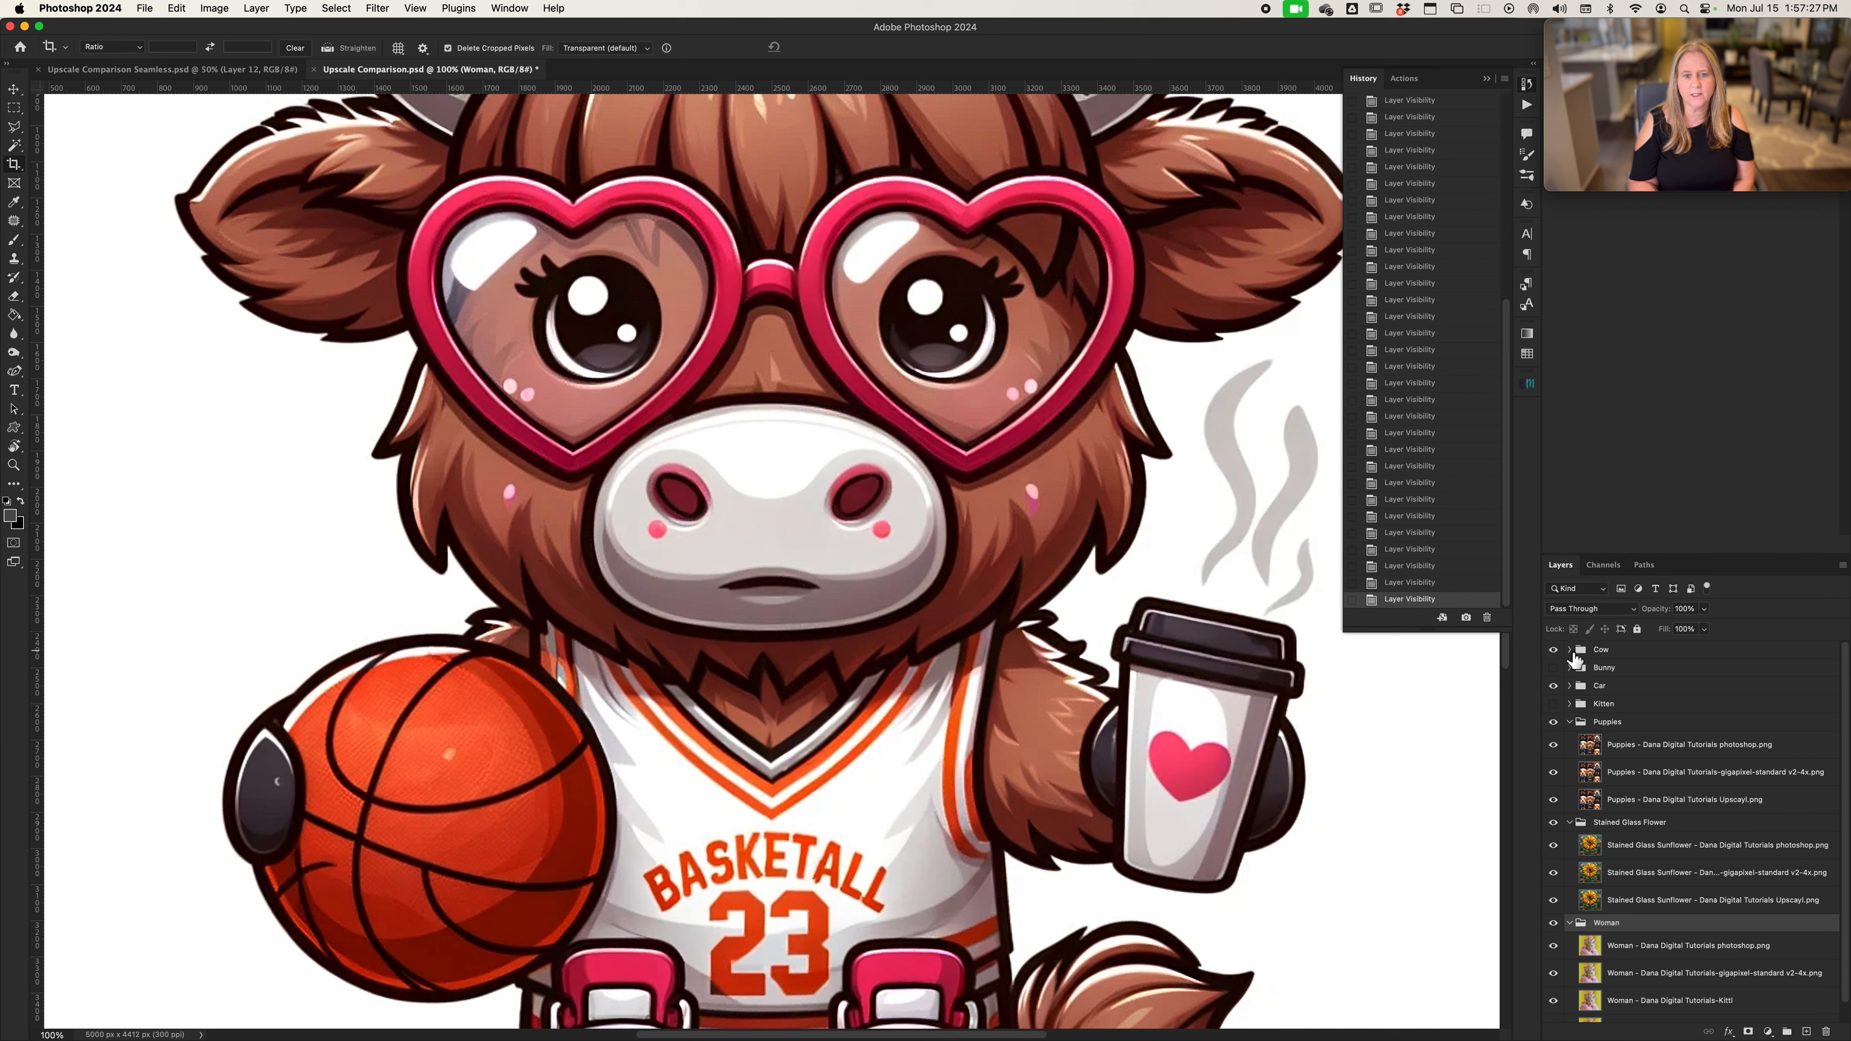
click(1570, 649)
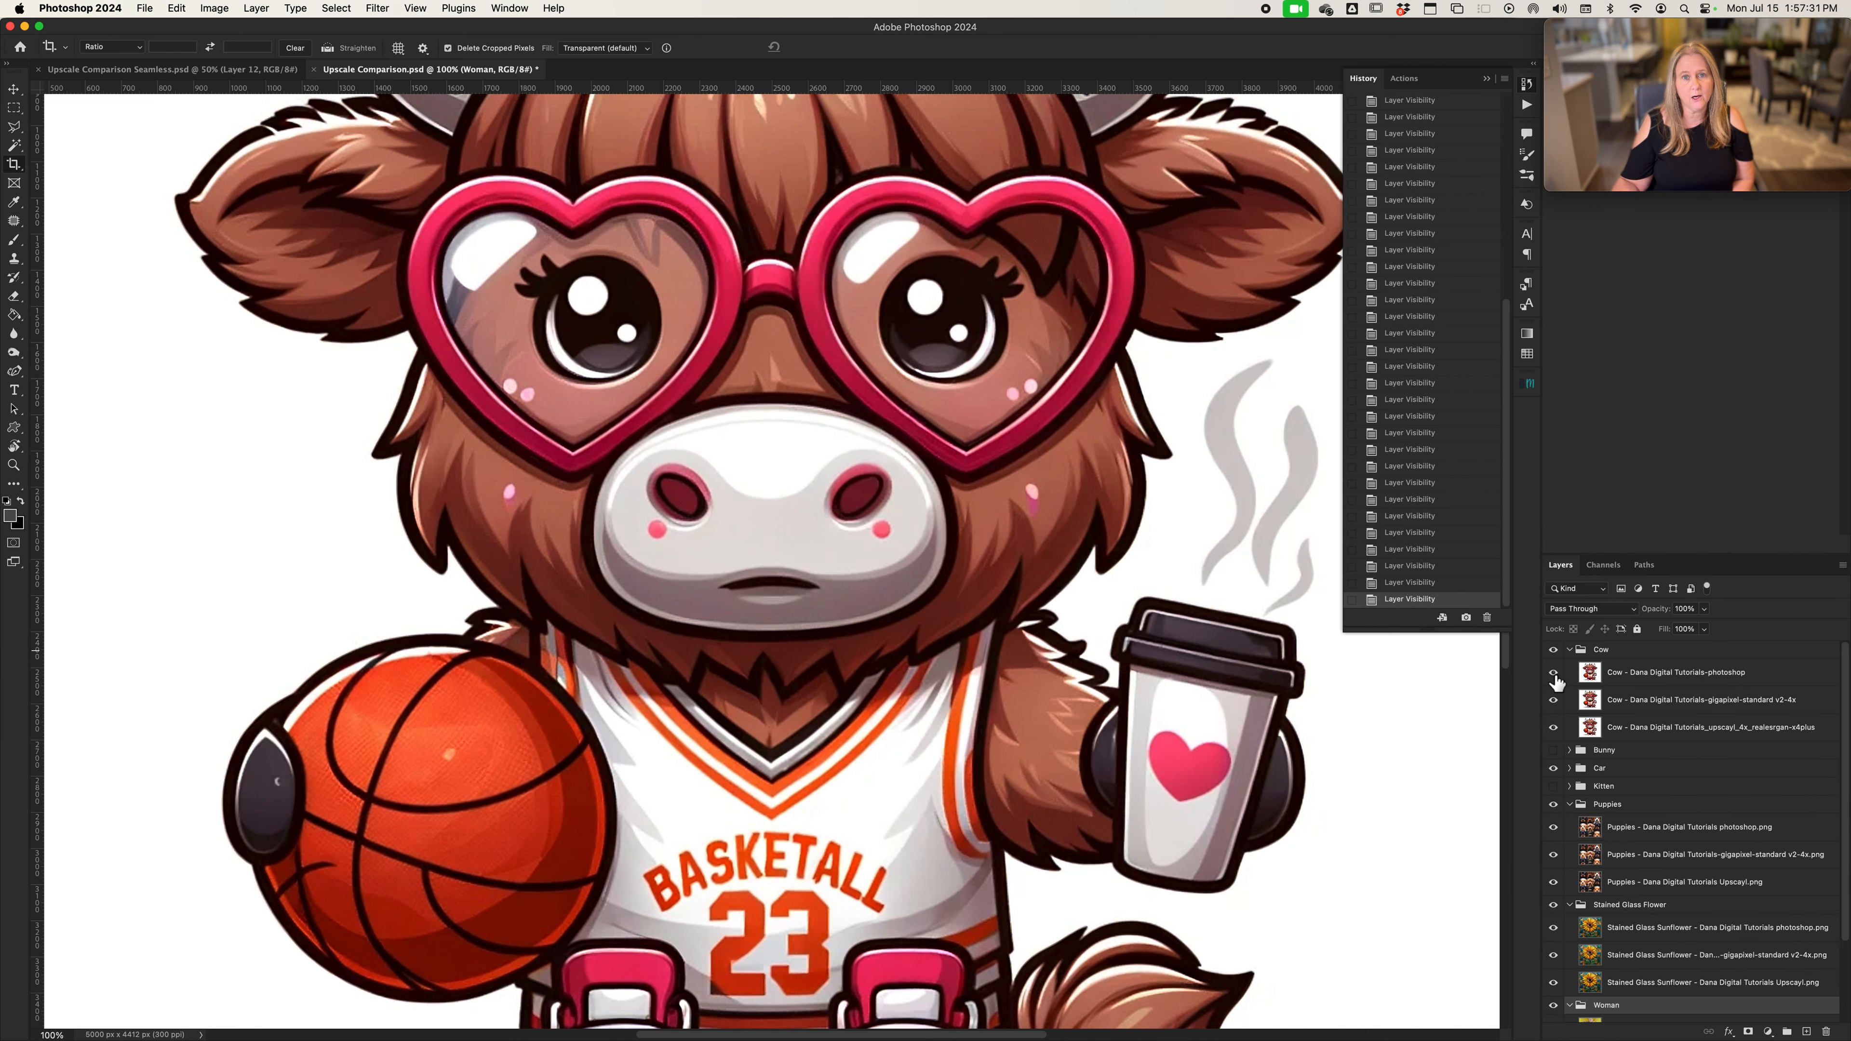
Hide the cow's Photoshop version and compare the Gigapixel version with the Upscayl version, leaving only Upscayl visible
click(1555, 674)
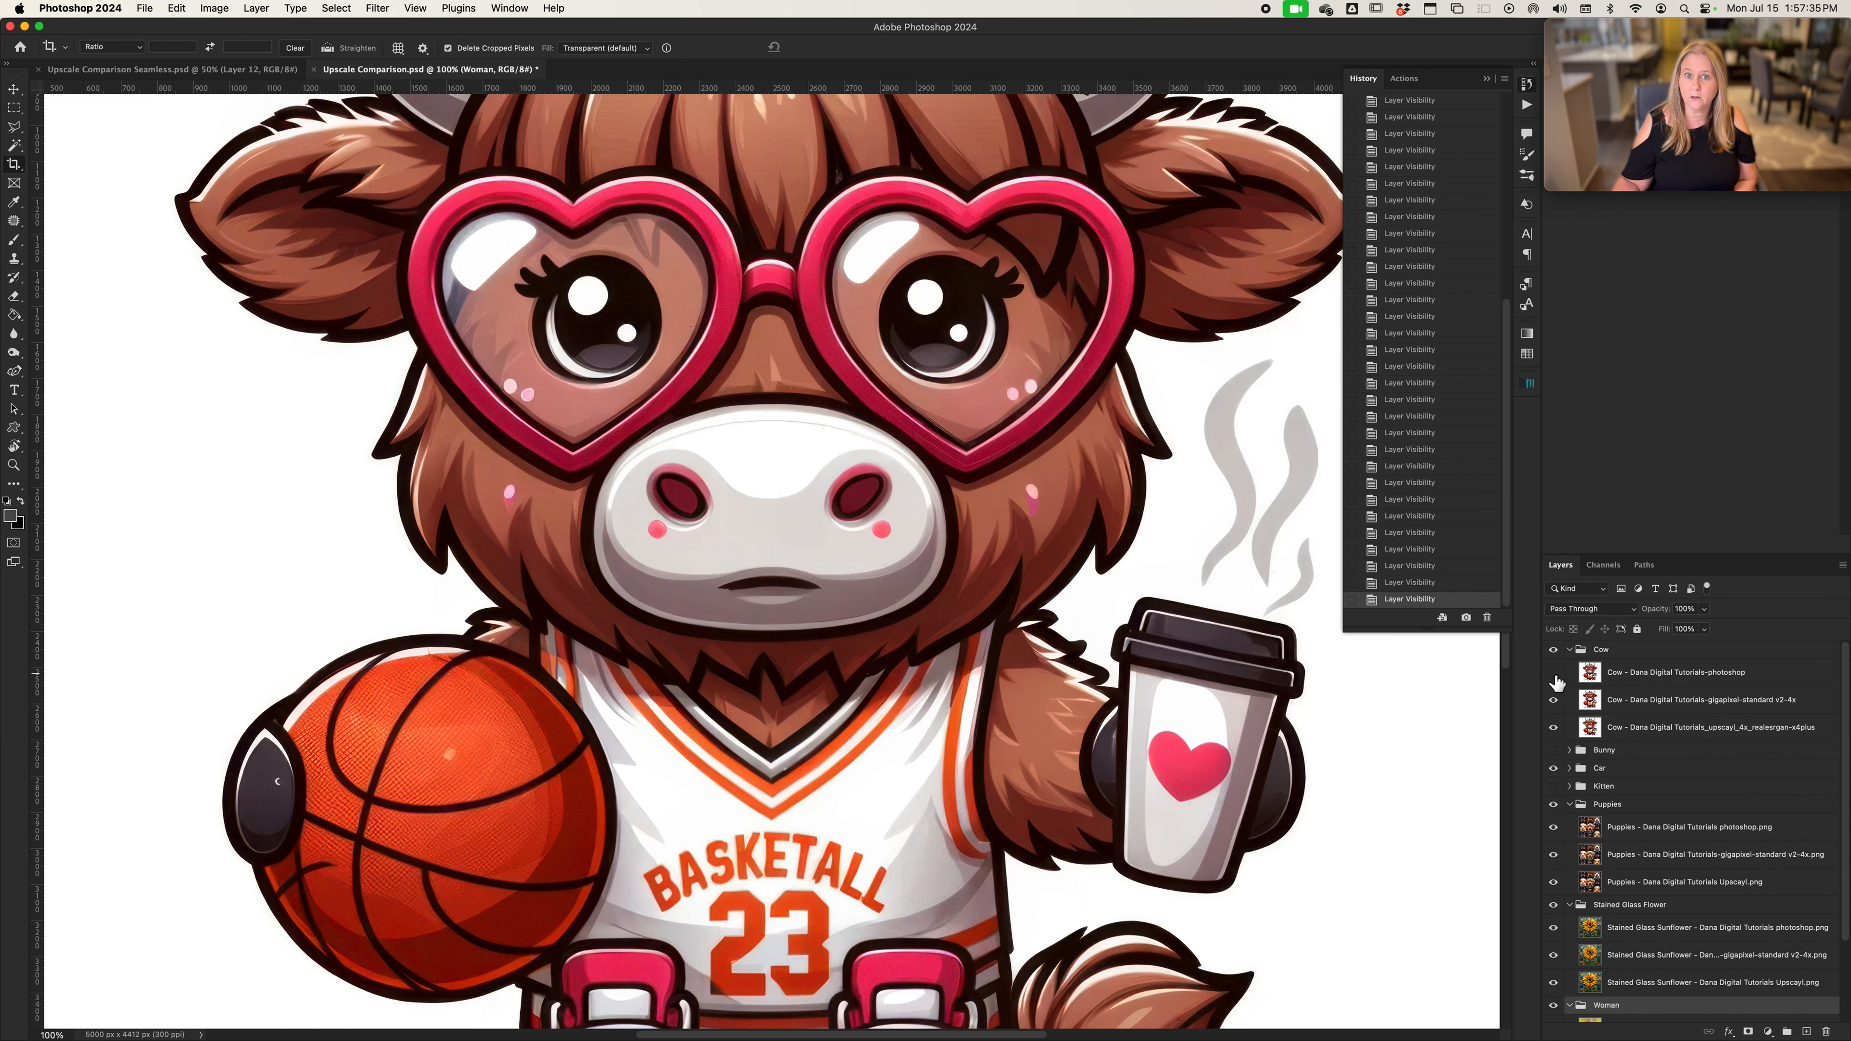
click(1553, 700)
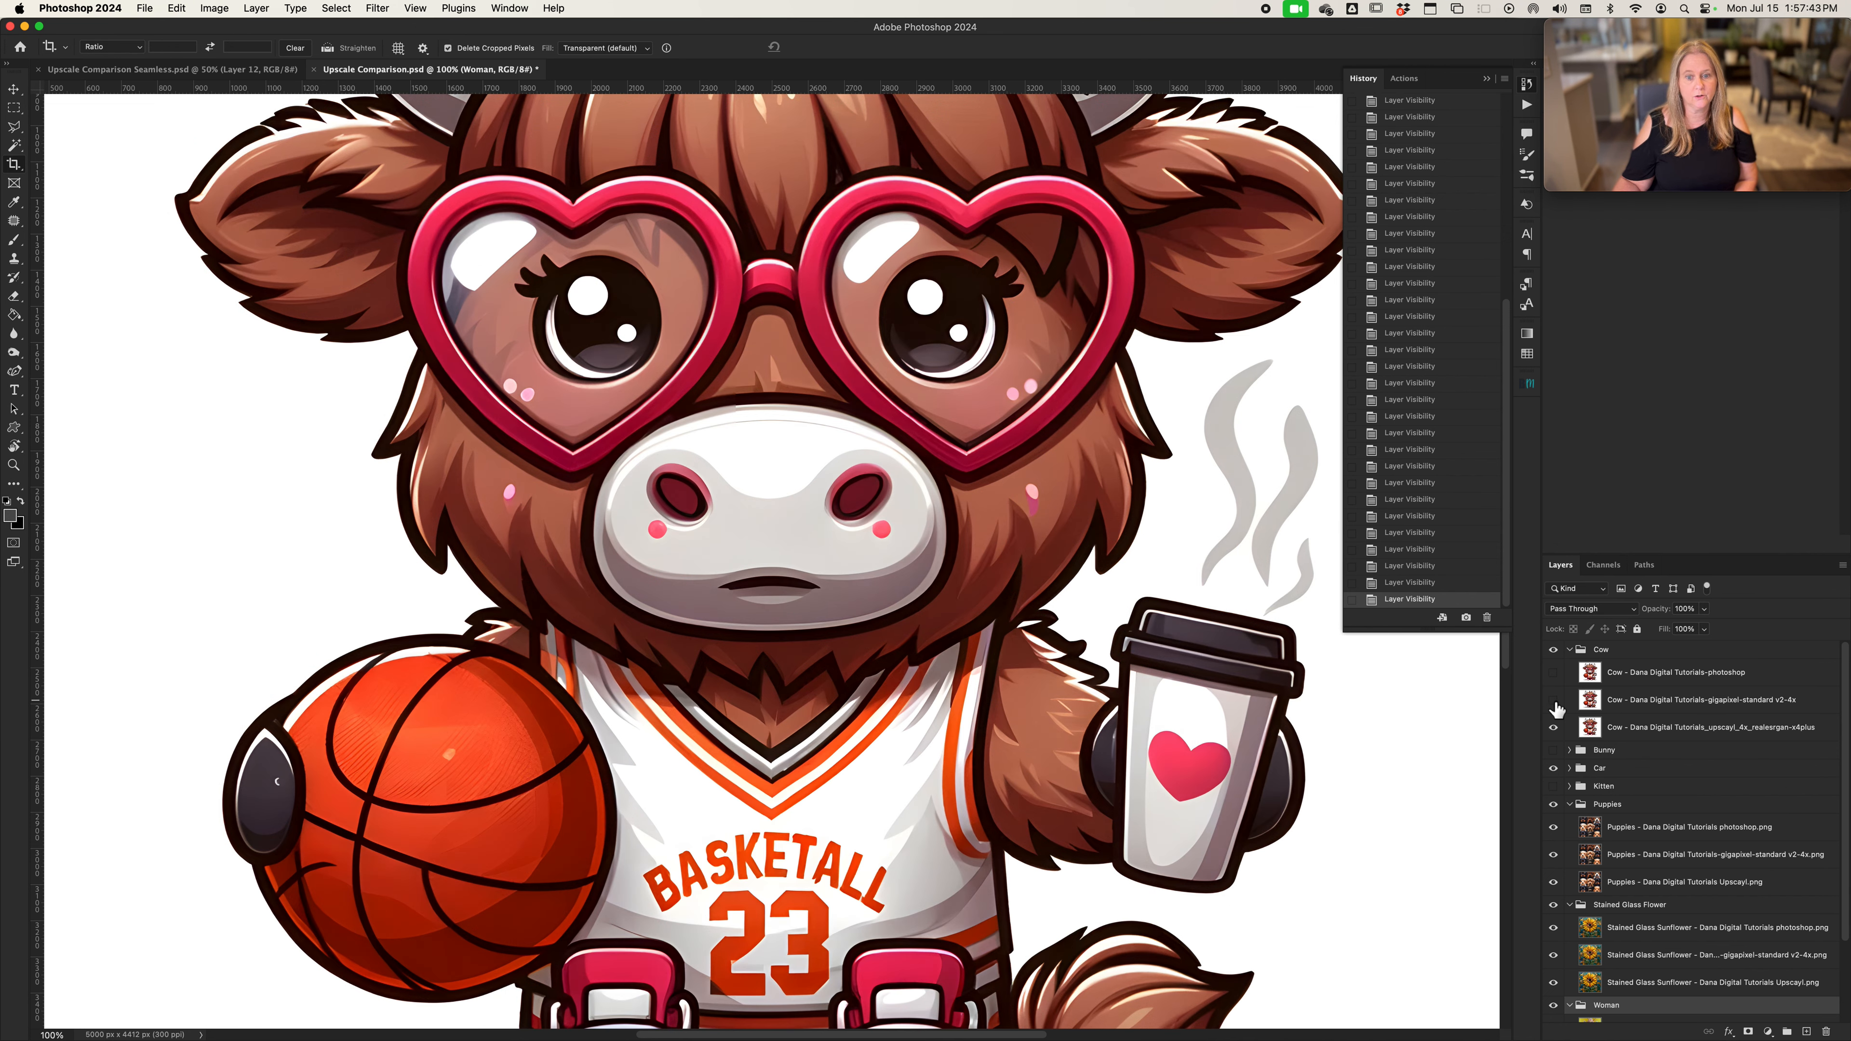
click(1553, 700)
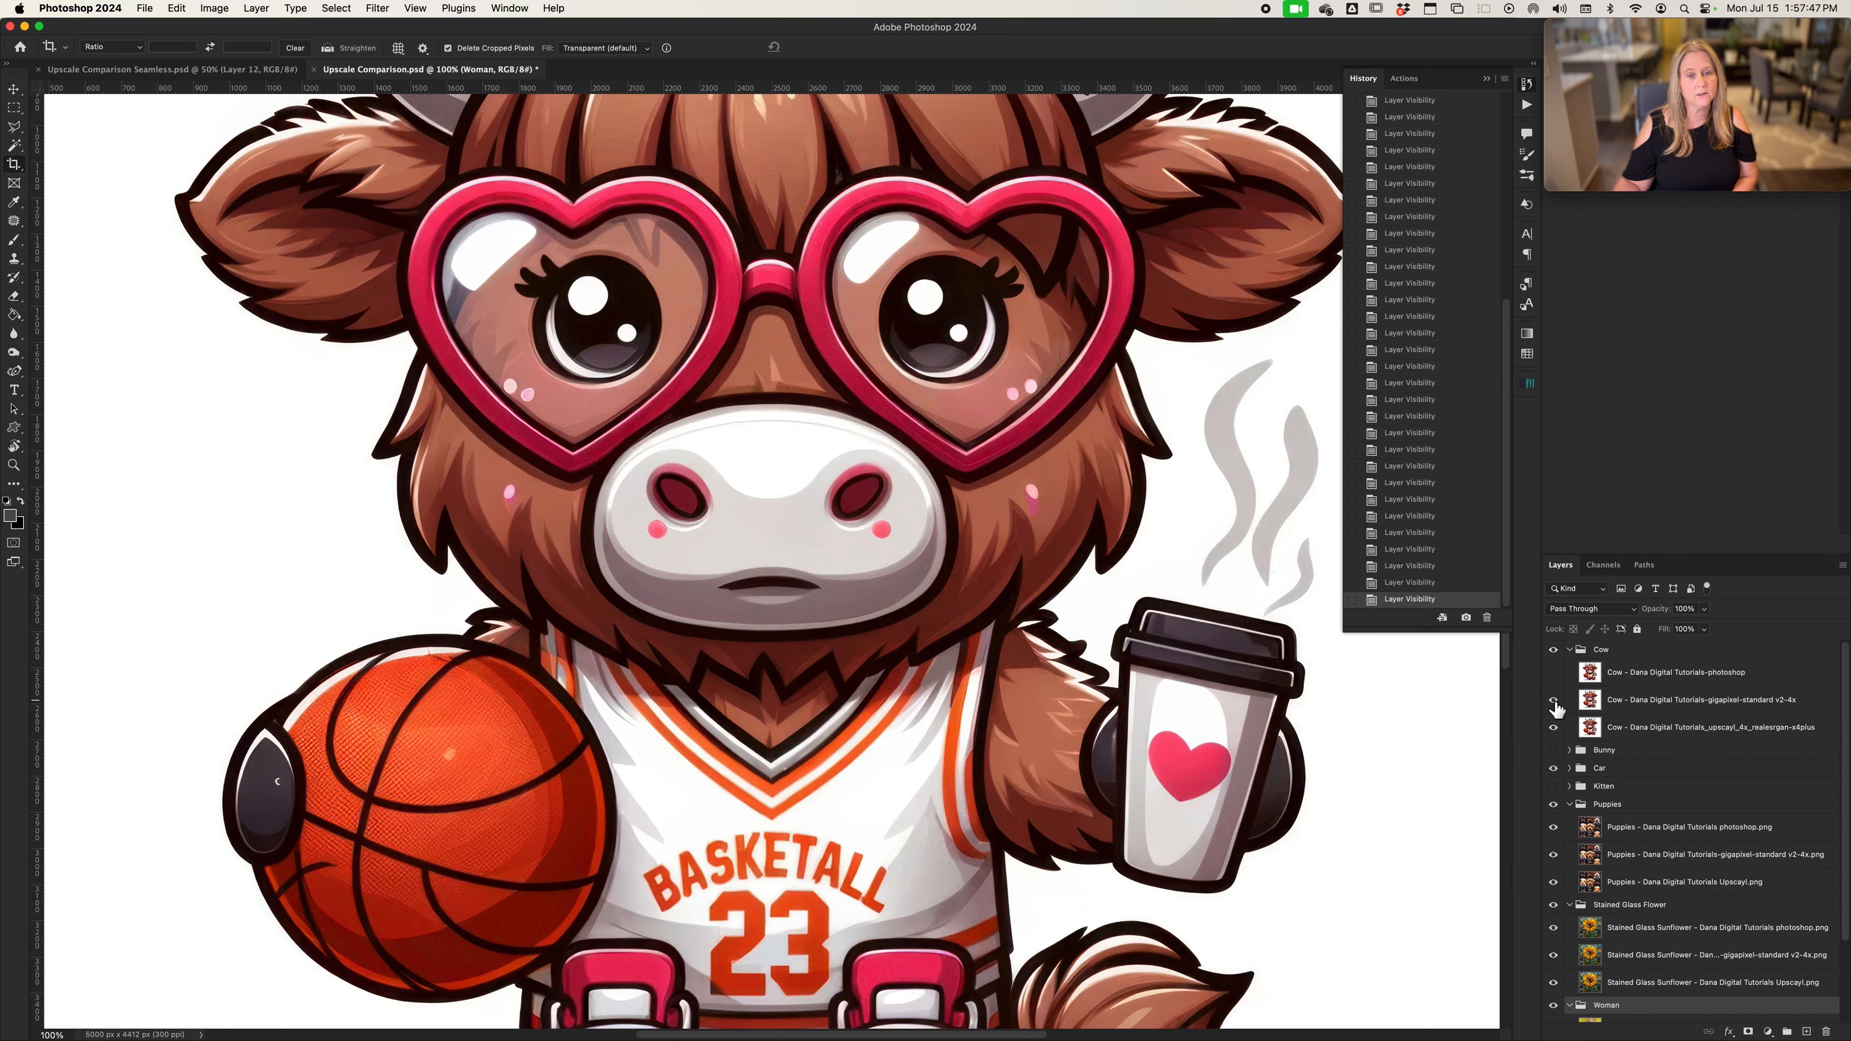
click(1554, 700)
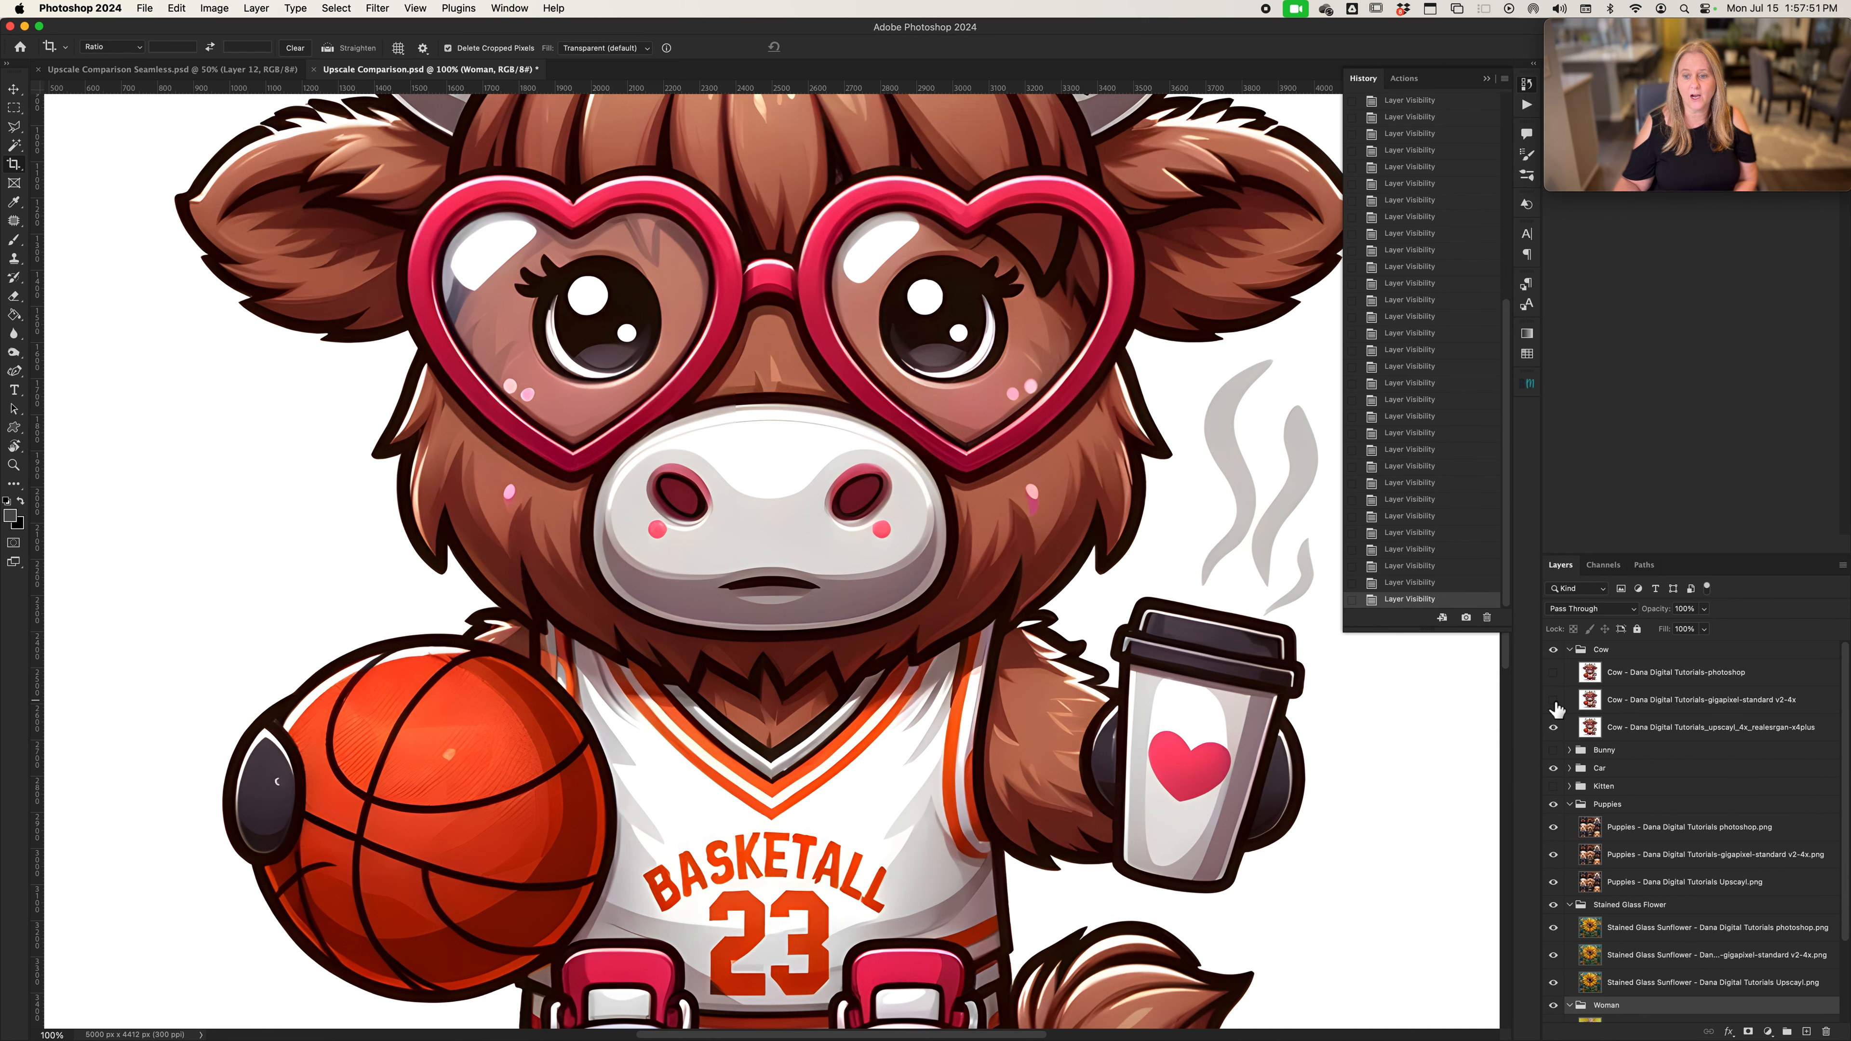
Collapse the Cow group and hide it
click(1568, 649)
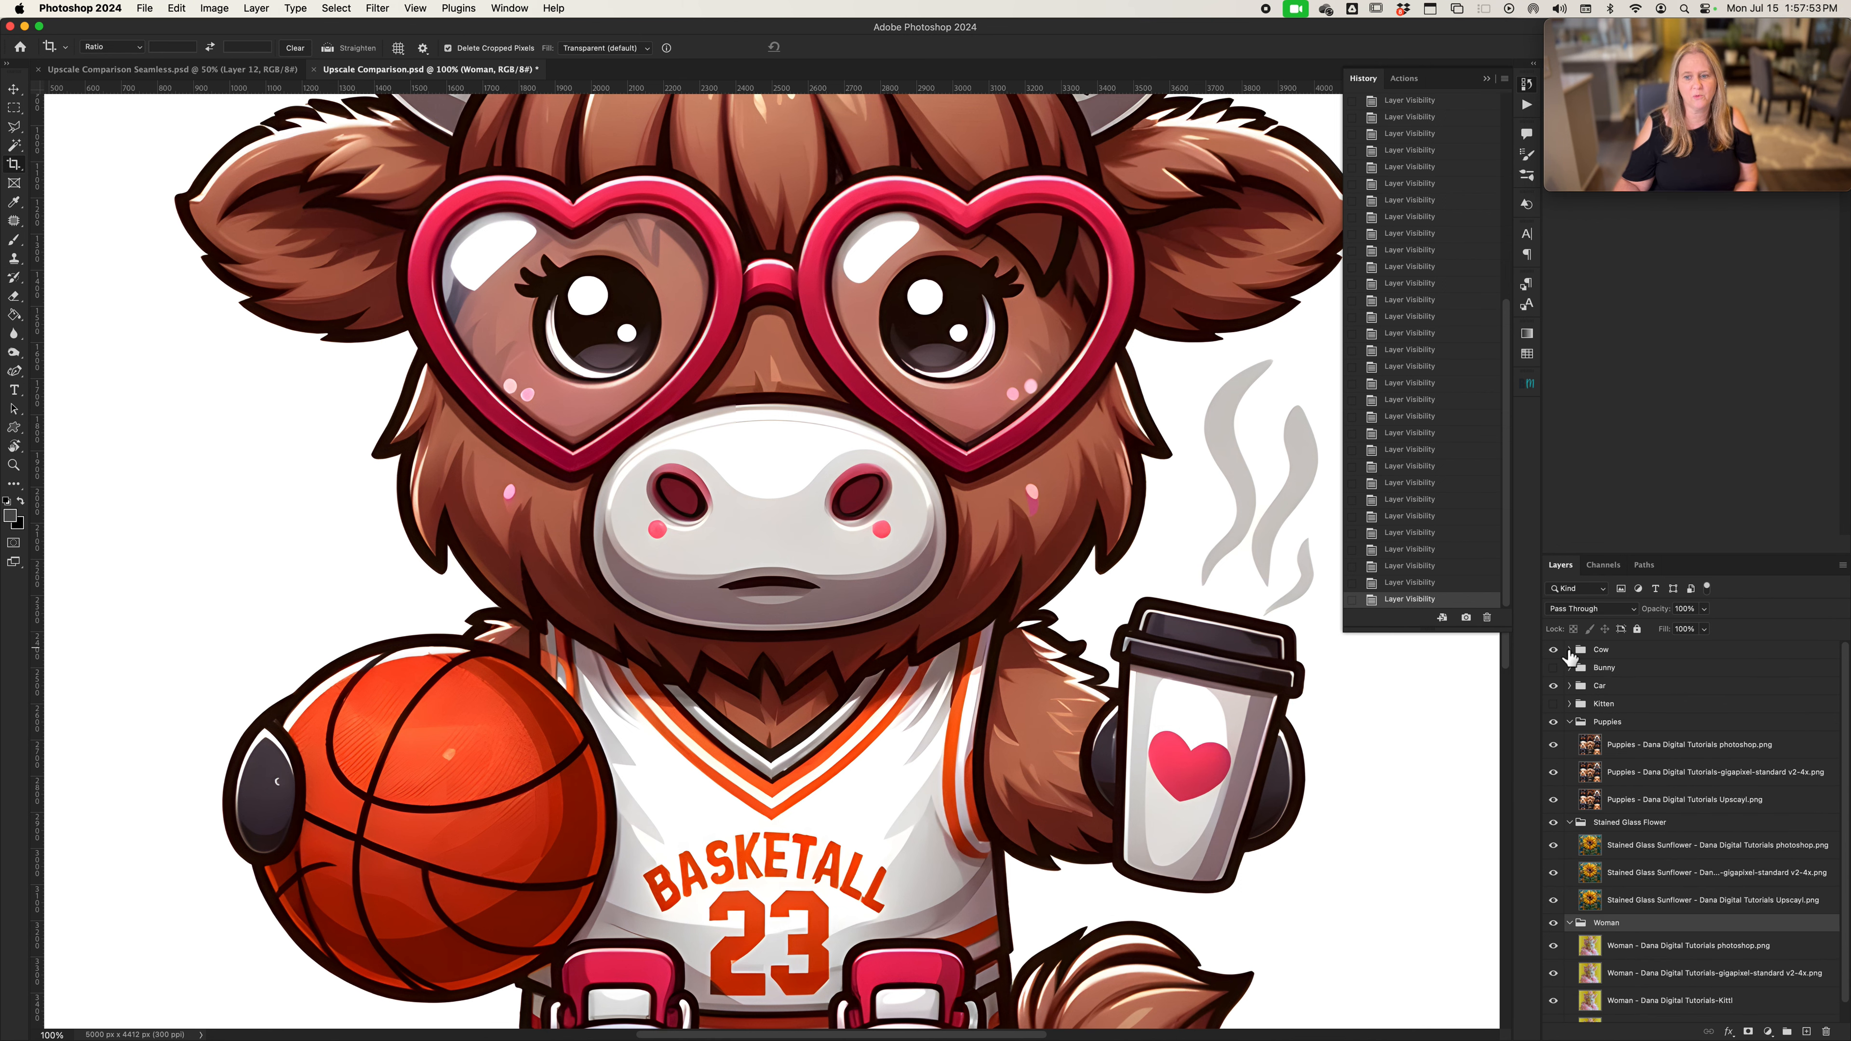
click(1554, 650)
click(1553, 685)
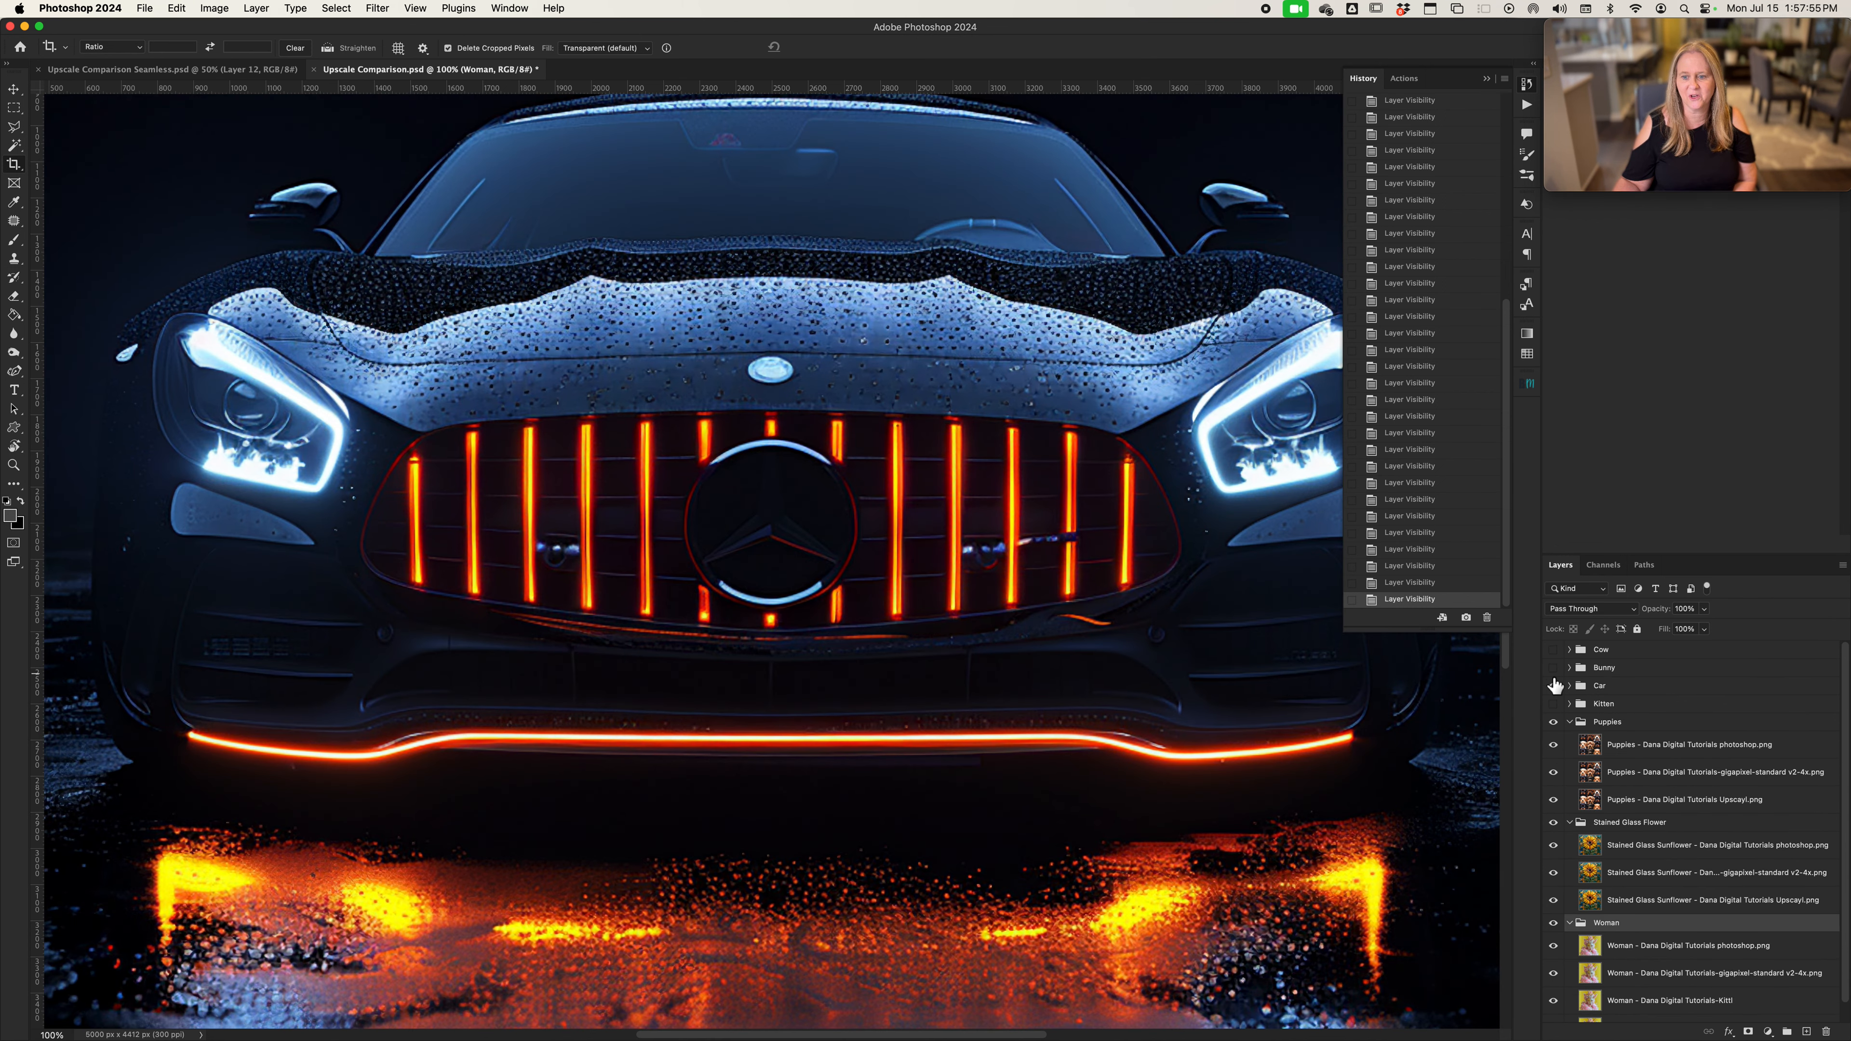
Show the Bunny group, examine the whole image and its fur at 100% zoom, and expand the group
click(1553, 671)
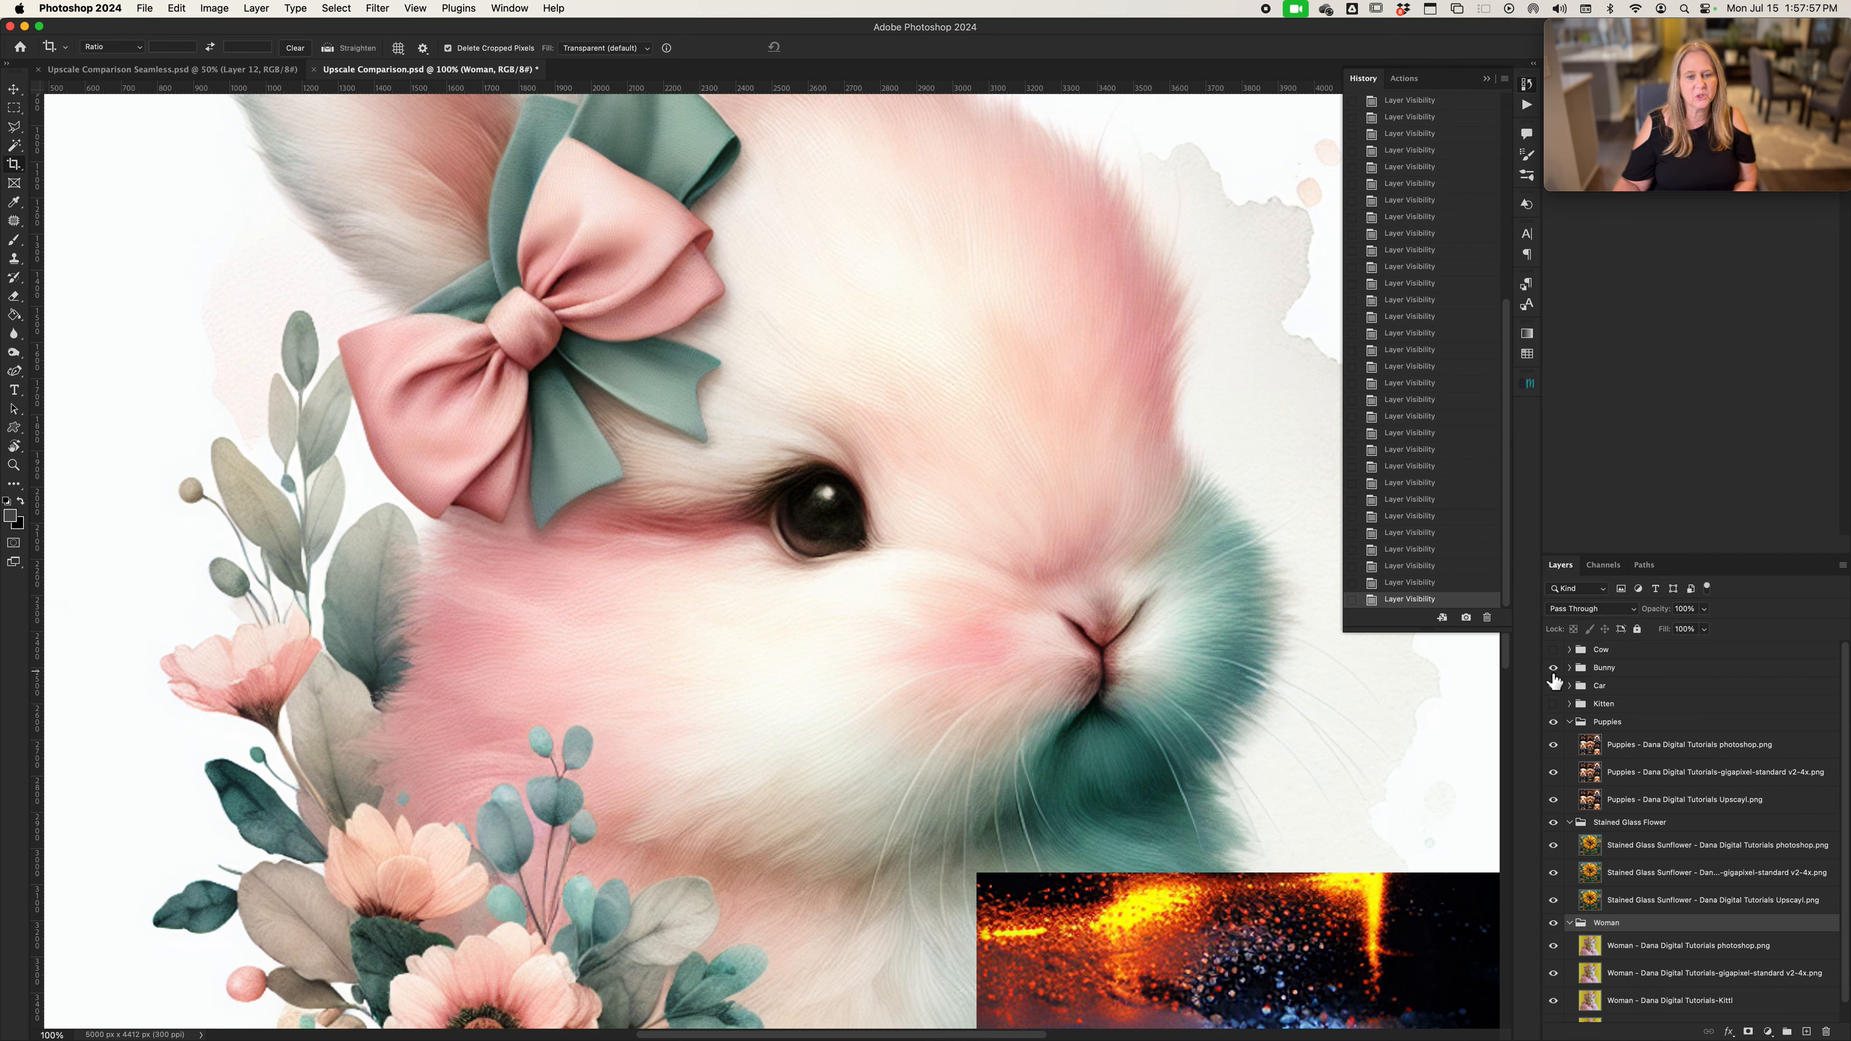
key(super+0)
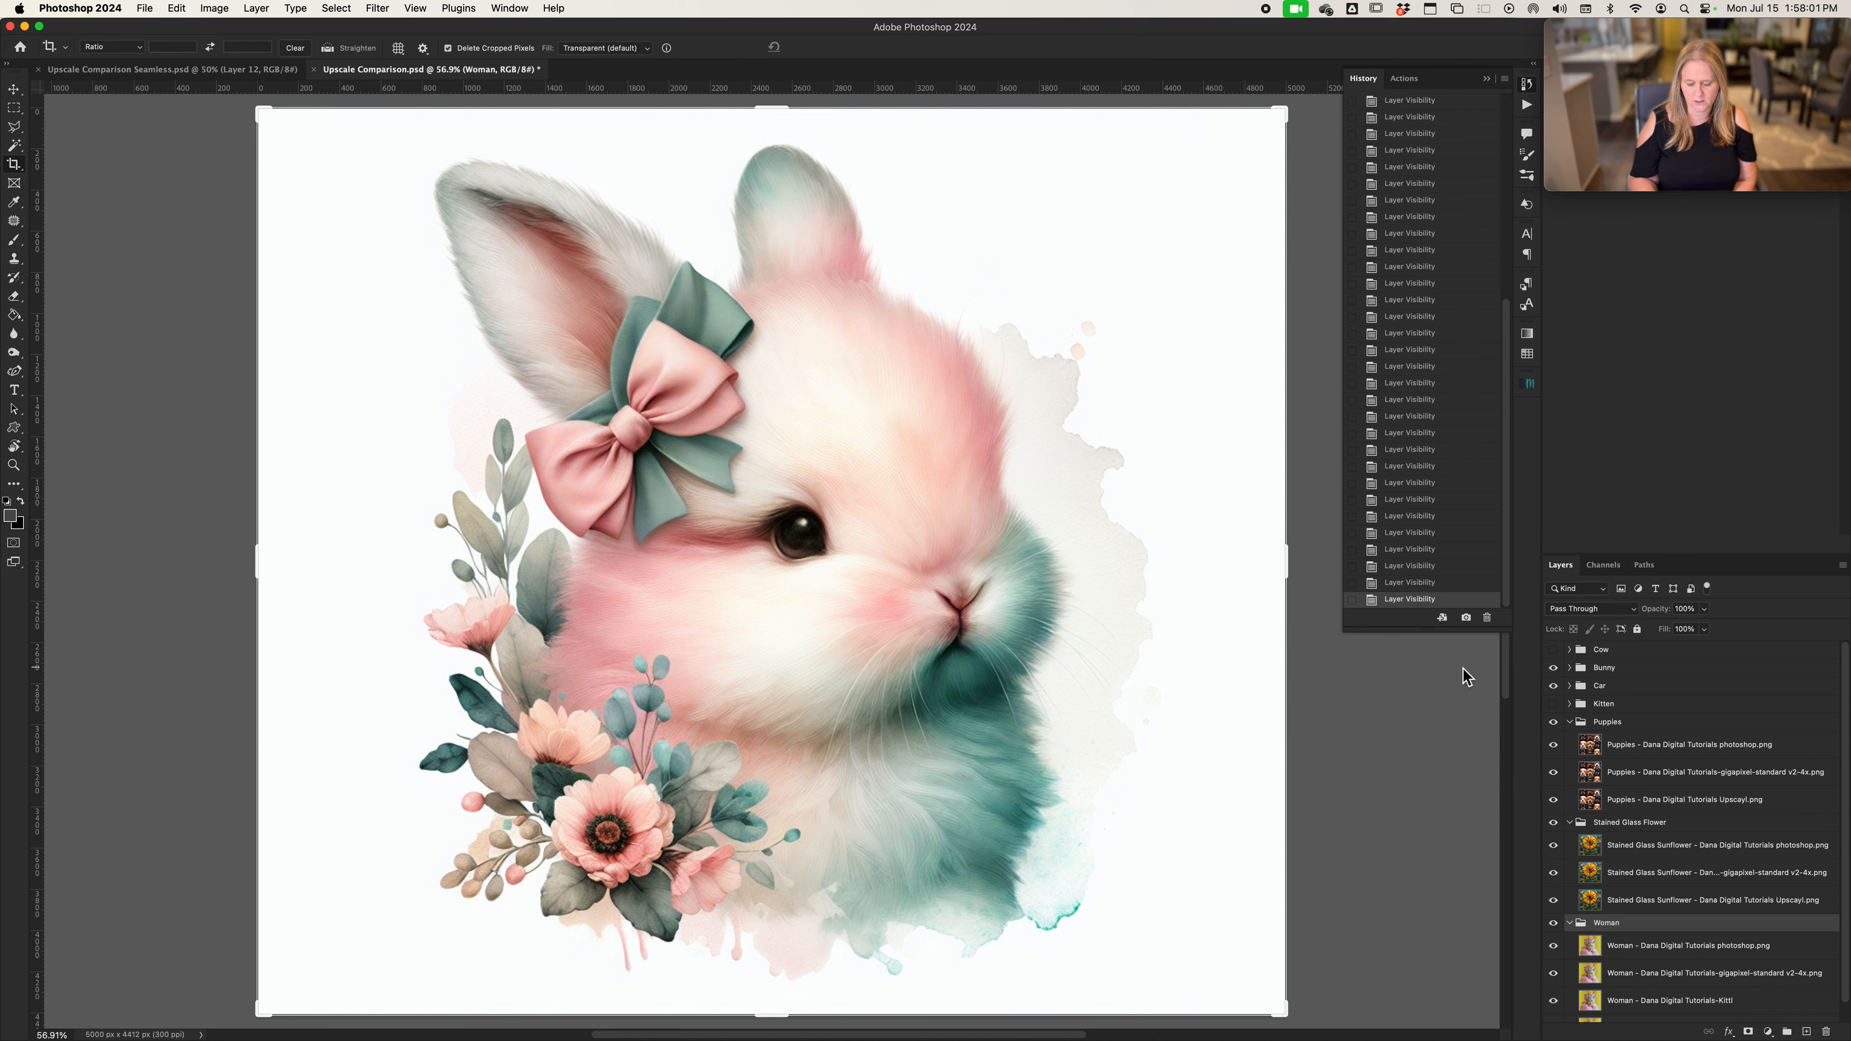
key(super+1)
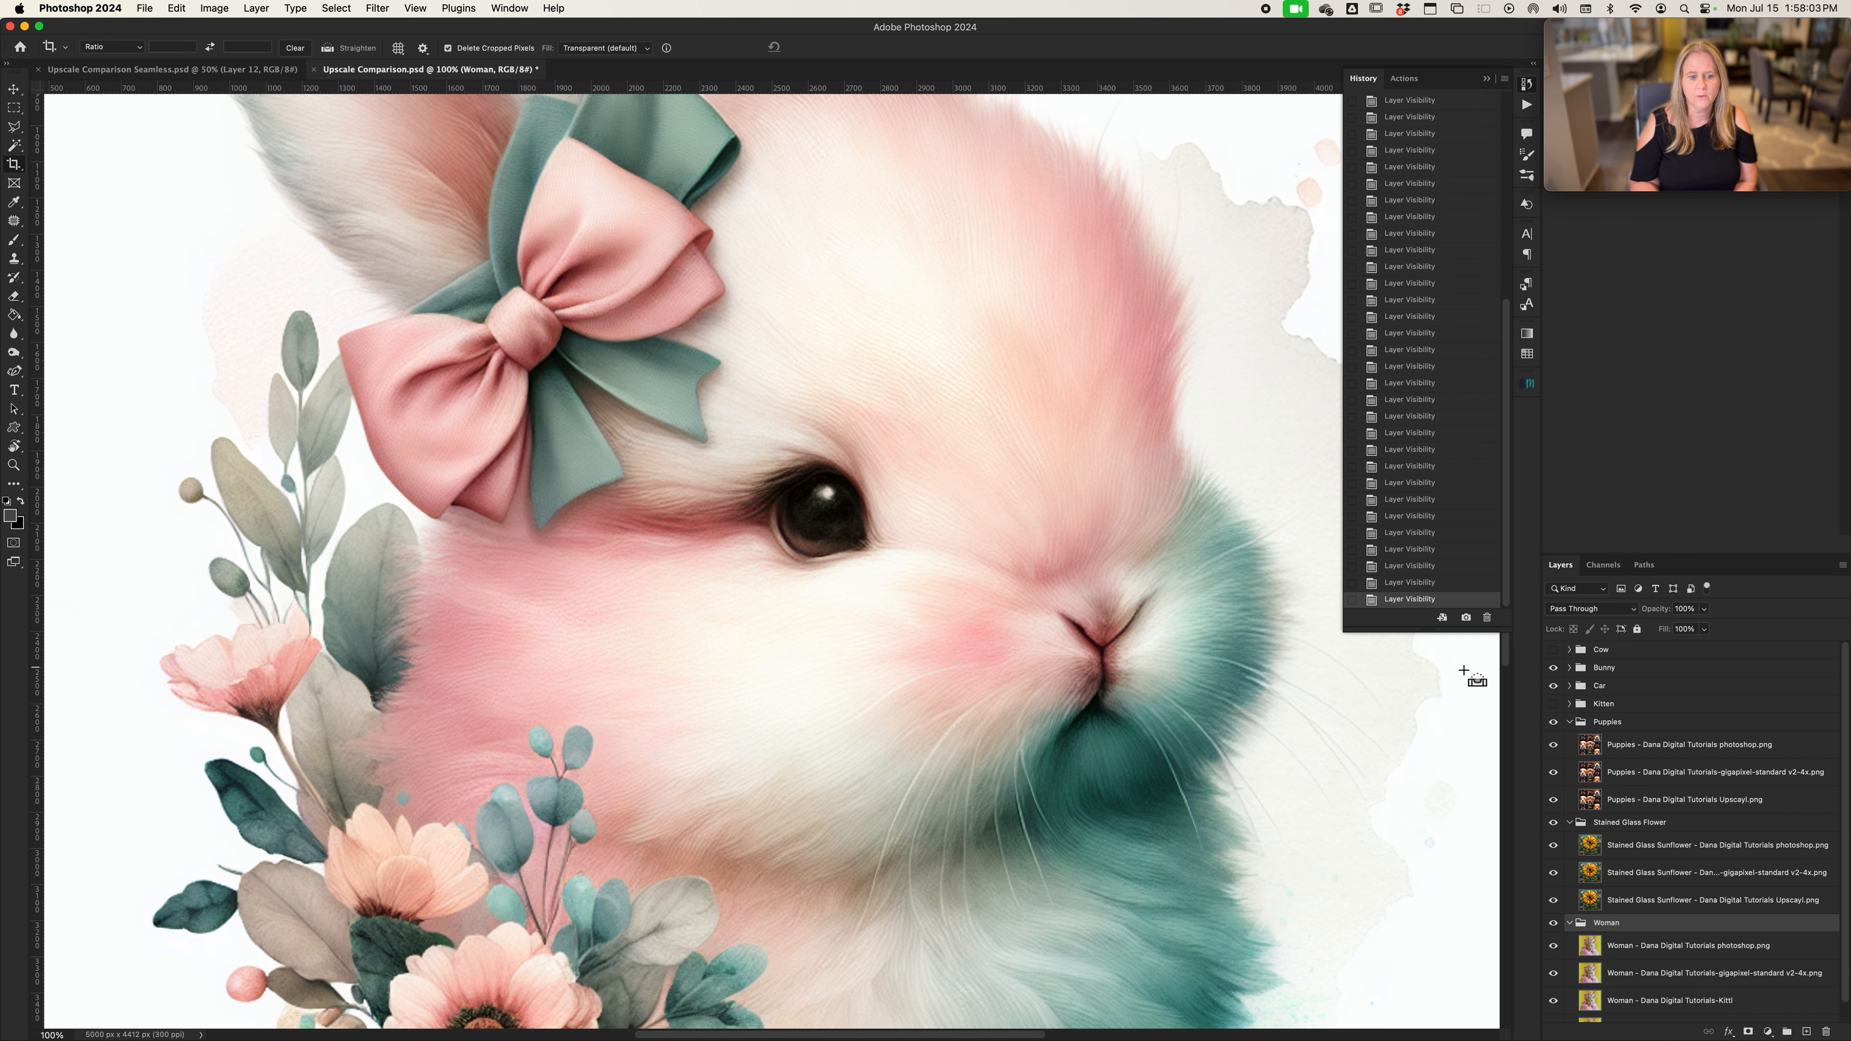
scroll(926, 697, down, 3)
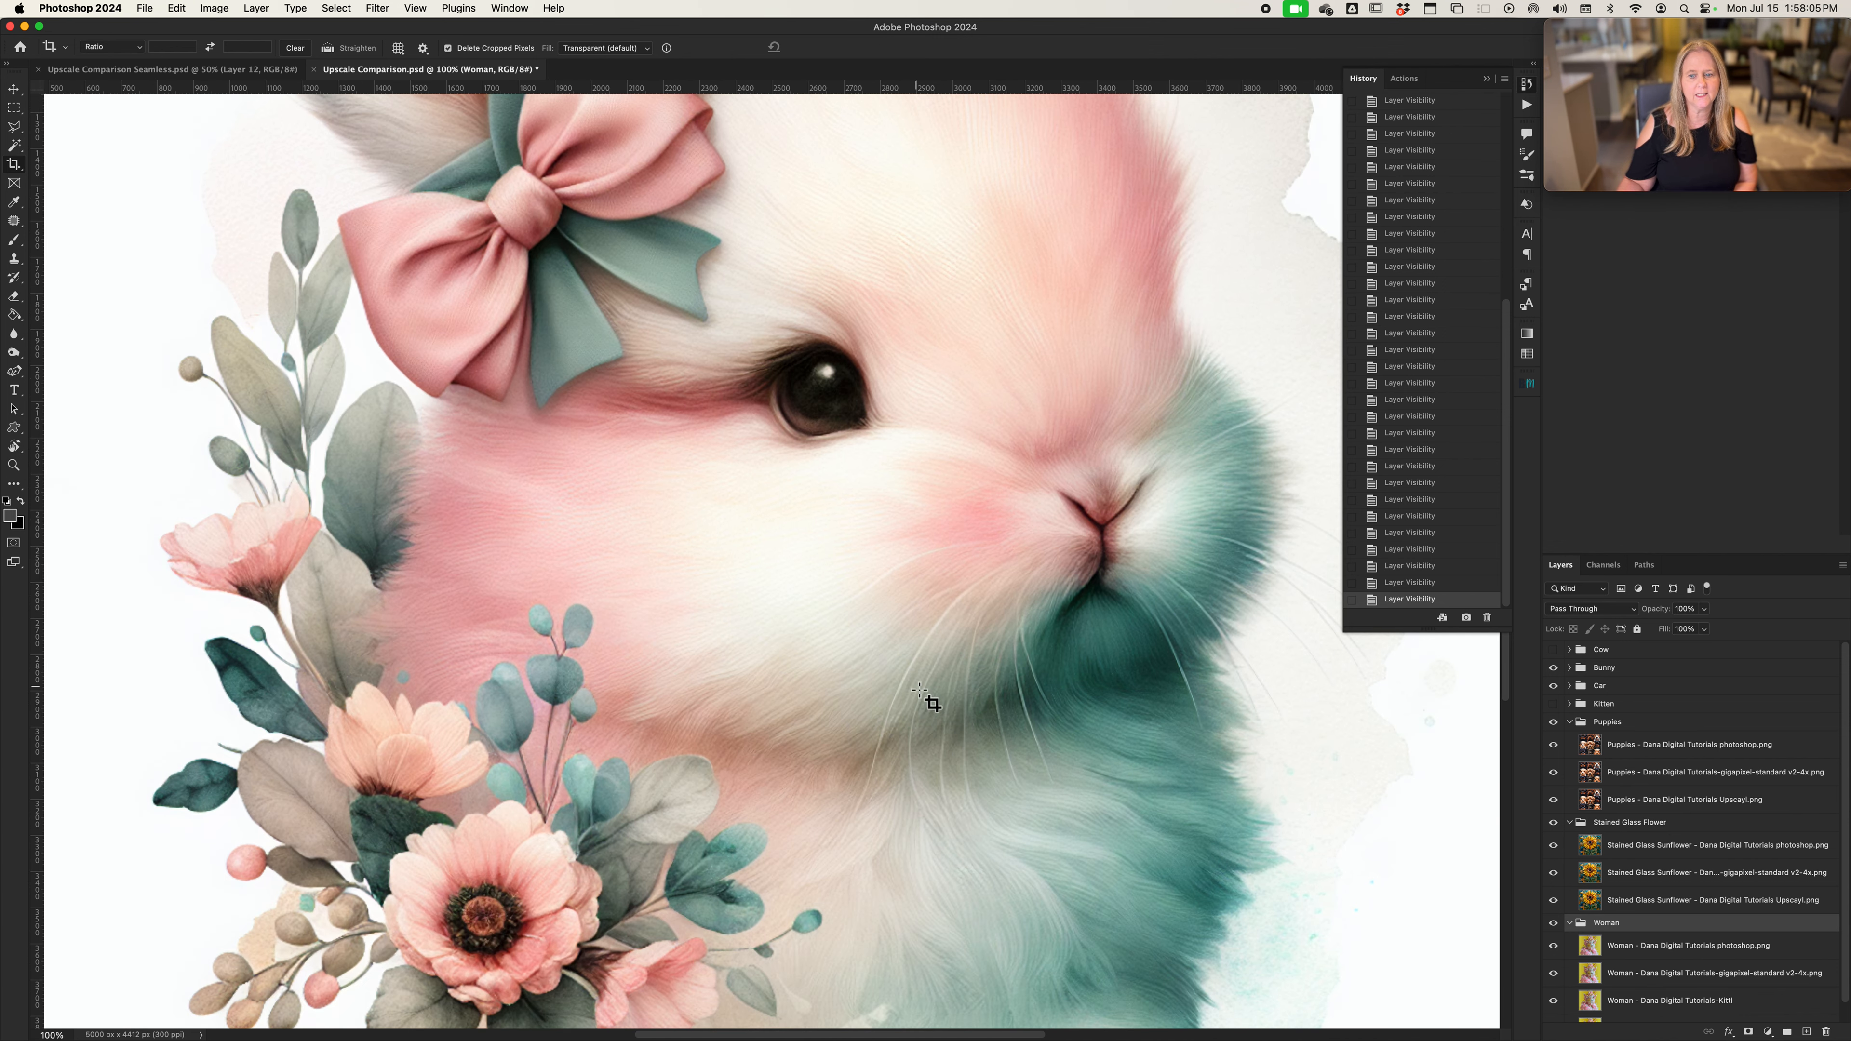
click(1569, 668)
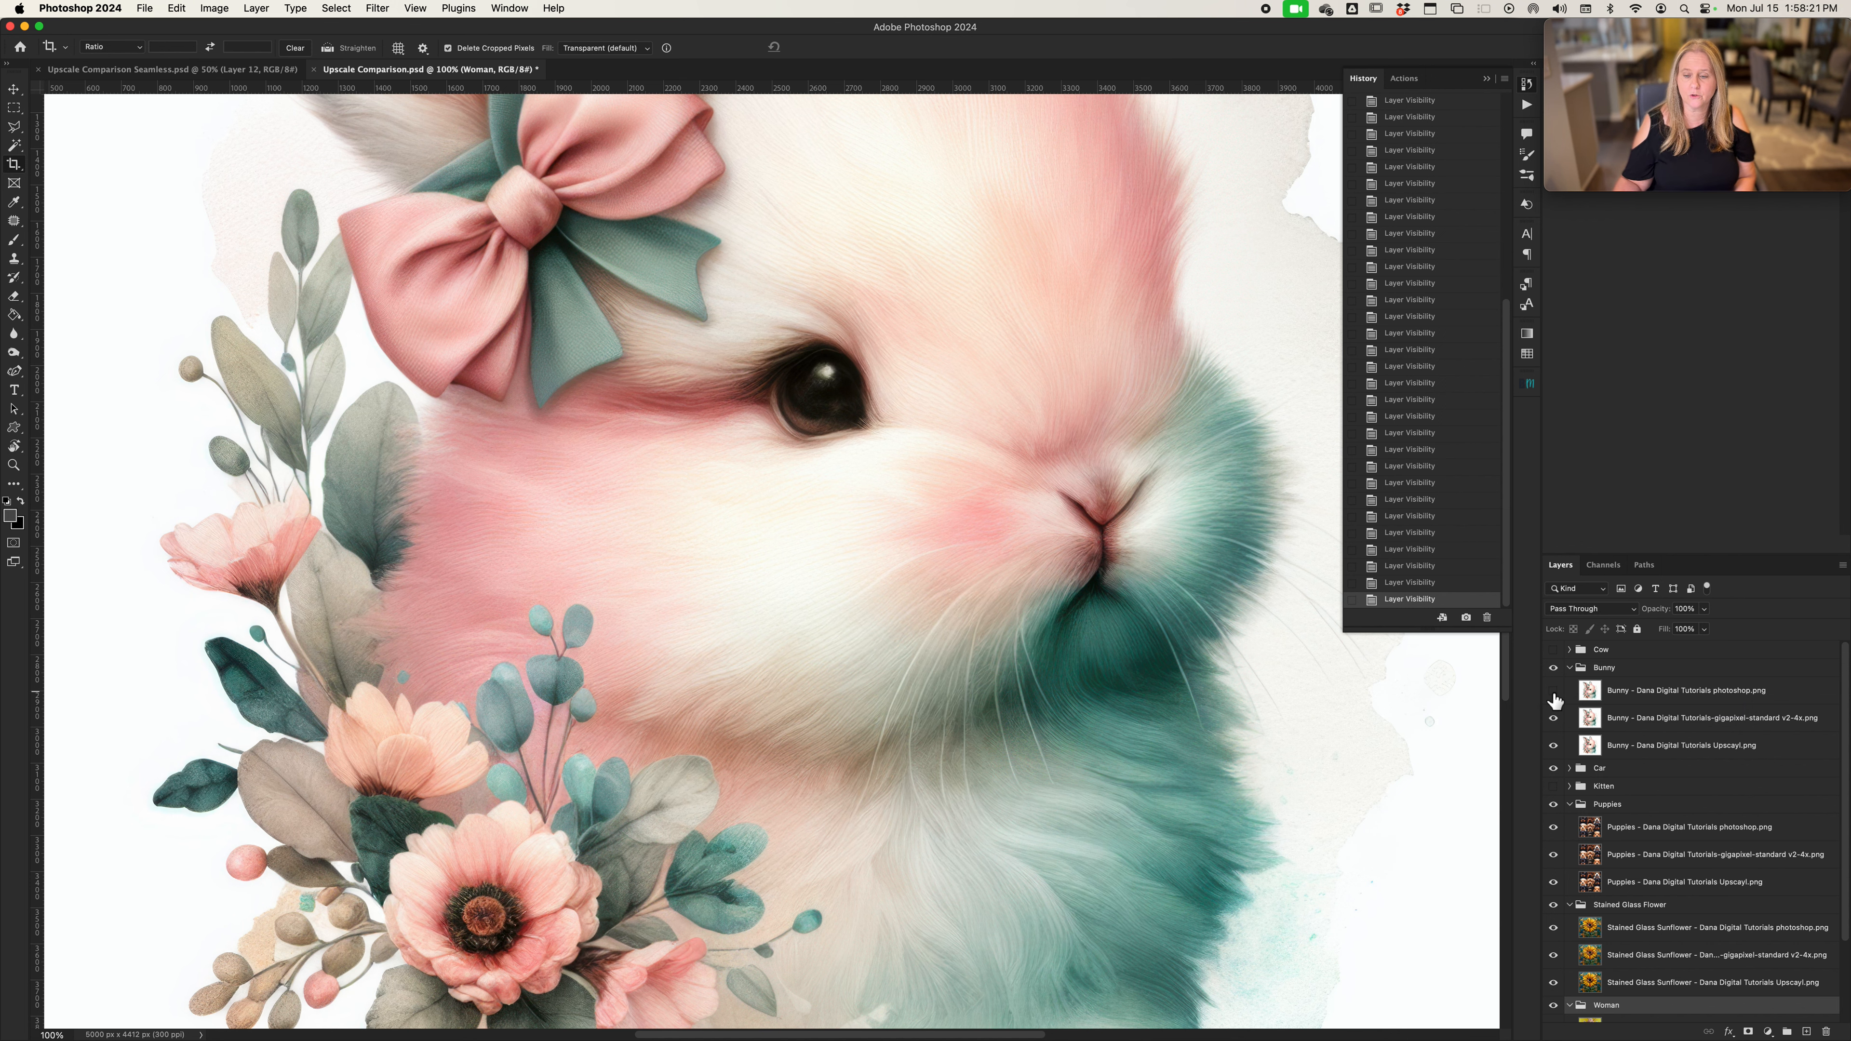
Hide the bunny's Photoshop version and compare the Gigapixel version with the Upscayl version, leaving only Upscayl visible
click(1555, 718)
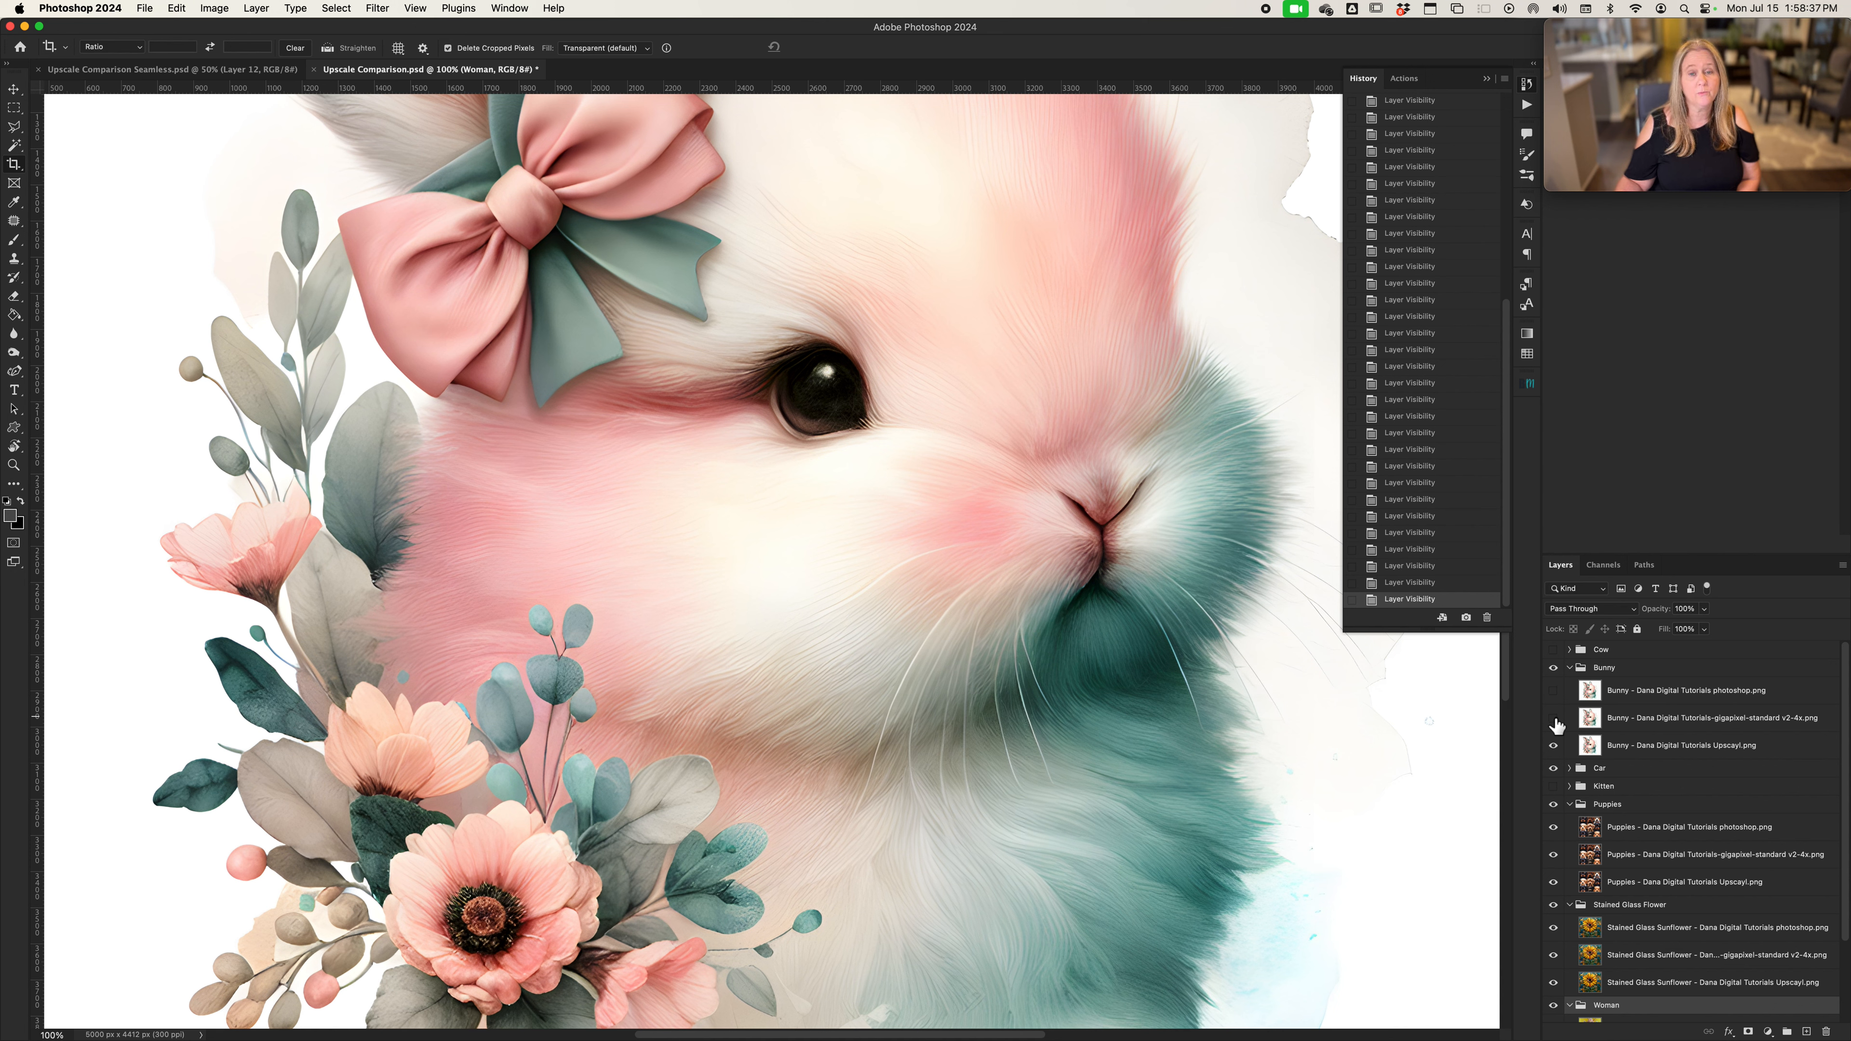
click(1554, 719)
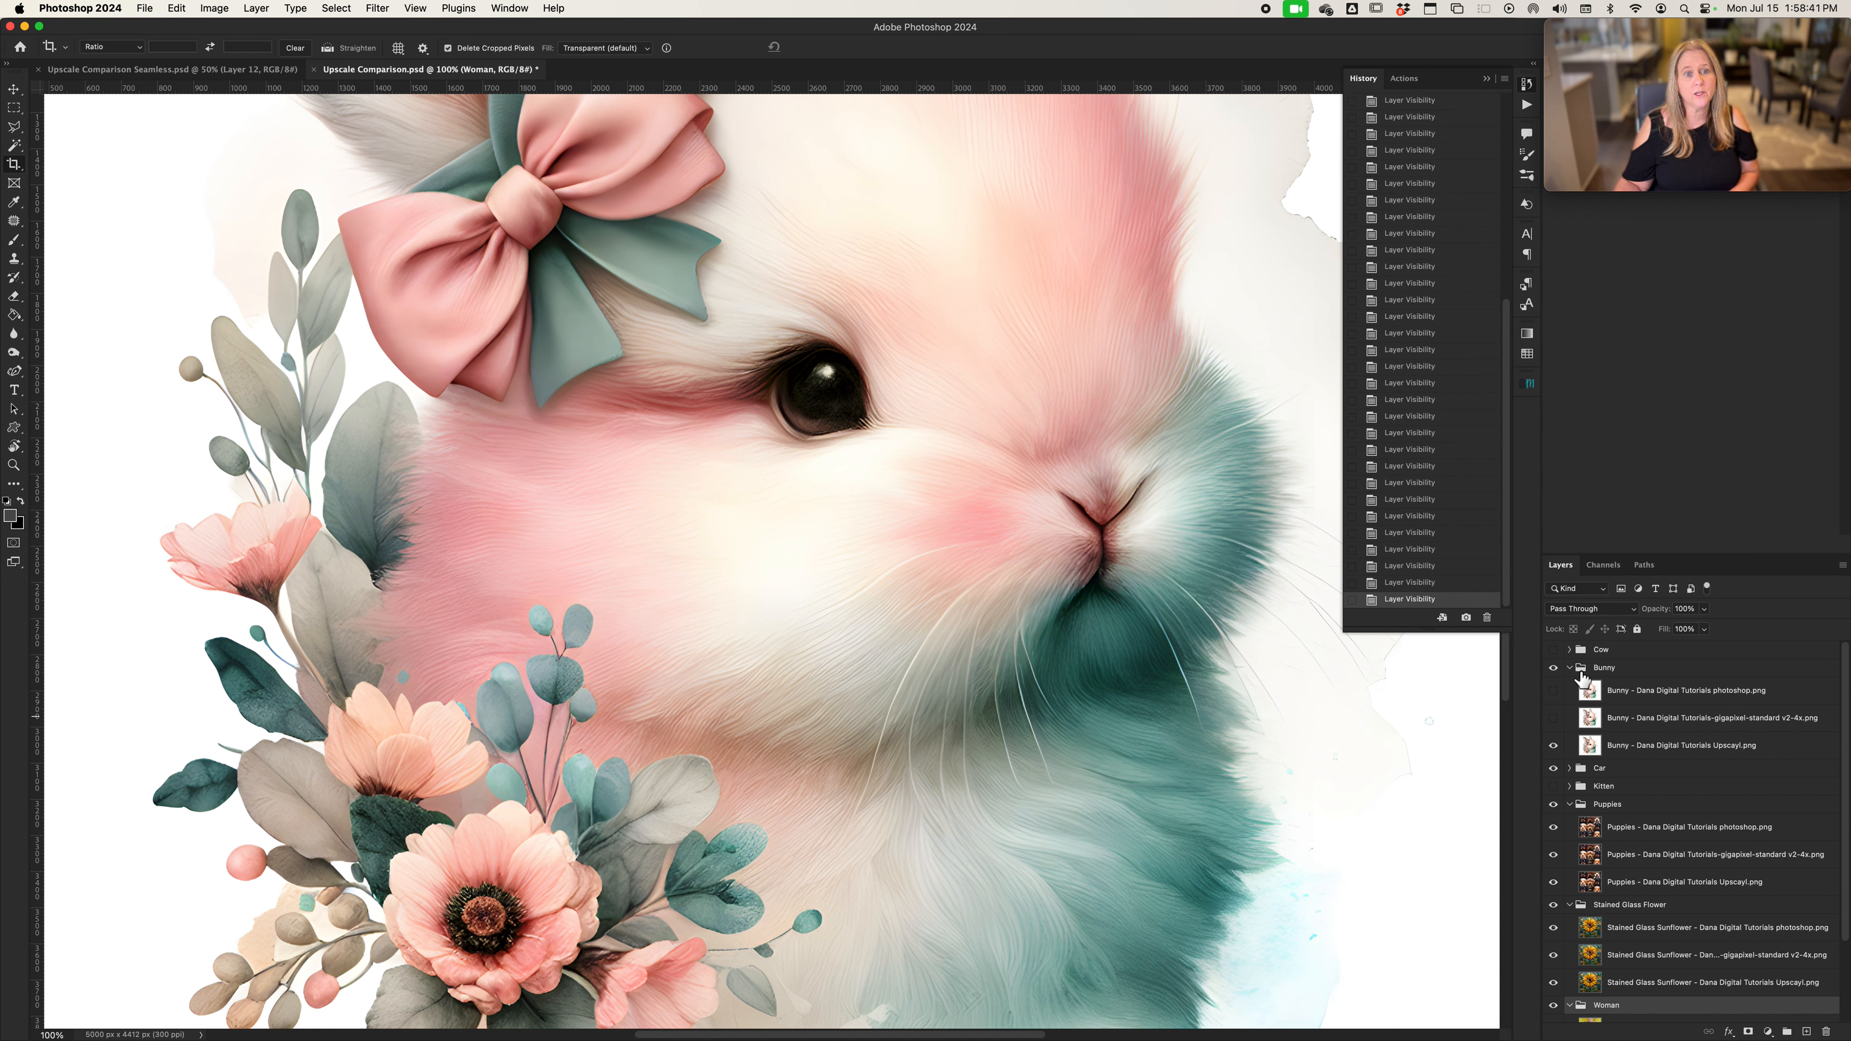